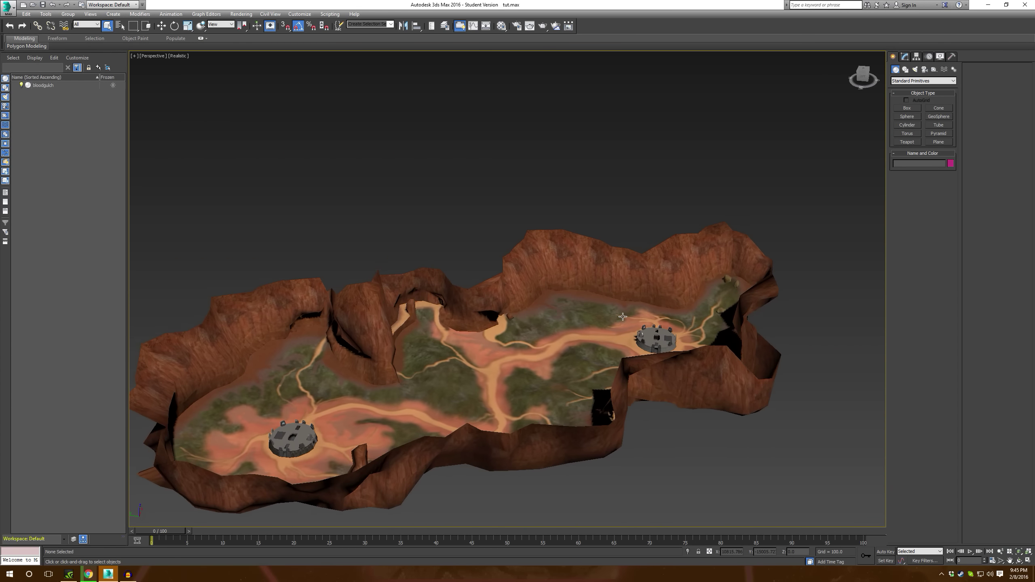
# Step: Examine the canyon map from several angles, from the whole terrain down to the bases and cliff walls
pyautogui.keyDown('alt'); pyautogui.moveTo(481, 236); pyautogui.dragTo(420, 275, button='middle'); pyautogui.keyUp('alt')
pyautogui.hotkey('shift', 'z')
pyautogui.scroll(4, 589, 280)
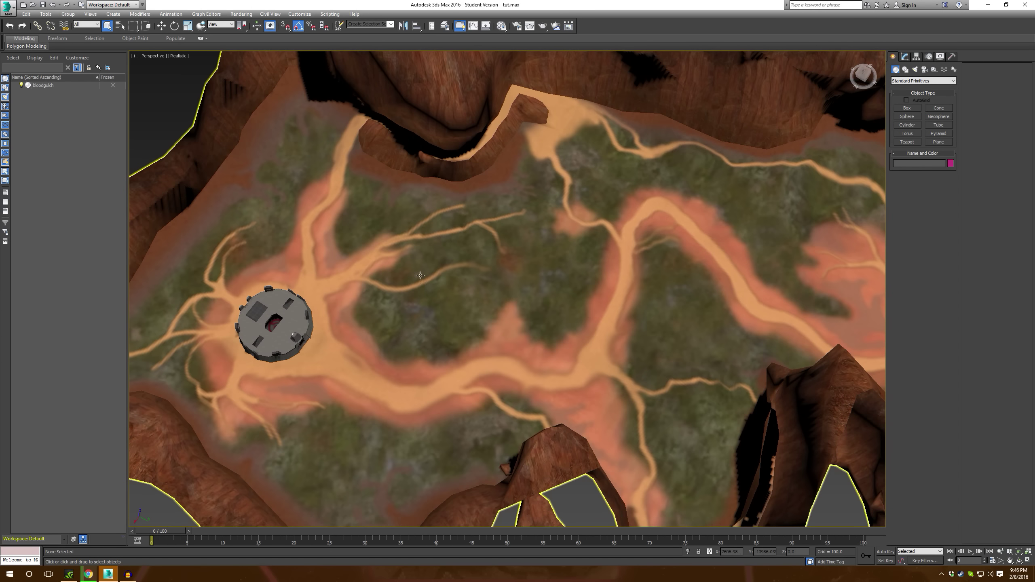
pyautogui.scroll(-4, 450, 225)
pyautogui.moveTo(506, 234); pyautogui.dragTo(438, 271, button='middle')
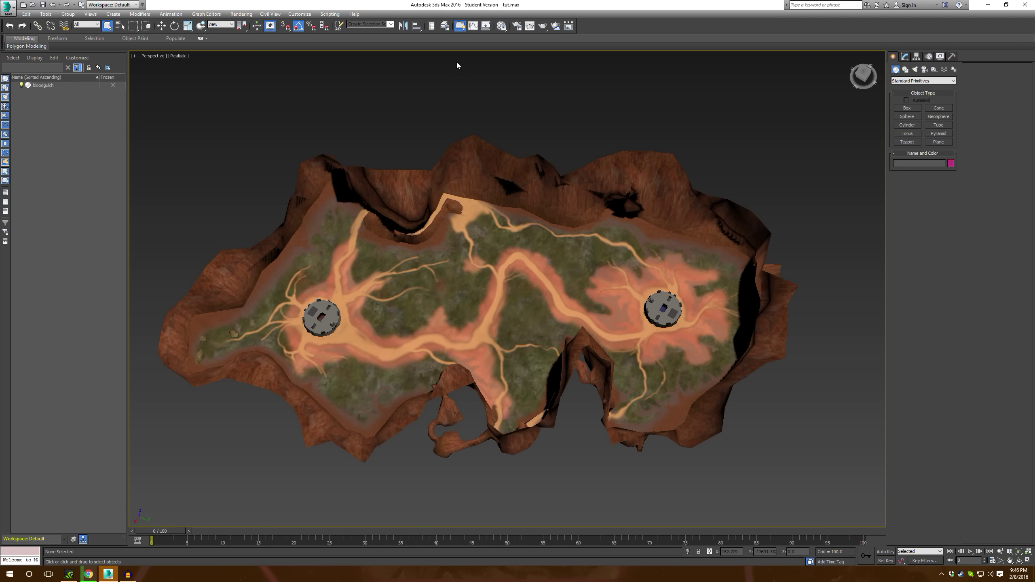
pyautogui.keyDown('alt'); pyautogui.moveTo(506, 287); pyautogui.dragTo(421, 339, button='middle'); pyautogui.keyUp('alt')
pyautogui.scroll(5, 420, 339)
pyautogui.moveTo(272, 250); pyautogui.dragTo(480, 362, button='middle')
pyautogui.scroll(4, 396, 321)
pyautogui.scroll(-8, 387, 309)
pyautogui.moveTo(476, 310); pyautogui.dragTo(489, 366, button='middle')
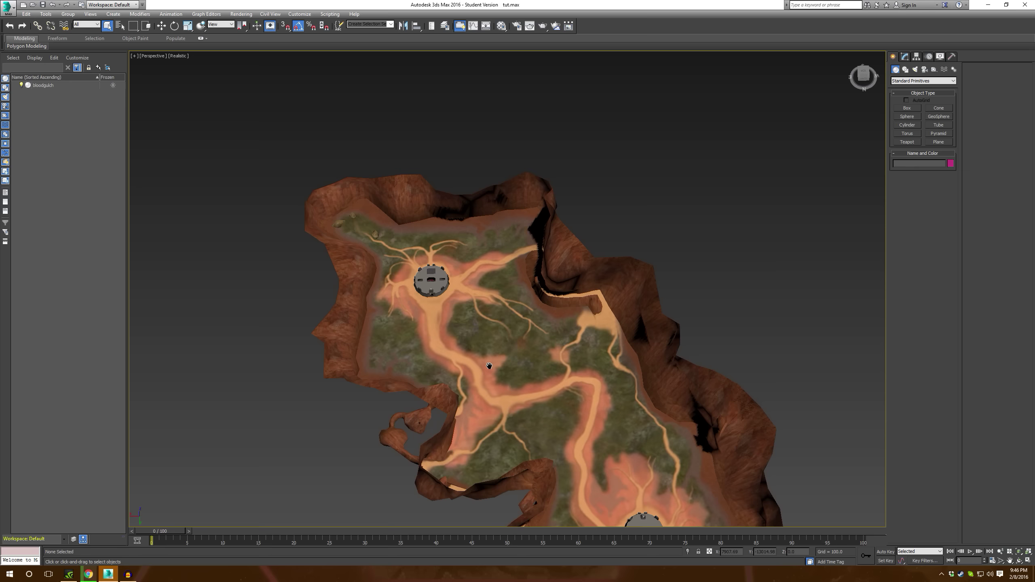
pyautogui.scroll(3, 442, 223)
pyautogui.scroll(-4, 430, 242)
pyautogui.keyDown('alt'); pyautogui.moveTo(491, 316); pyautogui.dragTo(435, 245, button='middle'); pyautogui.keyUp('alt')
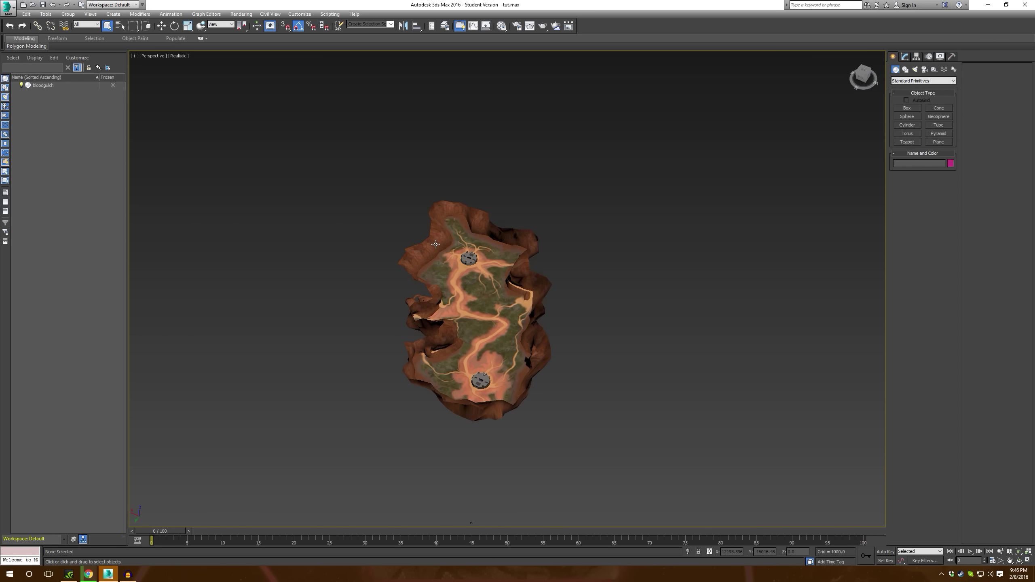
pyautogui.scroll(2, 434, 244)
pyautogui.scroll(2, 578, 310)
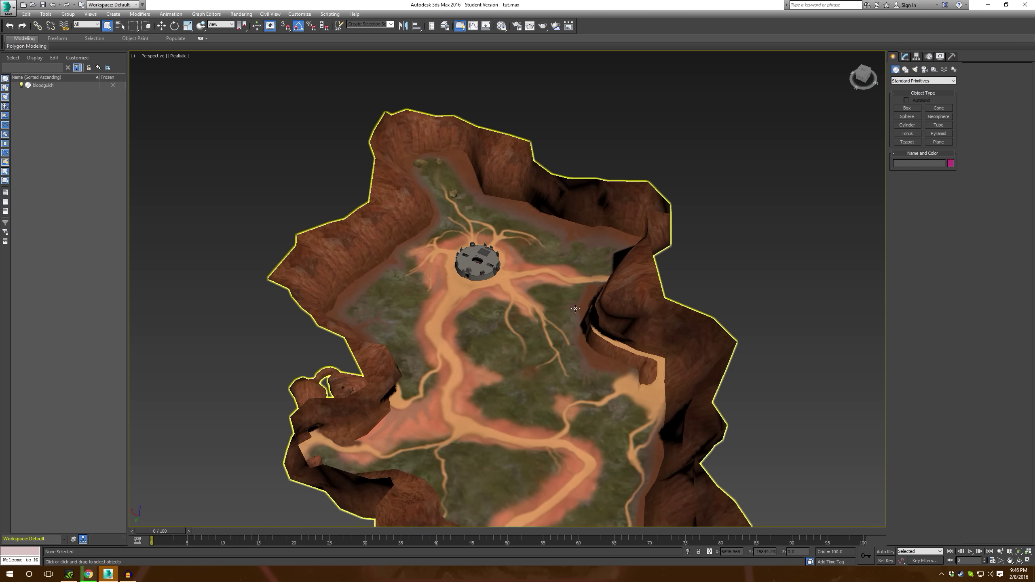
pyautogui.moveTo(474, 245); pyautogui.dragTo(515, 322, button='middle')
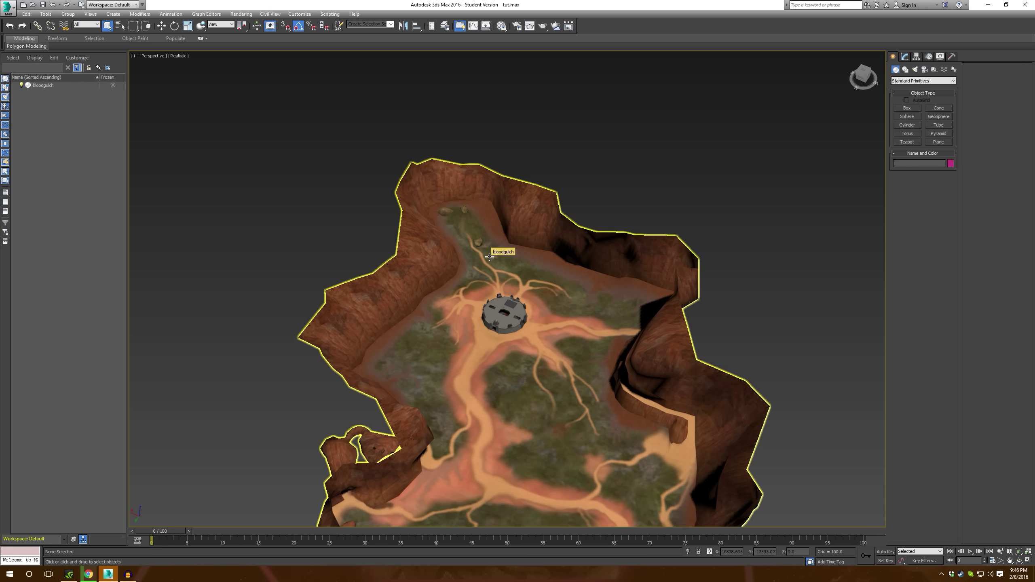
# Step: Run the GBXModel Importer v2 script from the Halo script folders
pyautogui.click(310, 14)
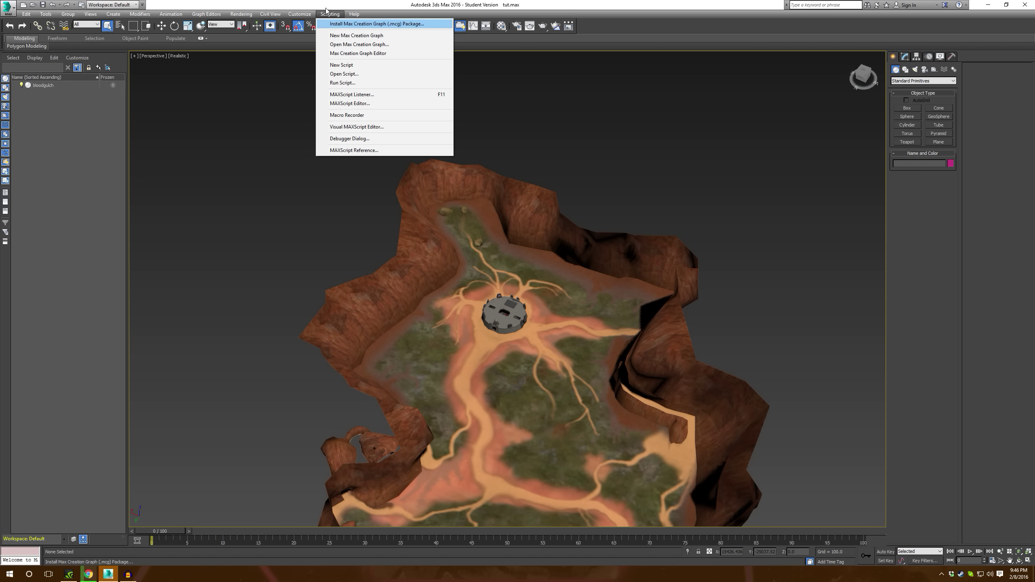
pyautogui.click(347, 82)
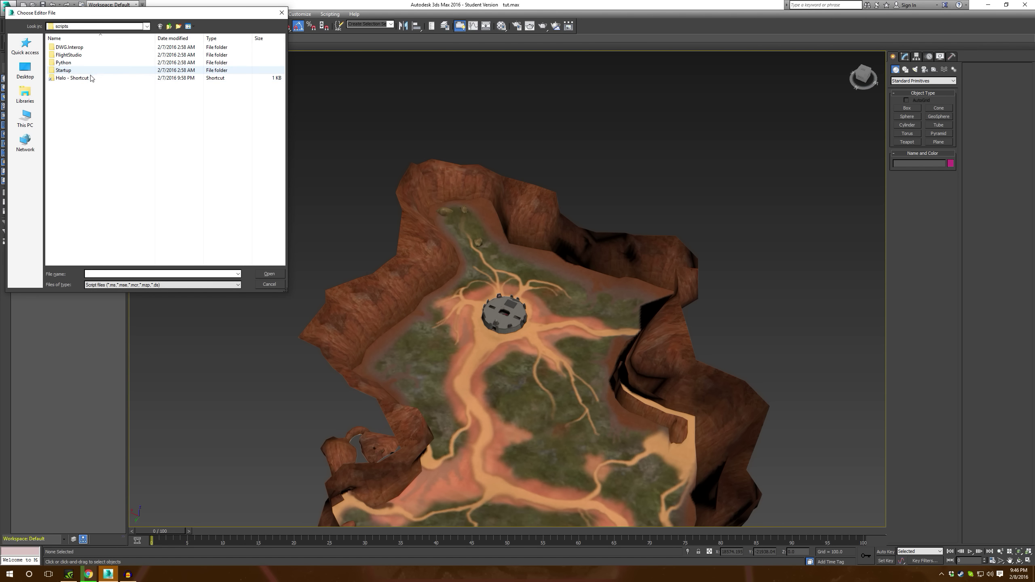
pyautogui.doubleClick(82, 78)
pyautogui.scroll(-3, 101, 225)
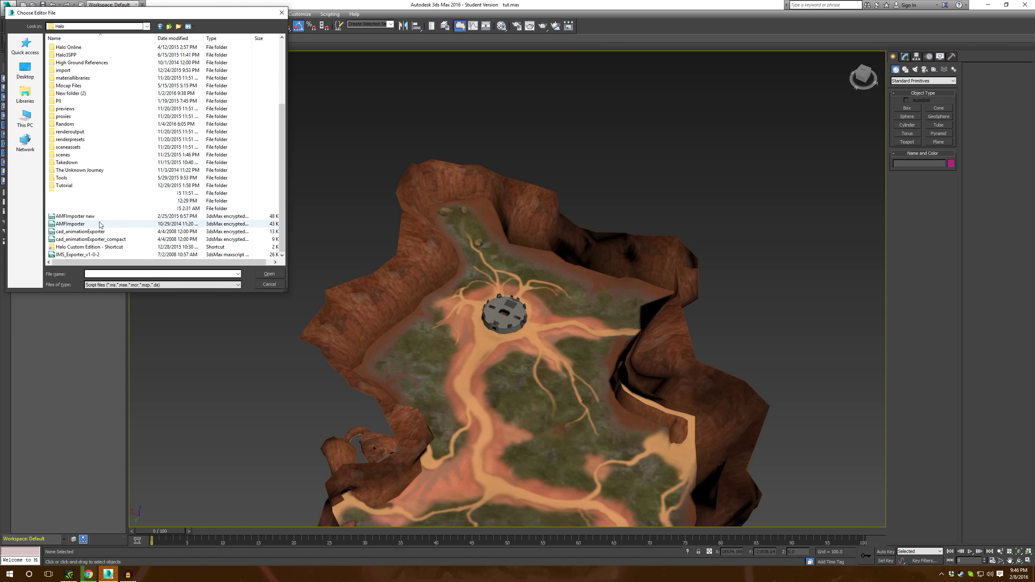
pyautogui.doubleClick(92, 247)
pyautogui.doubleClick(60, 201)
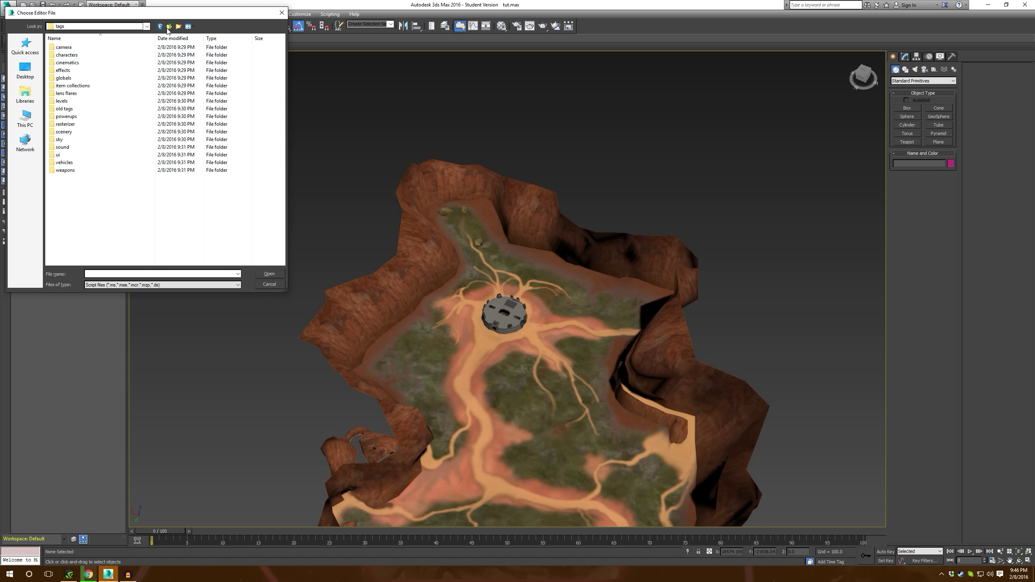
pyautogui.click(169, 26)
pyautogui.scroll(-2, 102, 229)
pyautogui.doubleClick(75, 220)
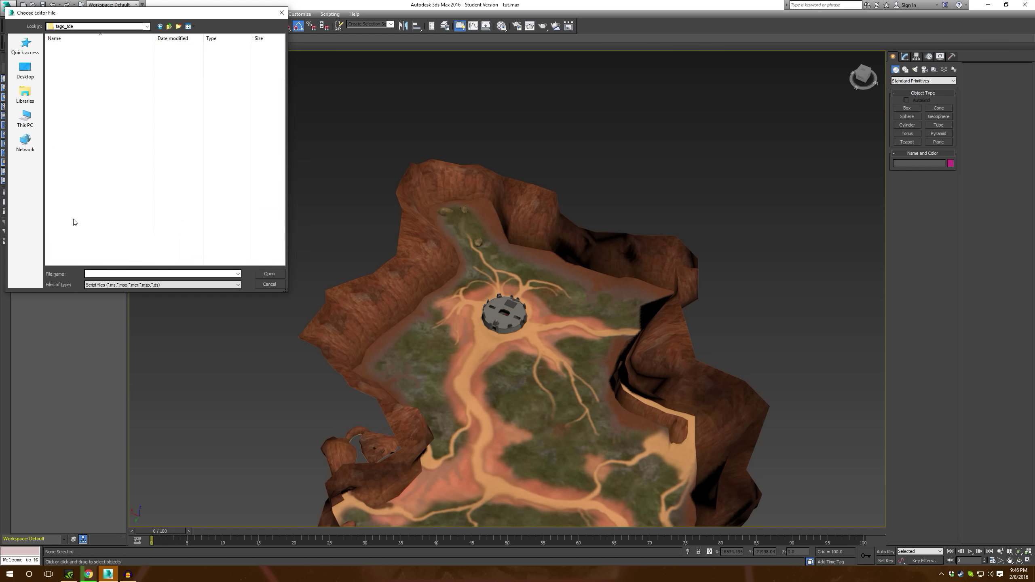
pyautogui.doubleClick(111, 238)
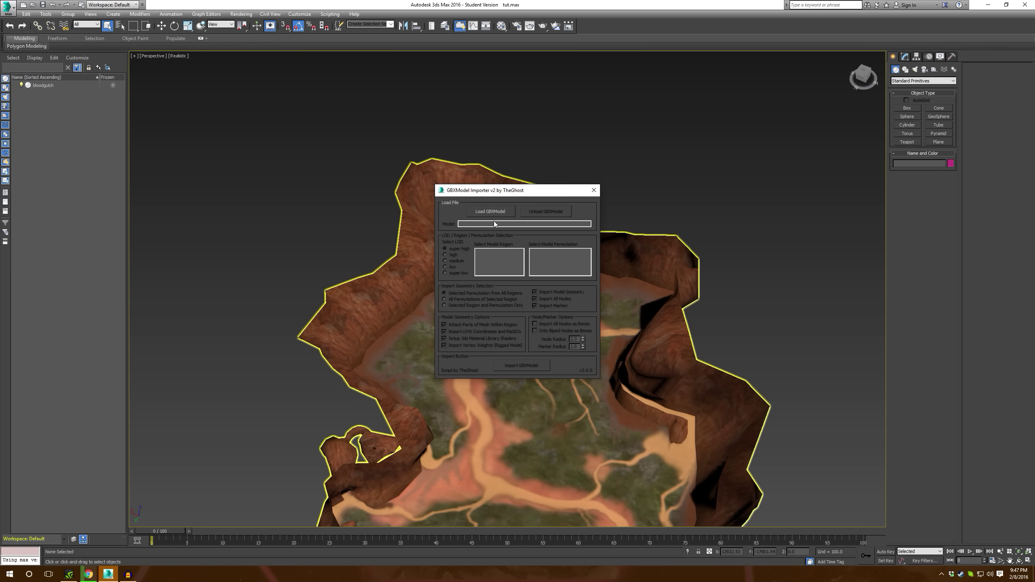
# Step: Load c_dropship.gbxmodel from the tags vehicles folder, import it with the preset options, and close the importer
pyautogui.click(491, 212)
pyautogui.click(169, 40)
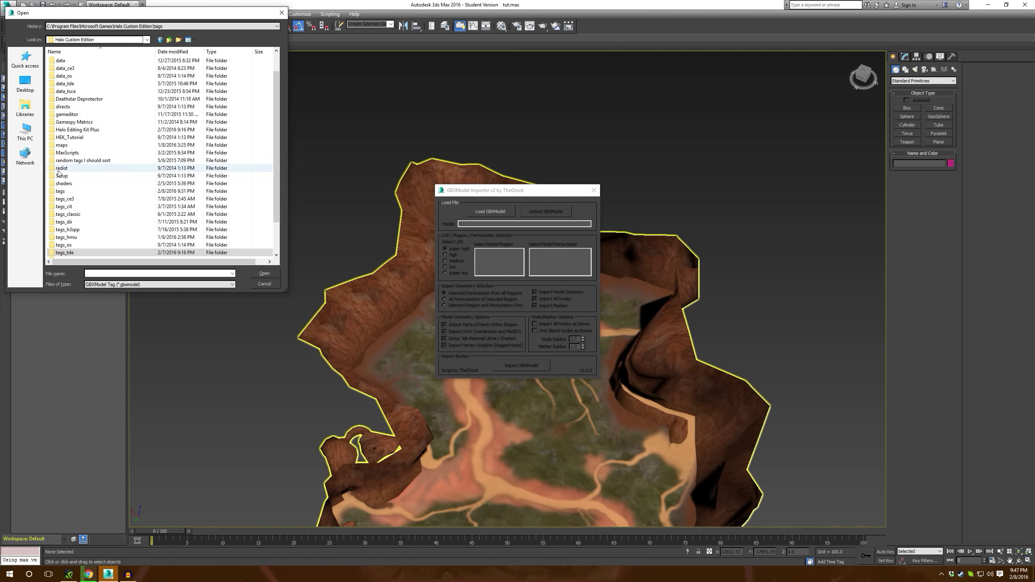
pyautogui.doubleClick(81, 192)
pyautogui.doubleClick(78, 177)
pyautogui.doubleClick(74, 78)
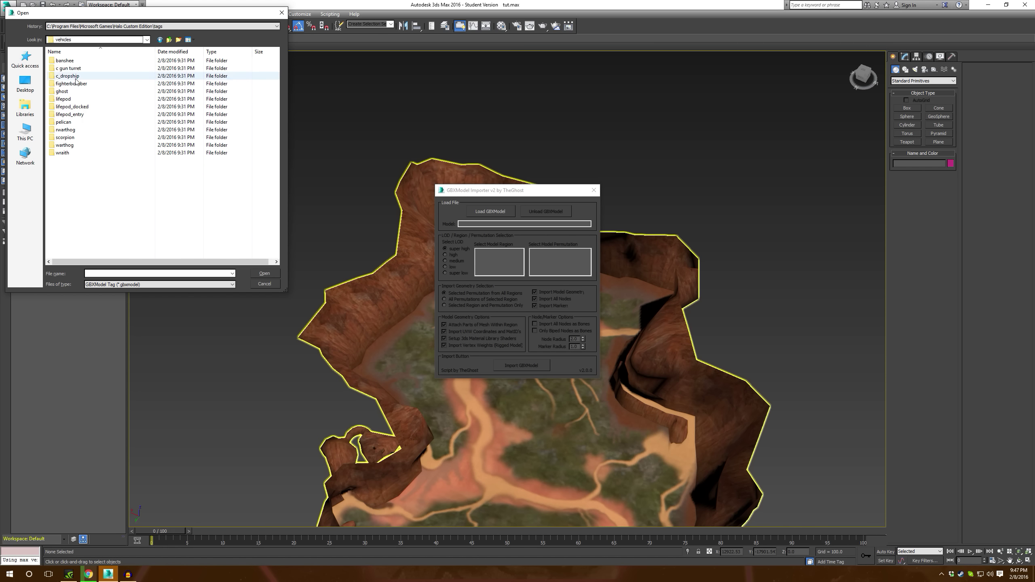
pyautogui.doubleClick(79, 91)
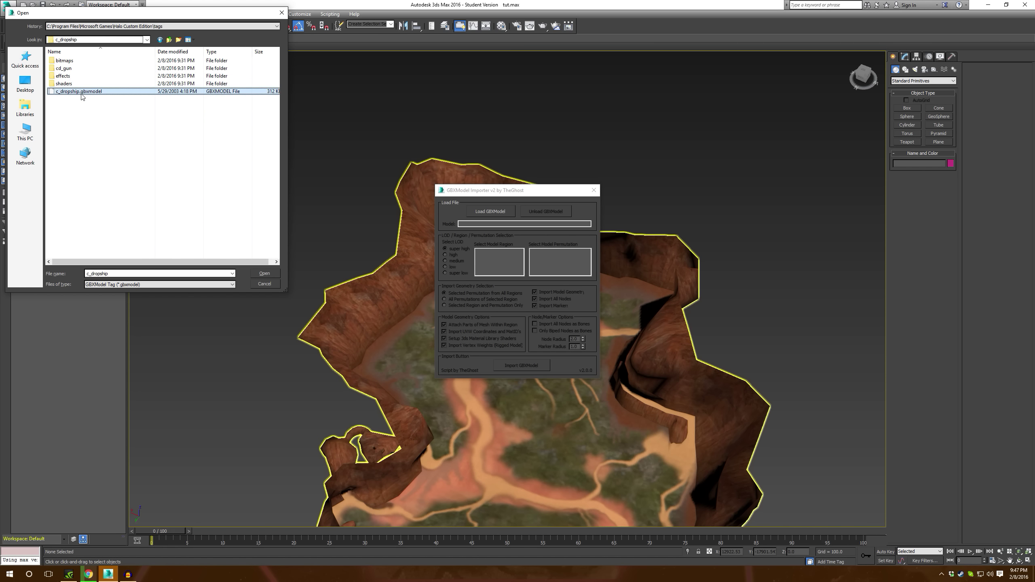
pyautogui.click(523, 366)
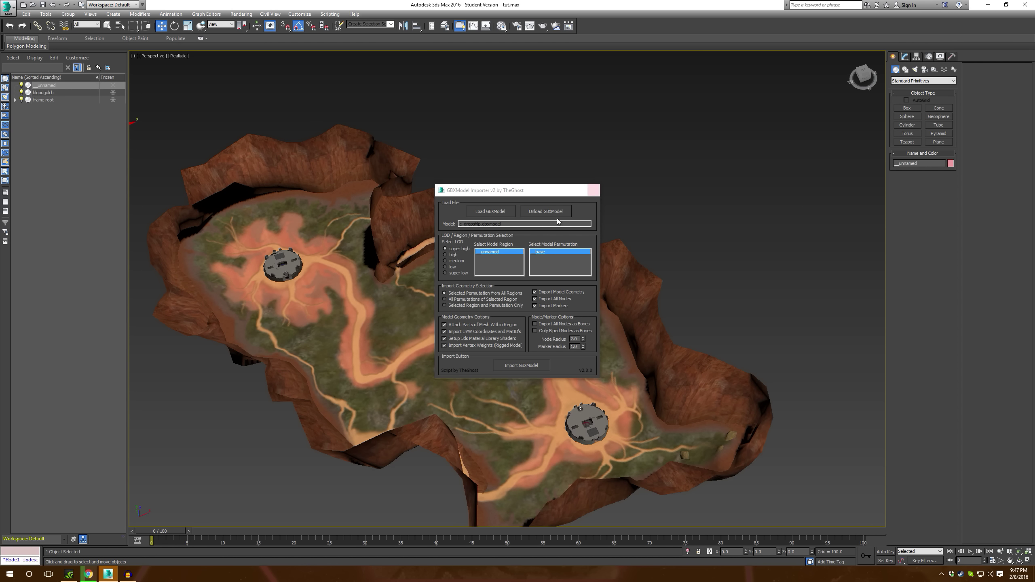
pyautogui.click(593, 193)
# Step: Examine the imported dropship model up close from above and below
pyautogui.moveTo(318, 212); pyautogui.dragTo(555, 302, button='middle')
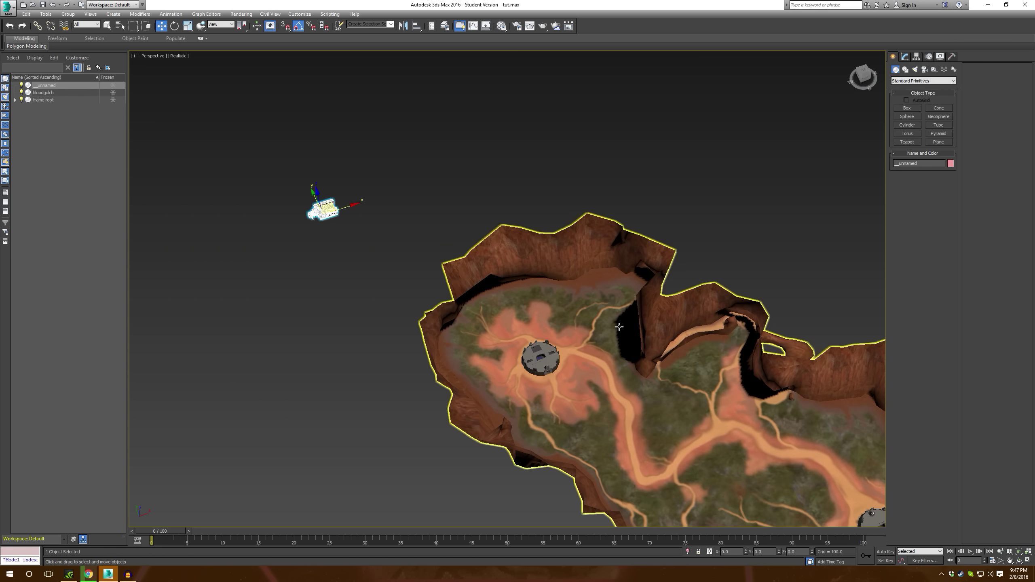
pyautogui.scroll(4, 351, 241)
pyautogui.click(351, 241)
pyautogui.moveTo(351, 241); pyautogui.dragTo(452, 301, button='middle')
pyautogui.scroll(2, 452, 300)
pyautogui.scroll(3, 453, 302)
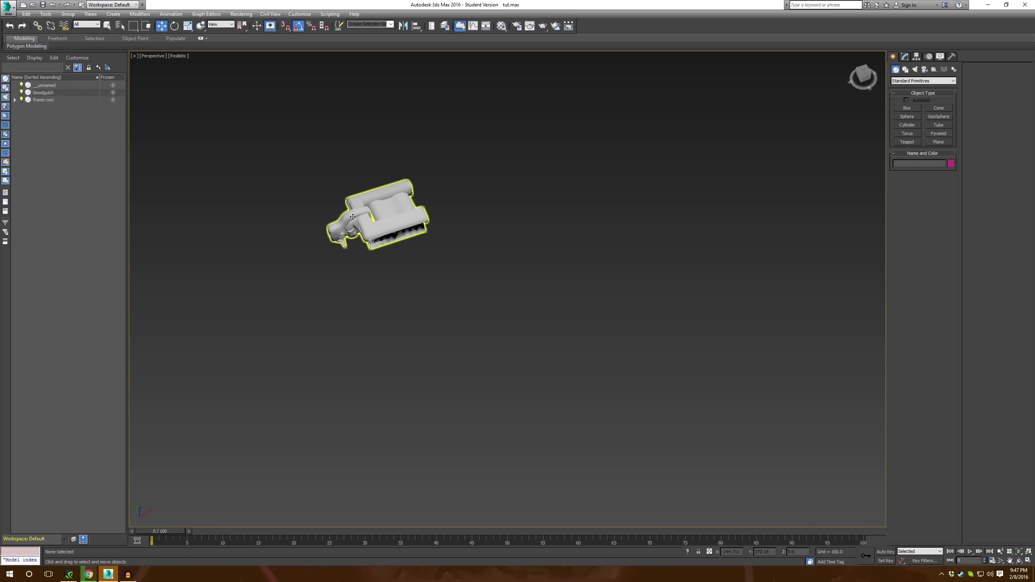
pyautogui.click(379, 214)
pyautogui.click(1020, 555)
pyautogui.keyDown('alt'); pyautogui.moveTo(447, 355); pyautogui.dragTo(367, 285, button='middle'); pyautogui.keyUp('alt')
pyautogui.scroll(4, 349, 347)
pyautogui.click(317, 373)
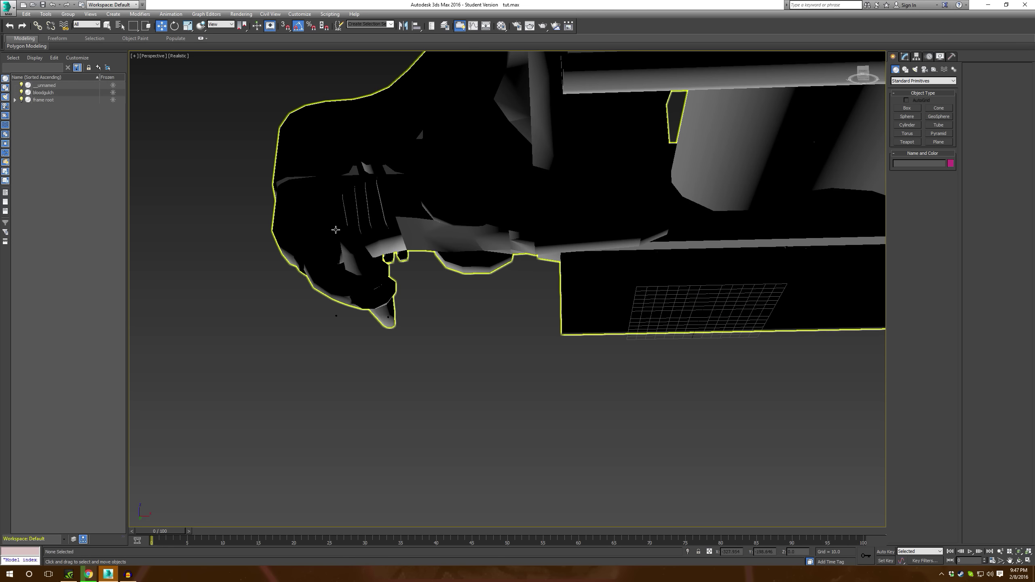
# Step: Select the dropship's frame root and move it into the middle of the canyon floor
pyautogui.click(43, 100)
pyautogui.scroll(-10, 452, 308)
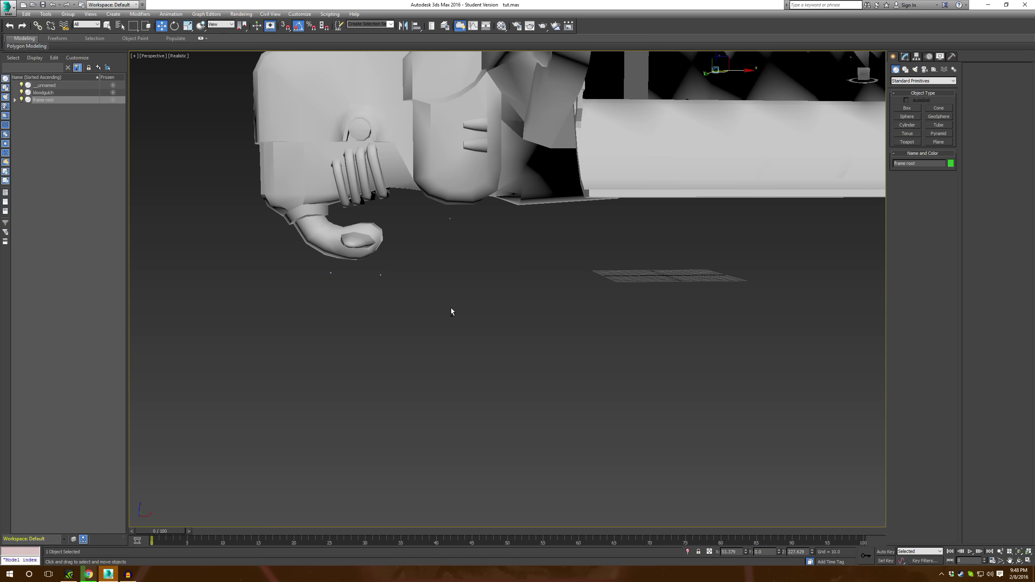
pyautogui.scroll(-5, 502, 328)
pyautogui.moveTo(534, 338); pyautogui.dragTo(413, 232, button='middle')
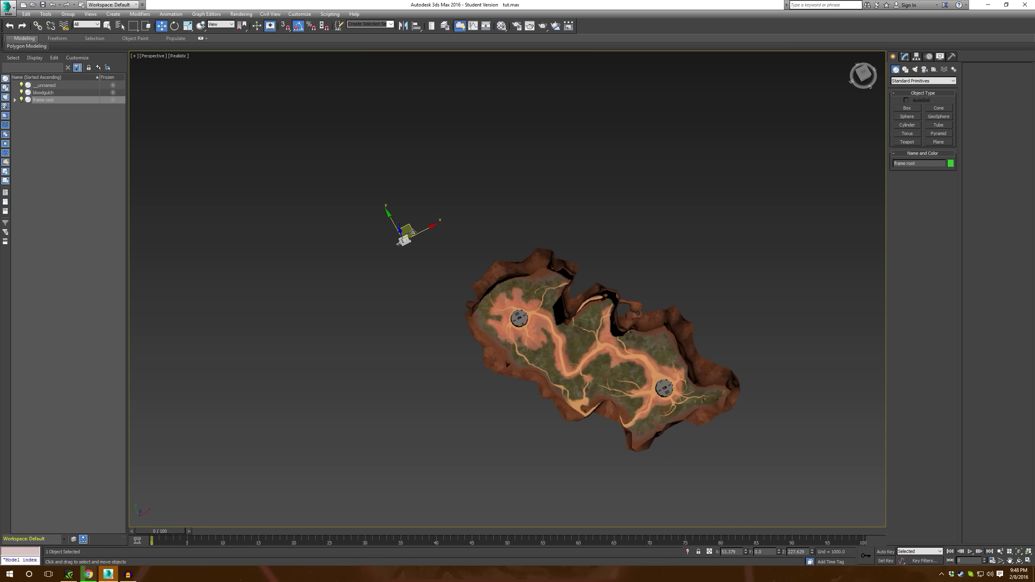
pyautogui.moveTo(441, 248); pyautogui.dragTo(593, 339)
pyautogui.scroll(6, 597, 325)
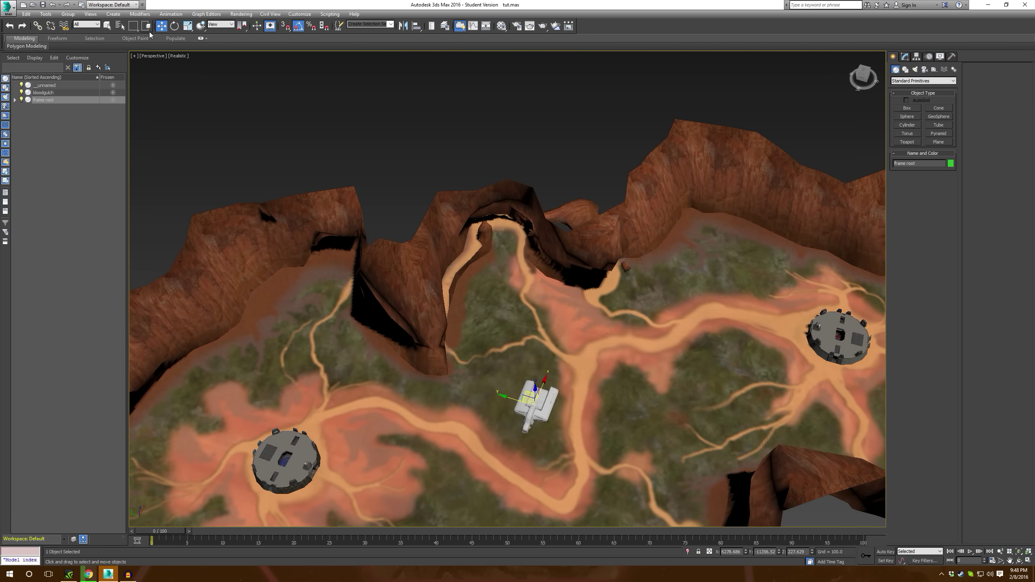
# Step: Set the move reference coordinate system to Local and rotate the dropship about its vertical axis
pyautogui.click(231, 24)
pyautogui.click(224, 53)
pyautogui.moveTo(402, 252); pyautogui.dragTo(390, 170, button='middle')
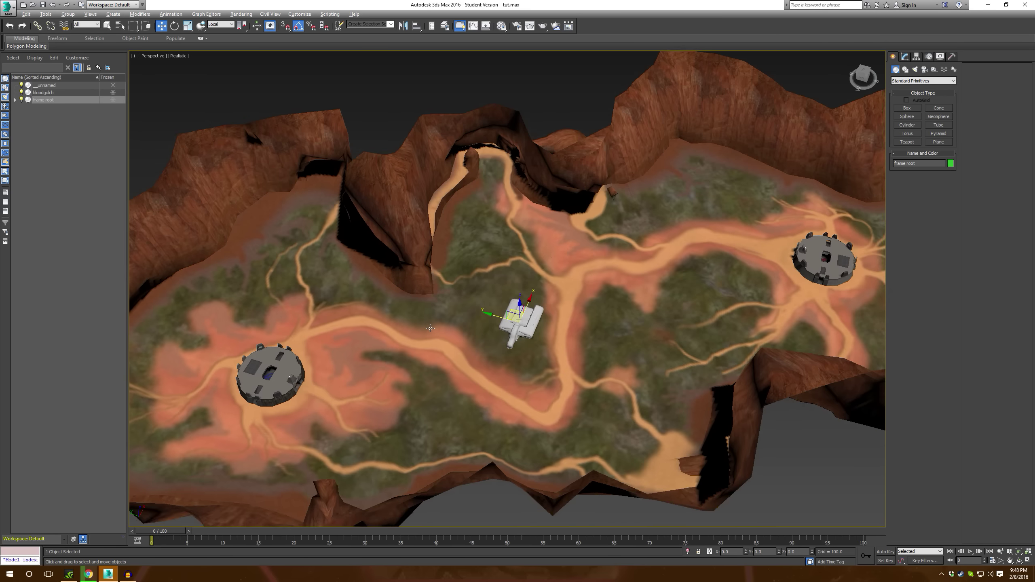
pyautogui.keyDown('alt'); pyautogui.moveTo(430, 328); pyautogui.dragTo(411, 313, button='middle'); pyautogui.keyUp('alt')
pyautogui.scroll(4, 411, 312)
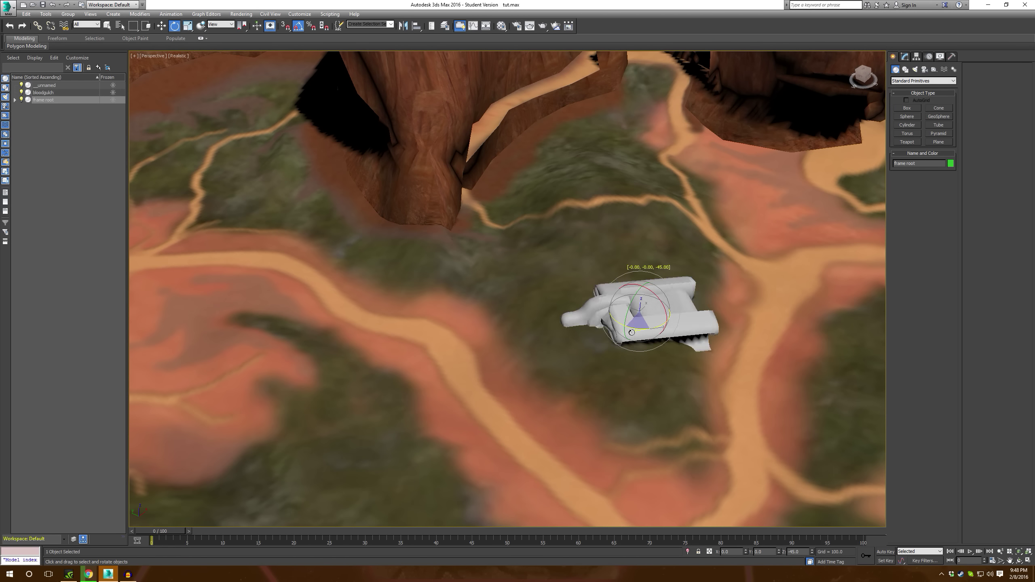
pyautogui.moveTo(703, 188); pyautogui.dragTo(670, 191, button='middle')
pyautogui.scroll(-5, 504, 289)
pyautogui.moveTo(587, 278); pyautogui.dragTo(501, 308, button='middle')
pyautogui.scroll(5, 504, 290)
# Step: Raise the dropship along its local Z axis, well above the canyon floor
pyautogui.press('w')
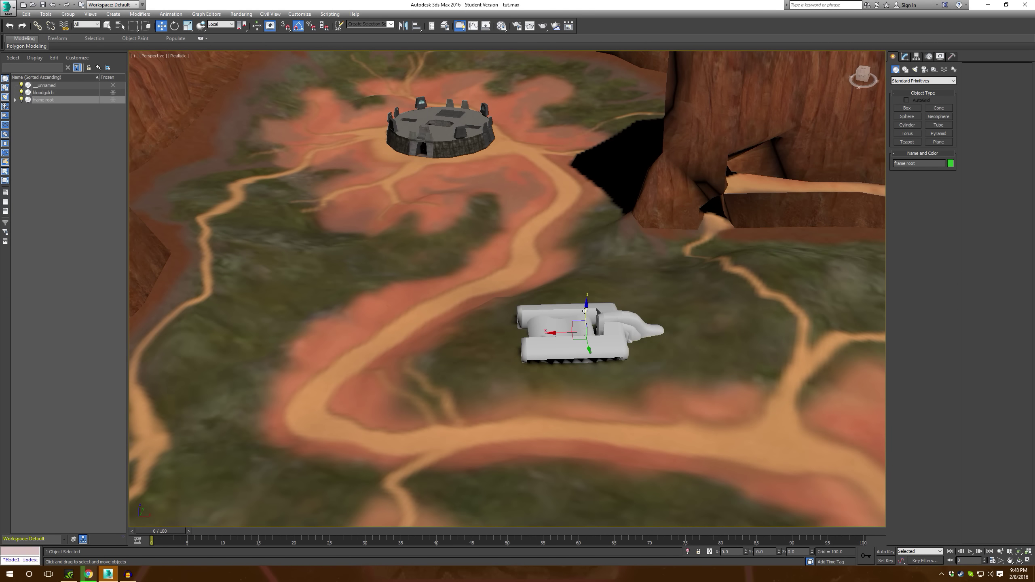
pyautogui.moveTo(585, 311); pyautogui.dragTo(593, 156)
pyautogui.moveTo(660, 208); pyautogui.dragTo(596, 331, button='middle')
pyautogui.scroll(-8, 619, 292)
pyautogui.scroll(7, 616, 295)
pyautogui.scroll(-5, 603, 306)
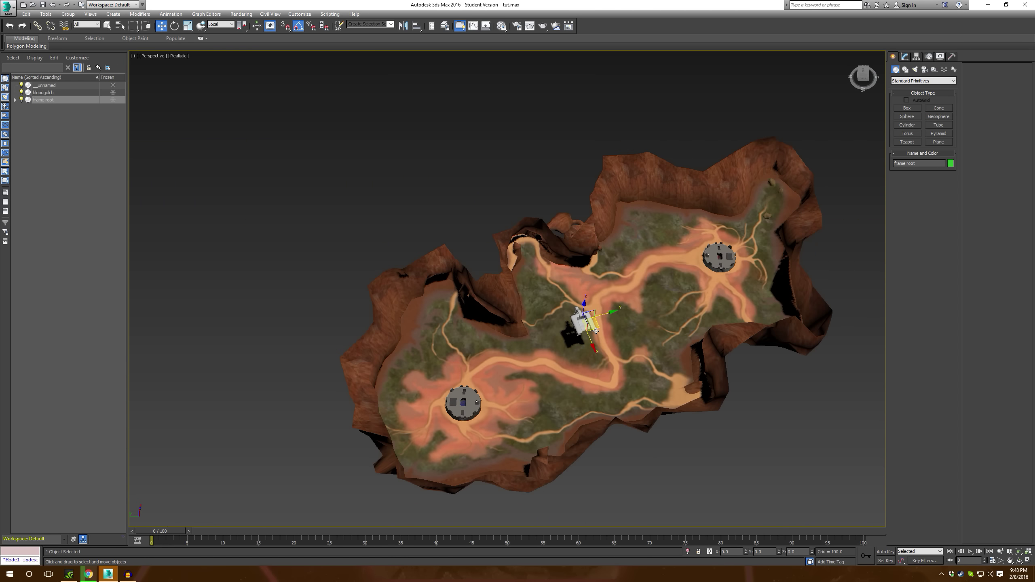
# Step: Move the dropship horizontally to the outer side of the canyon, just beyond the rim of the cliff wall
pyautogui.keyDown('alt'); pyautogui.moveTo(583, 277); pyautogui.dragTo(504, 223, button='middle'); pyautogui.keyUp('alt')
pyautogui.scroll(5, 510, 216)
pyautogui.moveTo(613, 240); pyautogui.dragTo(577, 180, button='middle')
pyautogui.scroll(-6, 581, 180)
pyautogui.keyDown('alt'); pyautogui.moveTo(655, 154); pyautogui.dragTo(657, 186, button='middle'); pyautogui.keyUp('alt')
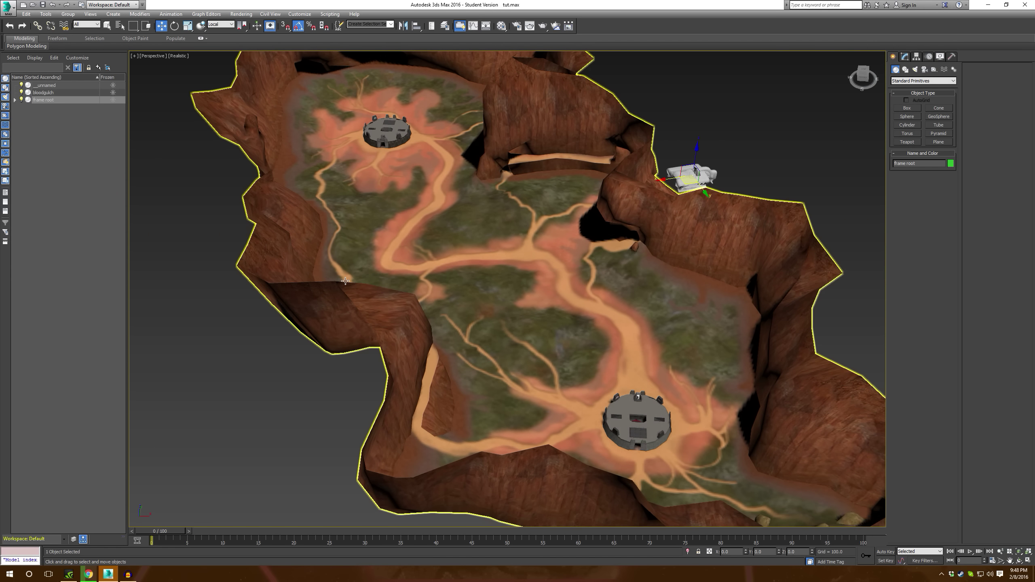
# Step: Raise the dropship about 148 units along its local Z axis so it clears the cliff rim
pyautogui.keyDown('alt'); pyautogui.moveTo(388, 245); pyautogui.dragTo(424, 240, button='middle'); pyautogui.keyUp('alt')
pyautogui.moveTo(590, 238); pyautogui.dragTo(427, 295, button='middle')
pyautogui.scroll(3, 379, 332)
pyautogui.scroll(4, 427, 295)
pyautogui.scroll(-4, 427, 294)
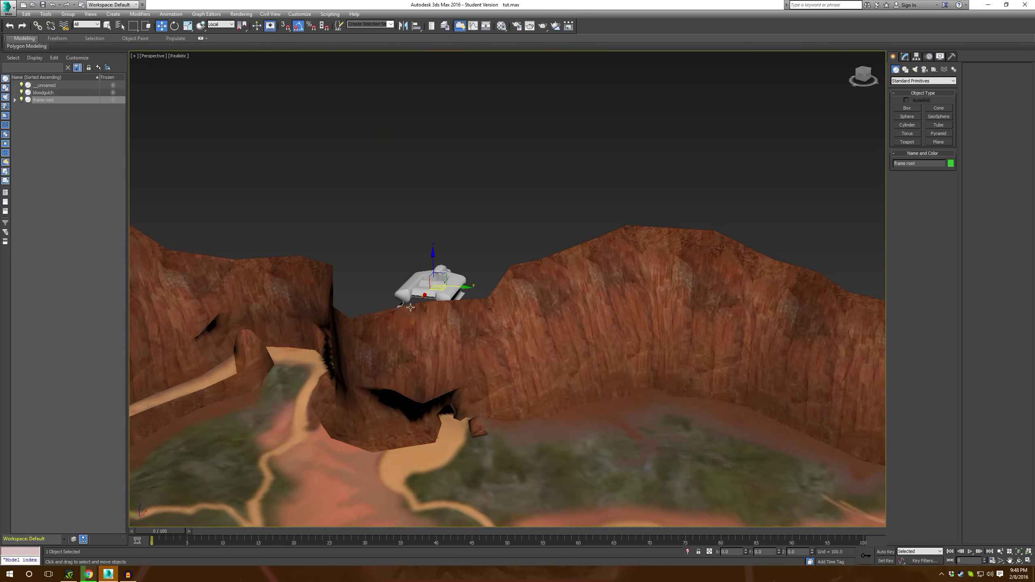
pyautogui.scroll(6, 426, 285)
pyautogui.scroll(-4, 426, 285)
pyautogui.moveTo(470, 228); pyautogui.dragTo(470, 197)
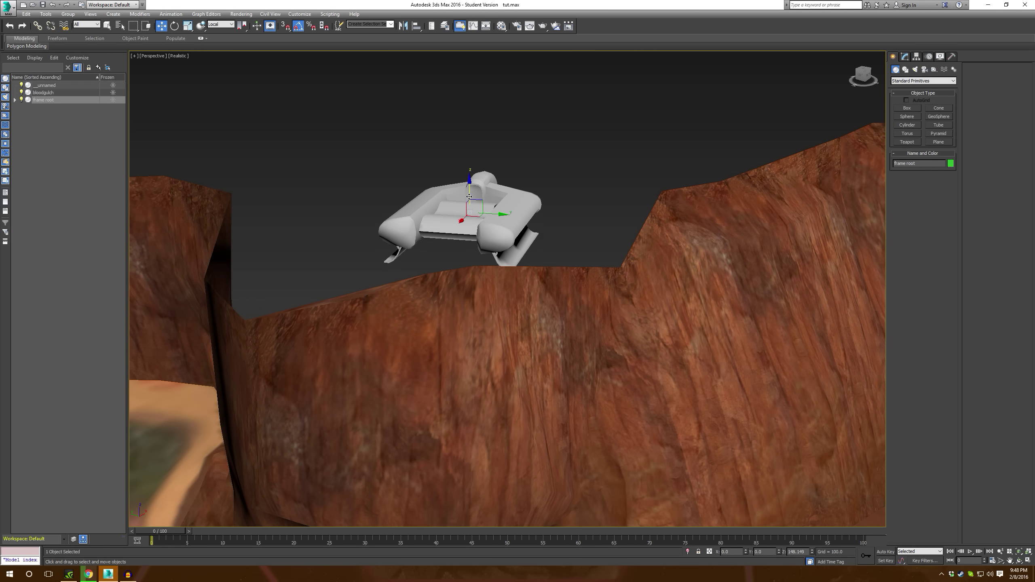
# Step: Turn on Auto Key animation recording at frame 0 with the dropship's frame root selected
pyautogui.keyDown('alt'); pyautogui.moveTo(483, 226); pyautogui.dragTo(432, 207, button='middle'); pyautogui.keyUp('alt')
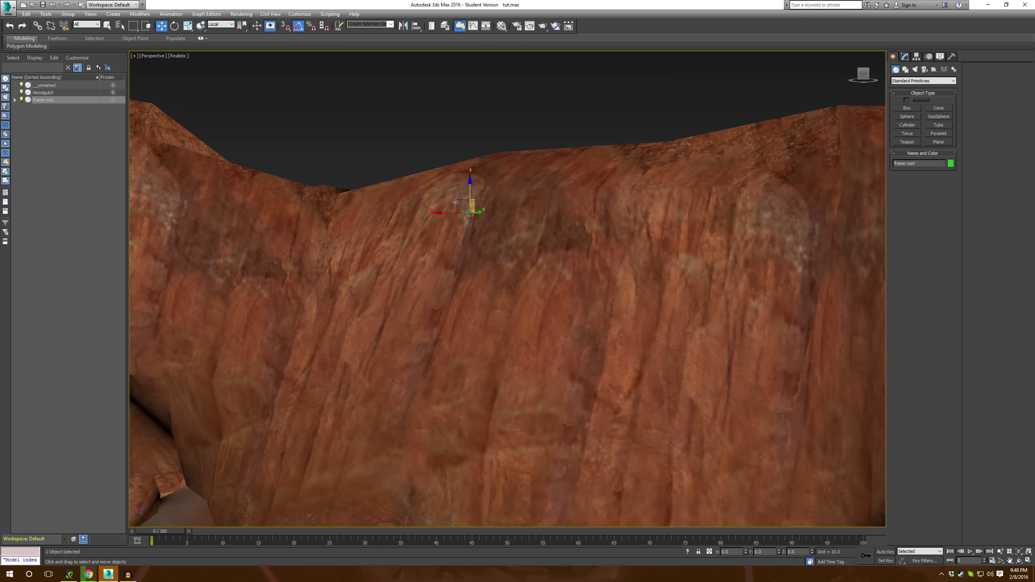
pyautogui.scroll(-8, 441, 254)
pyautogui.keyDown('alt'); pyautogui.moveTo(440, 258); pyautogui.dragTo(449, 287, button='middle'); pyautogui.keyUp('alt')
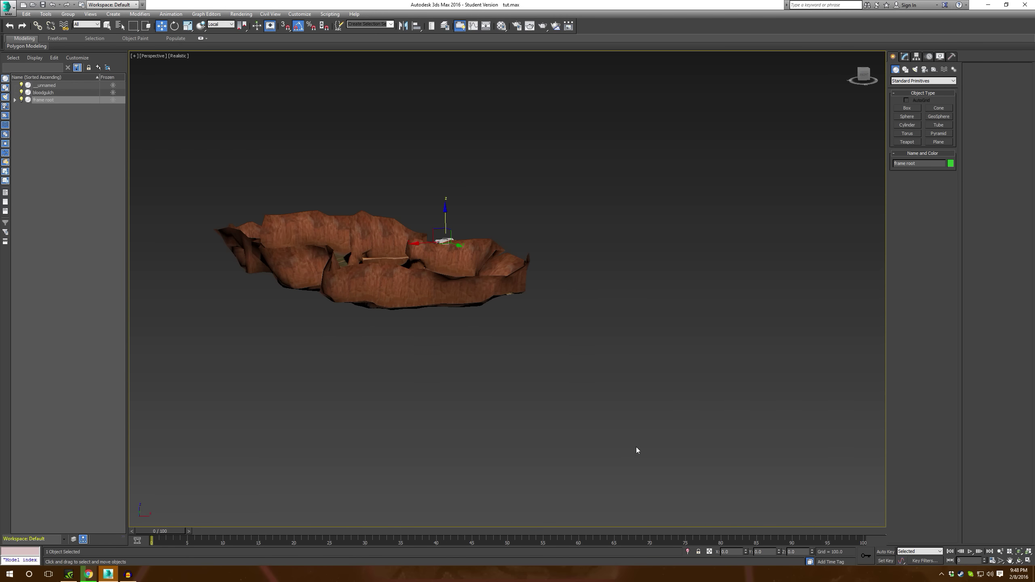
pyautogui.click(879, 555)
pyautogui.keyDown('alt'); pyautogui.moveTo(506, 350); pyautogui.dragTo(525, 401, button='middle'); pyautogui.keyUp('alt')
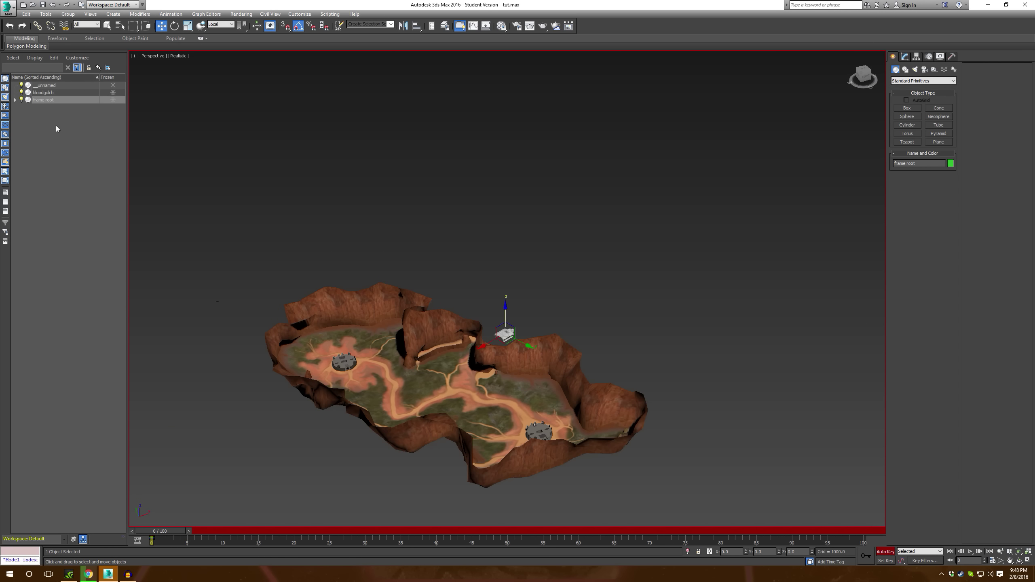
# Step: Select the dropship mesh and freeze it so only its frame root stays selectable
pyautogui.press('z')
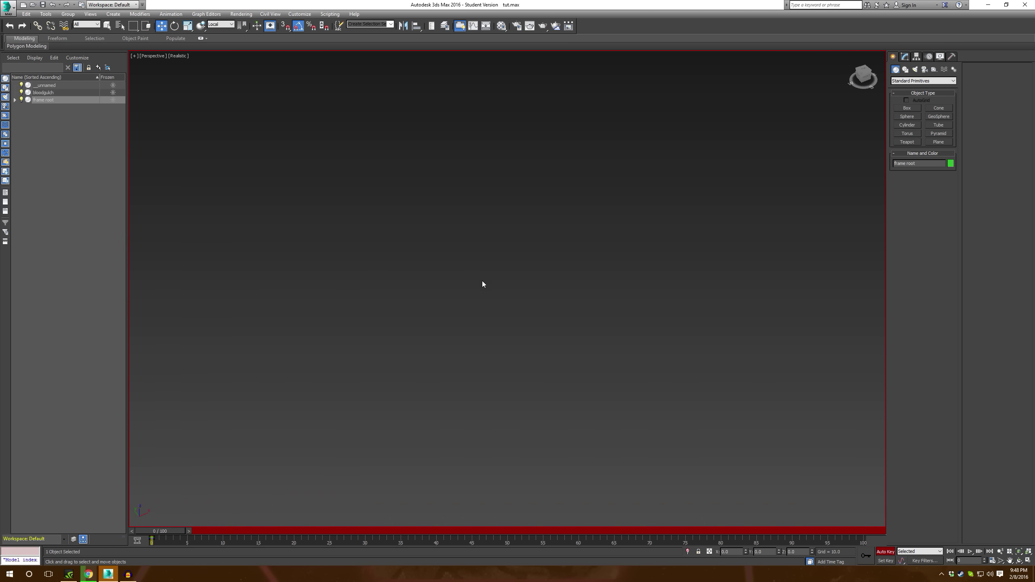
pyautogui.scroll(5, 441, 293)
pyautogui.click(334, 275)
pyautogui.moveTo(332, 274); pyautogui.dragTo(489, 304, button='middle')
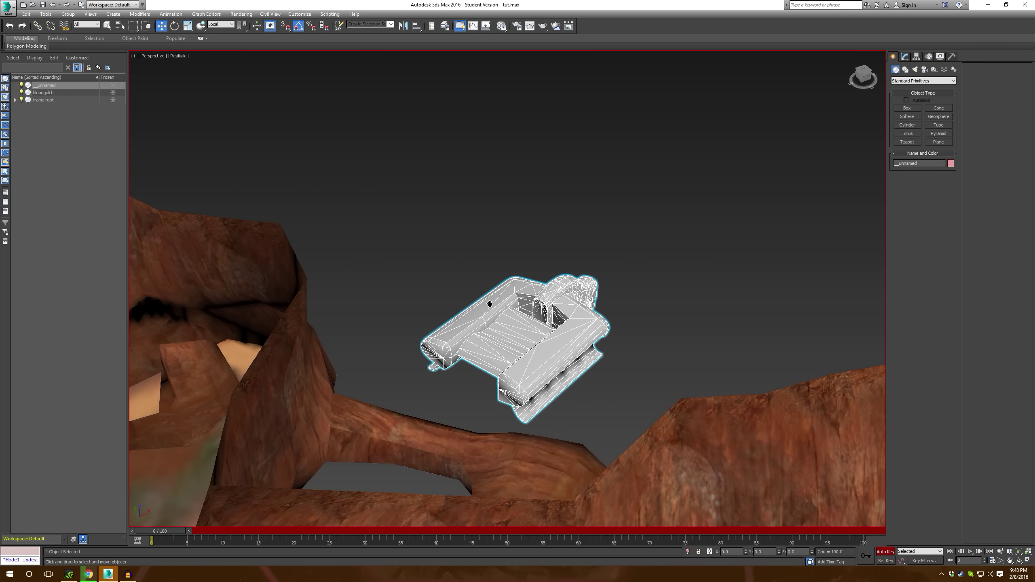
pyautogui.rightClick(484, 325)
pyautogui.click(516, 278)
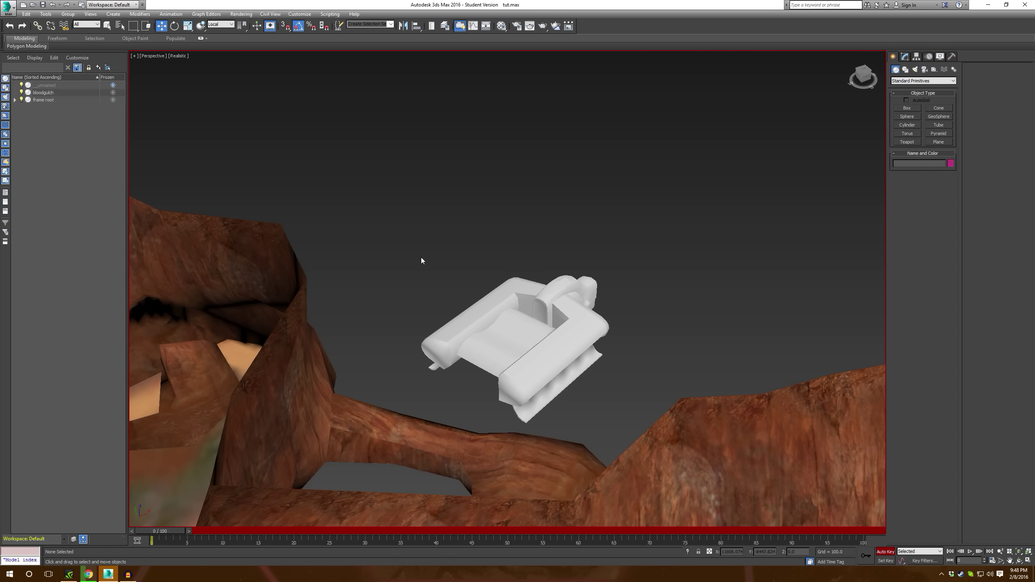
# Step: Rotate the dropship's left bay door closed using the Local coordinate system, selecting frame bay_door_left beneath the frame root
pyautogui.click(43, 100)
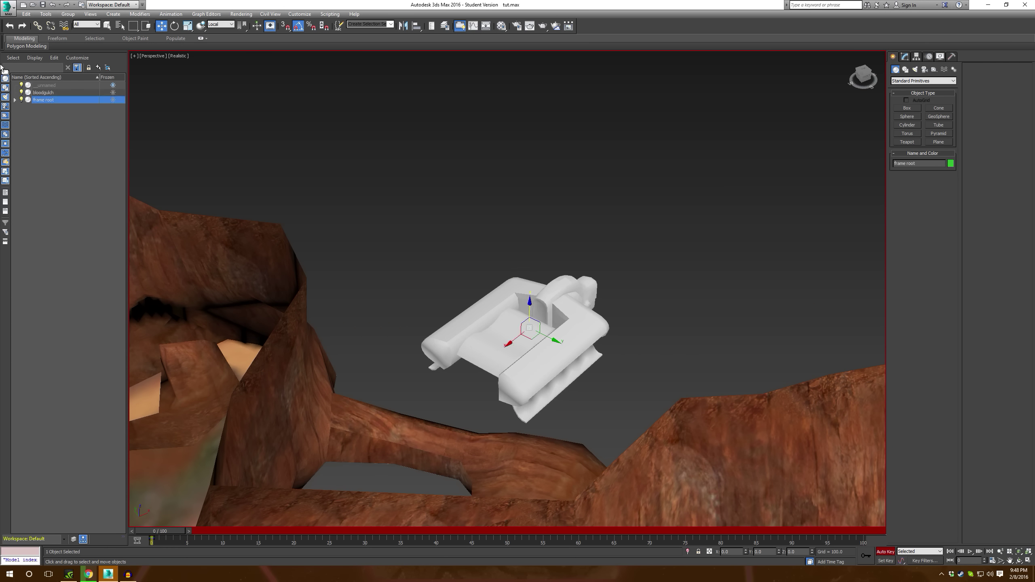
pyautogui.click(15, 100)
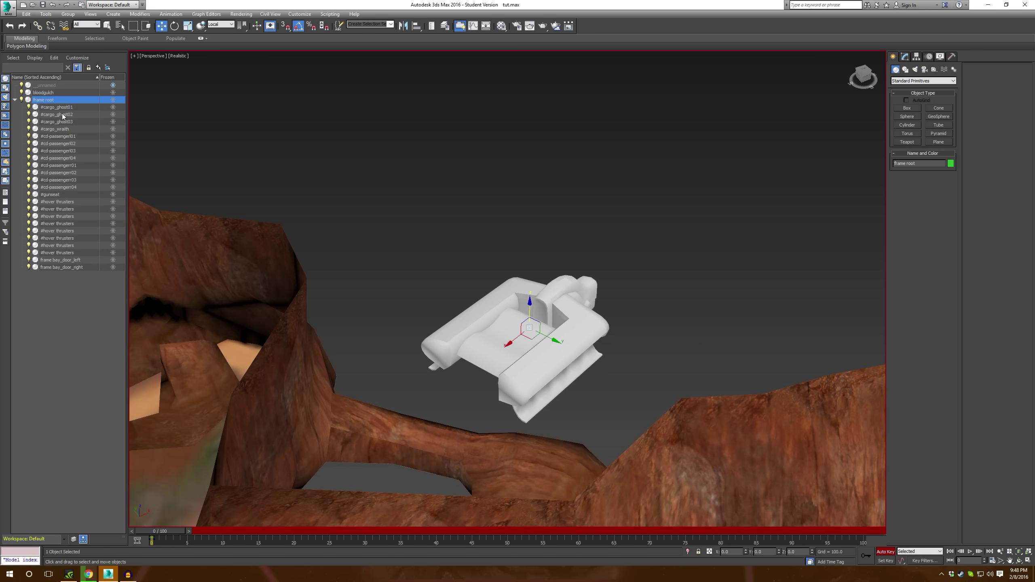
pyautogui.click(72, 261)
pyautogui.moveTo(489, 285)
pyautogui.keyDown('alt'); pyautogui.mouseDown(button='middle')
pyautogui.moveTo(526, 229)
pyautogui.moveTo(466, 333)
pyautogui.moveTo(497, 280)
pyautogui.moveTo(481, 279)
pyautogui.mouseUp(button='middle'); pyautogui.keyUp('alt')
pyautogui.press('e')
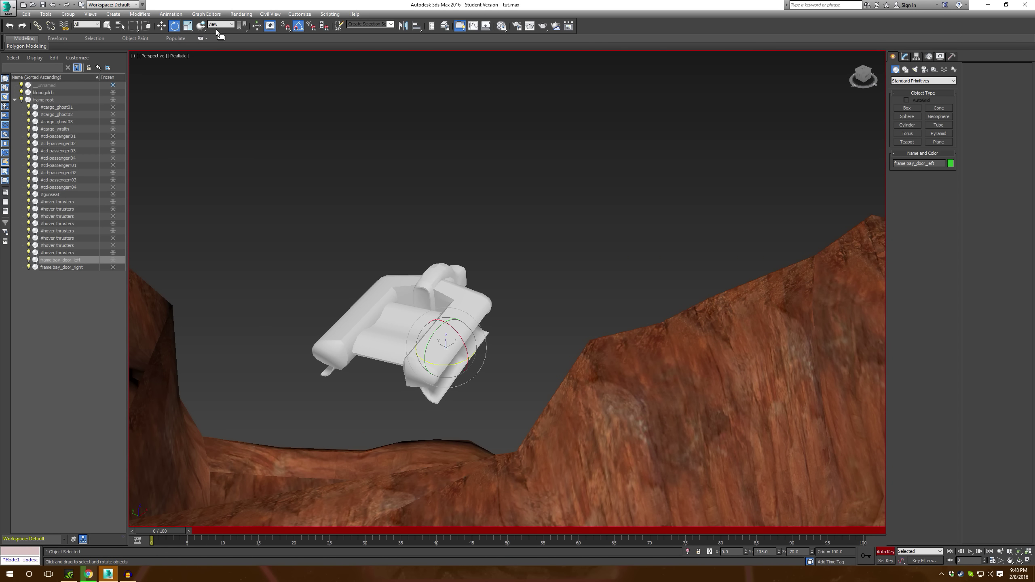
pyautogui.click(220, 25)
pyautogui.click(221, 52)
pyautogui.moveTo(382, 259); pyautogui.dragTo(415, 219, button='middle')
pyautogui.press('z')
pyautogui.scroll(-10, 488, 304)
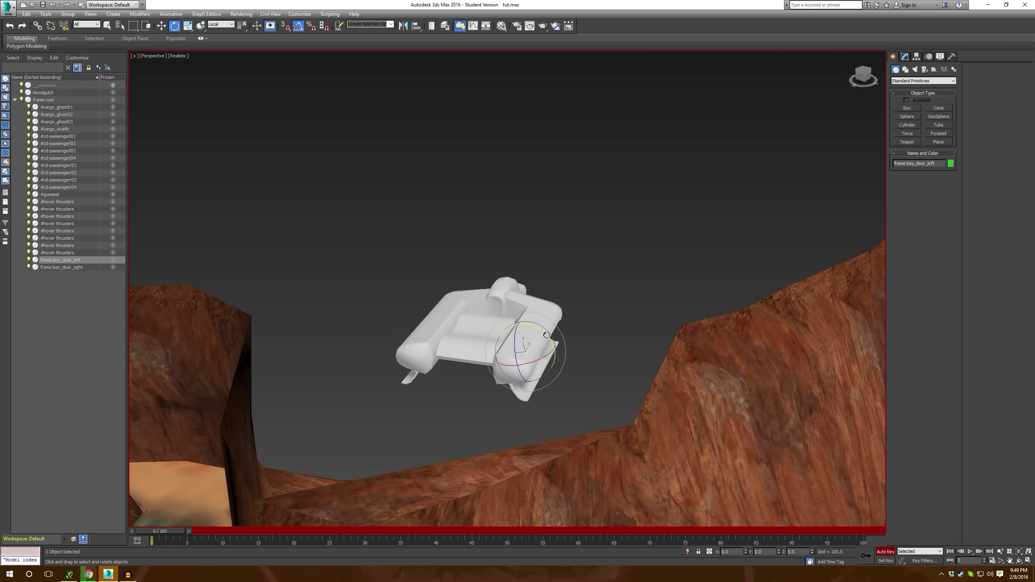
pyautogui.moveTo(541, 330); pyautogui.dragTo(519, 318)
# Step: Rotate frame bay_door_right in local space to close the dropship's right bay door
pyautogui.keyDown('alt'); pyautogui.moveTo(510, 350); pyautogui.dragTo(517, 364, button='middle'); pyautogui.keyUp('alt')
pyautogui.click(74, 267)
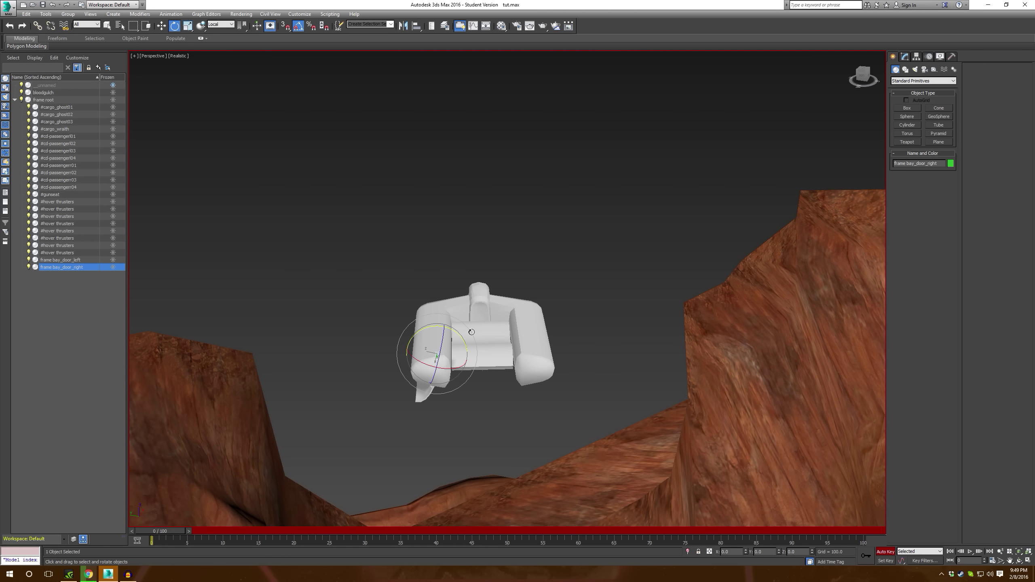
pyautogui.moveTo(461, 334); pyautogui.dragTo(476, 357)
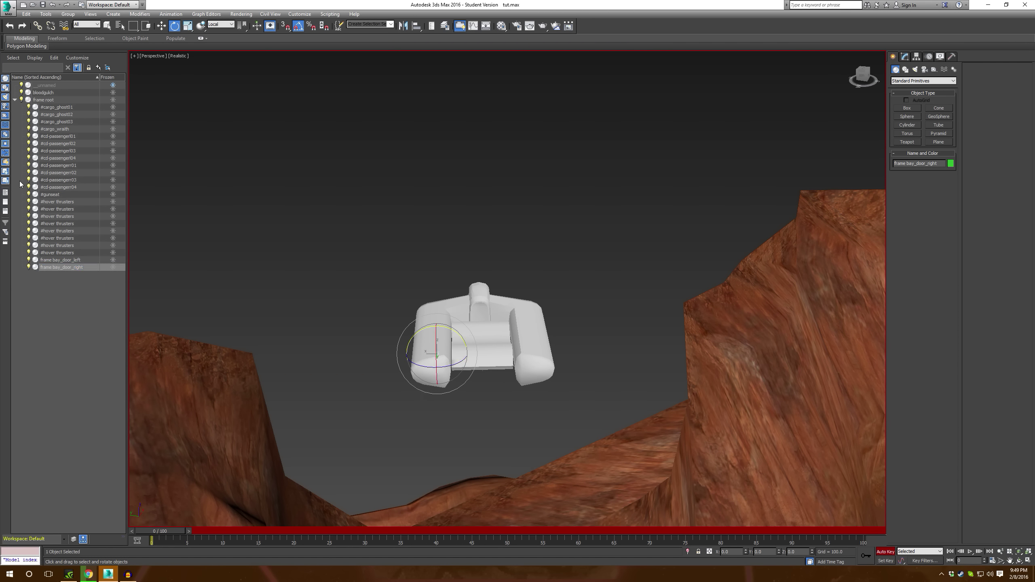
# Step: Reselect the dropship's frame root and extend the animation's end time to frame 500
pyautogui.click(40, 101)
pyautogui.moveTo(451, 347); pyautogui.dragTo(441, 321, button='middle')
pyautogui.press('w')
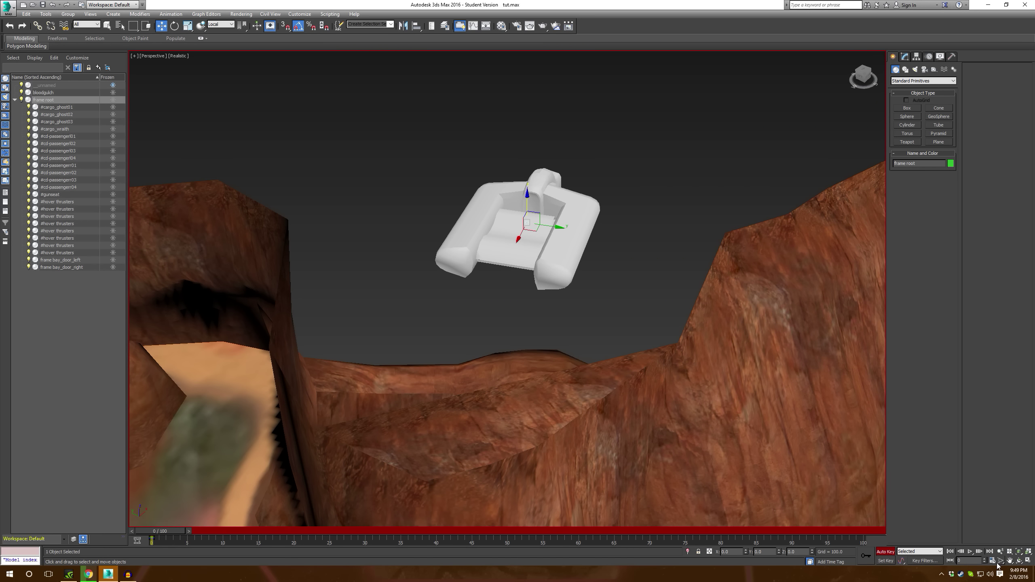
pyautogui.click(993, 561)
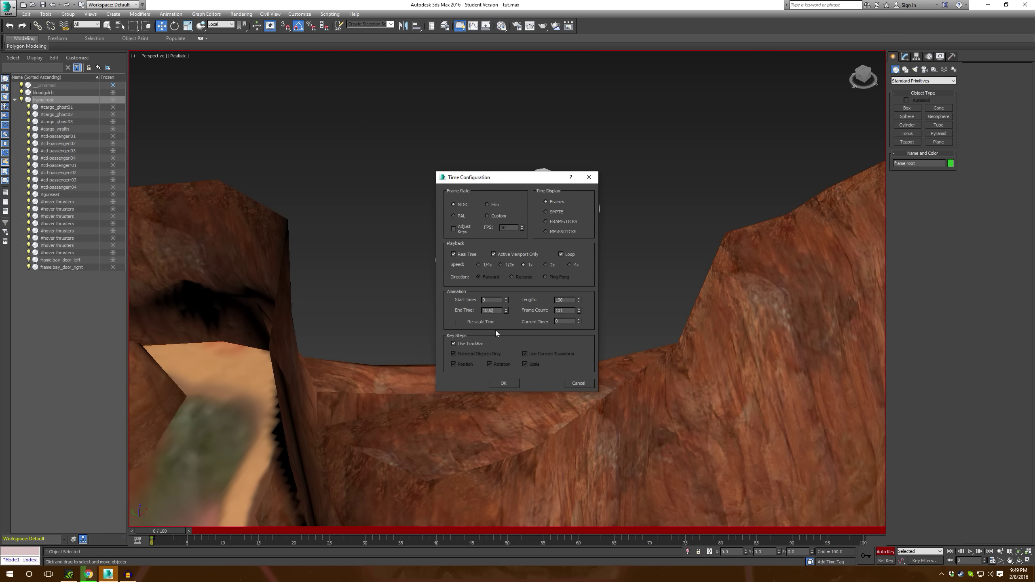
pyautogui.click(504, 382)
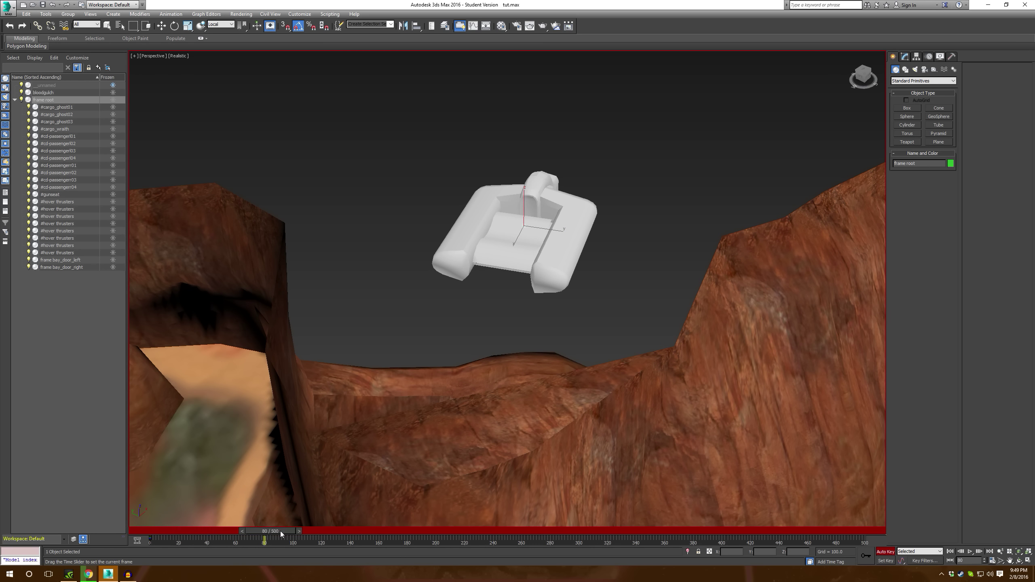
# Step: At frame 80, move the dropship inward from outside the canyon to above the gap in the cliff rim
pyautogui.scroll(-10, 356, 212)
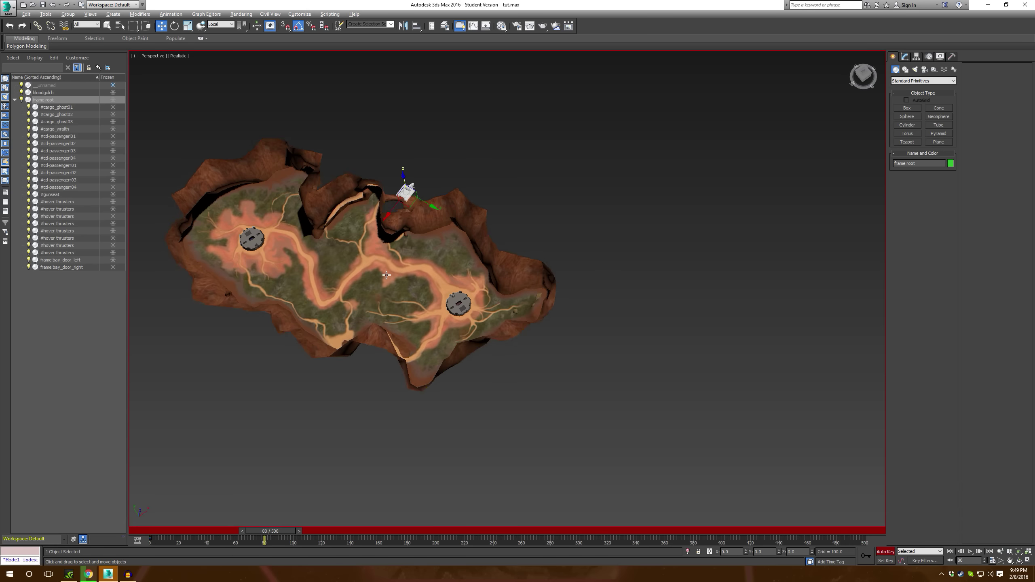
pyautogui.scroll(4, 387, 275)
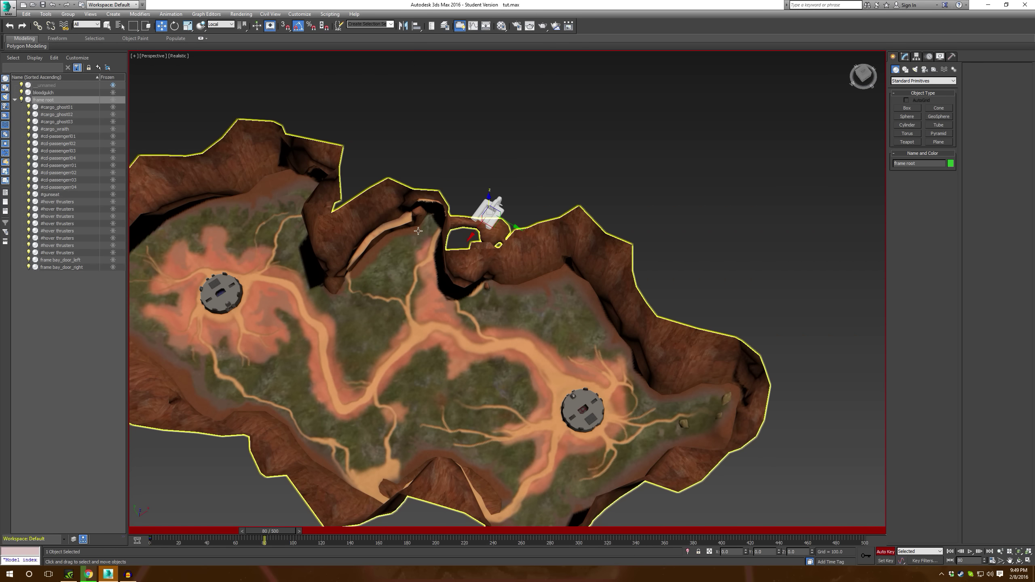
pyautogui.keyDown('alt'); pyautogui.moveTo(433, 259); pyautogui.dragTo(468, 273, button='middle'); pyautogui.keyUp('alt')
pyautogui.scroll(5, 468, 273)
pyautogui.scroll(-3, 466, 270)
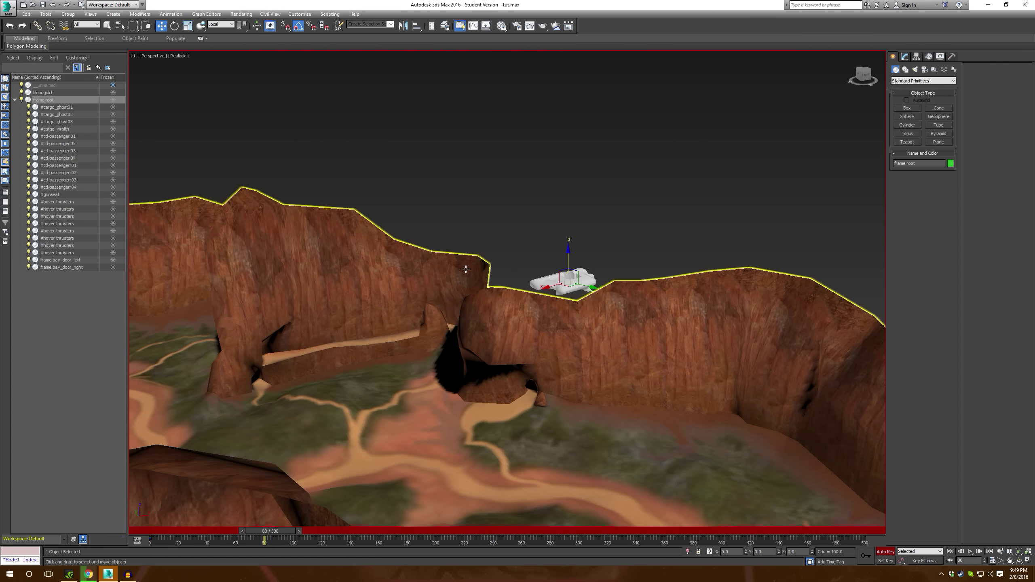
pyautogui.scroll(5, 559, 322)
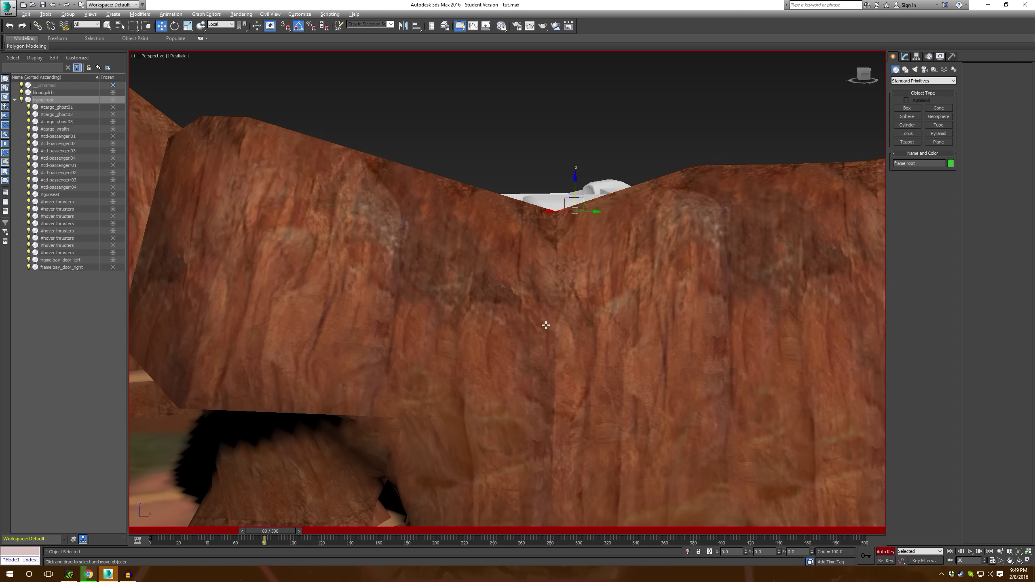
pyautogui.keyDown('alt'); pyautogui.moveTo(560, 323); pyautogui.dragTo(548, 361, button='middle'); pyautogui.keyUp('alt')
pyautogui.scroll(-7, 548, 360)
pyautogui.scroll(7, 549, 342)
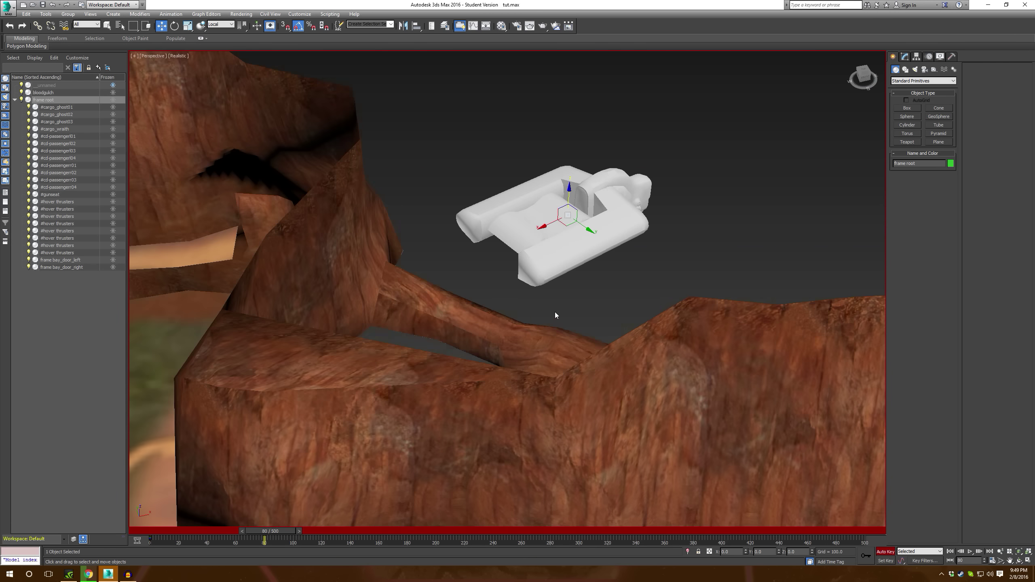
pyautogui.scroll(-2, 562, 261)
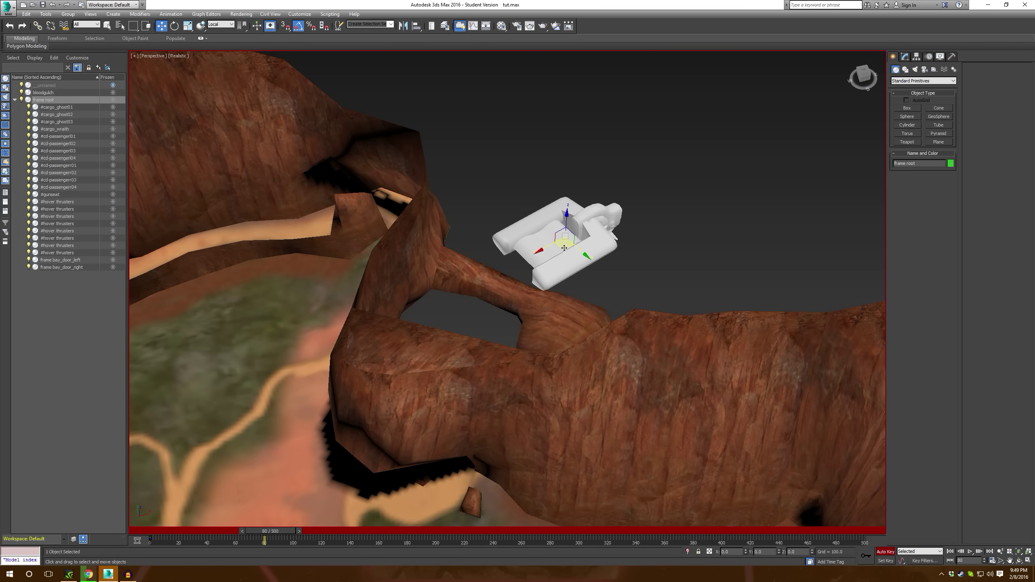
pyautogui.moveTo(565, 247); pyautogui.dragTo(372, 352)
pyautogui.keyDown('alt'); pyautogui.moveTo(372, 352); pyautogui.dragTo(370, 318, button='middle'); pyautogui.keyUp('alt')
pyautogui.moveTo(369, 318); pyautogui.dragTo(361, 244)
pyautogui.press('e')
pyautogui.moveTo(352, 422); pyautogui.dragTo(404, 306, button='middle')
pyautogui.keyDown('alt'); pyautogui.moveTo(403, 306); pyautogui.dragTo(443, 281, button='middle'); pyautogui.keyUp('alt')
pyautogui.scroll(-5, 407, 328)
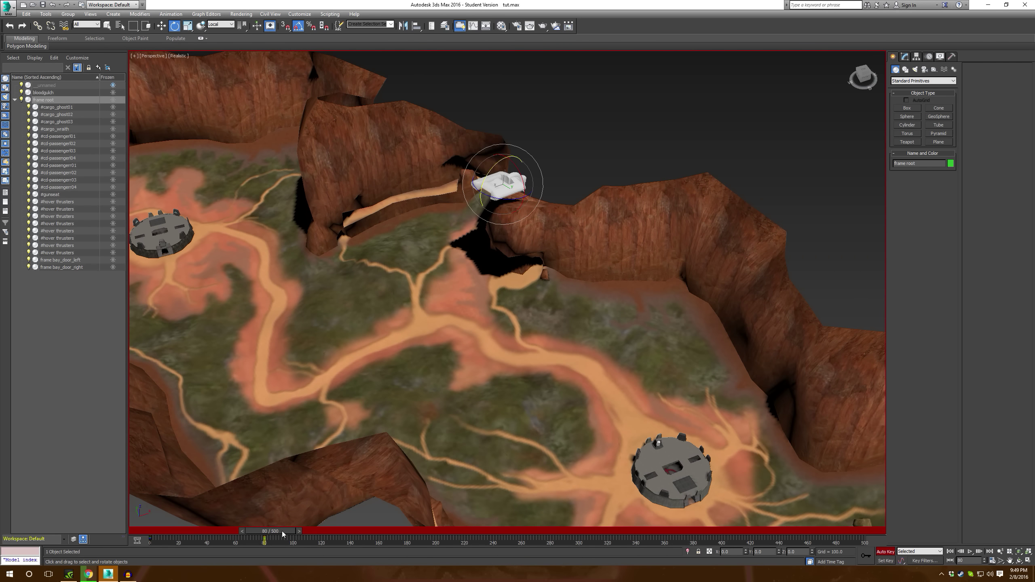
# Step: At frame 160, move the dropship farther into the canyon and rotate it slightly in the air
pyautogui.moveTo(282, 532); pyautogui.dragTo(395, 525)
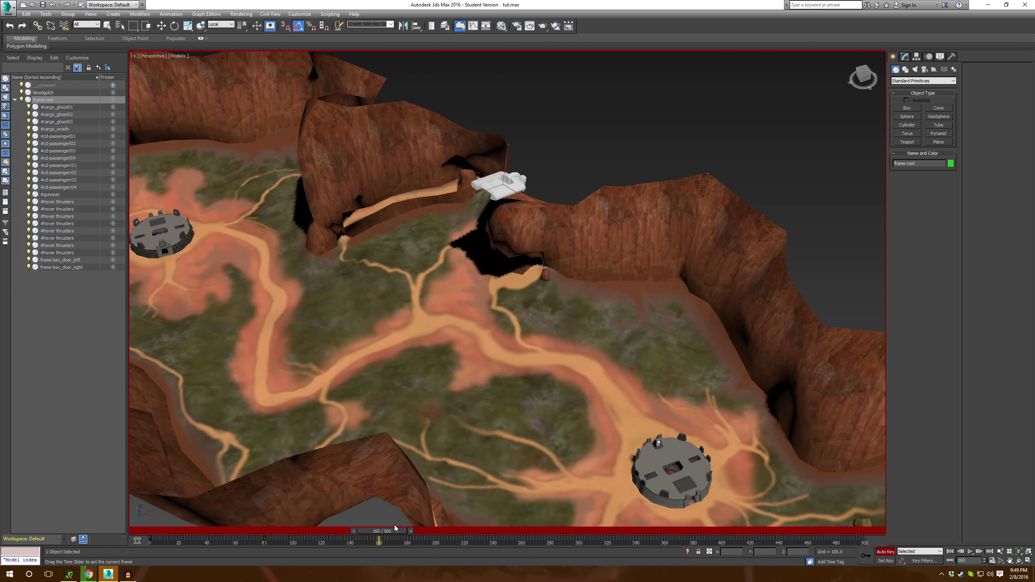
pyautogui.press('w')
pyautogui.keyDown('alt'); pyautogui.moveTo(457, 282); pyautogui.dragTo(428, 355, button='middle'); pyautogui.keyUp('alt')
pyautogui.moveTo(499, 198); pyautogui.dragTo(374, 225)
pyautogui.keyDown('alt'); pyautogui.moveTo(374, 224); pyautogui.dragTo(367, 252, button='middle'); pyautogui.keyUp('alt')
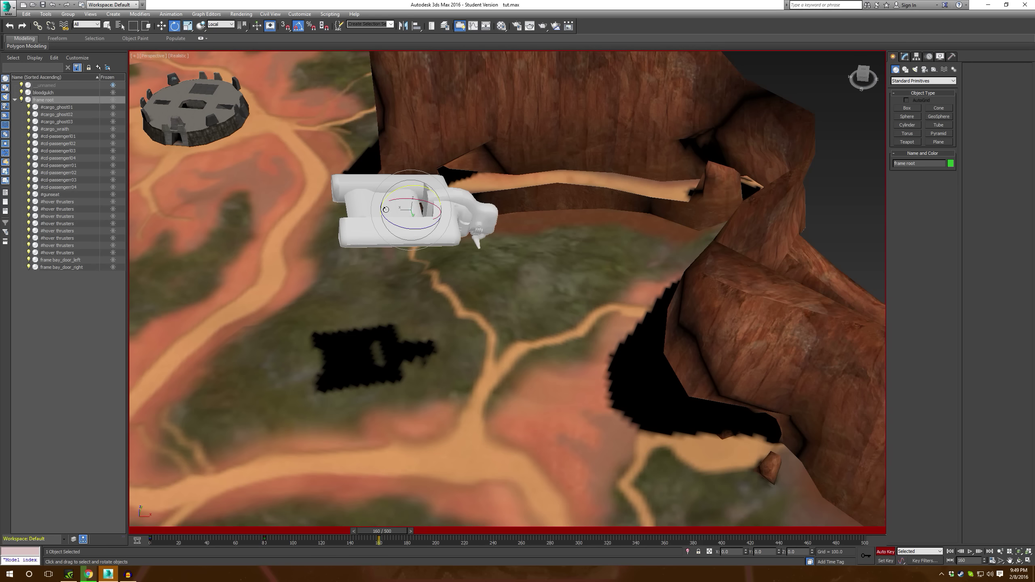
pyautogui.moveTo(386, 209); pyautogui.dragTo(393, 192)
pyautogui.keyDown('alt'); pyautogui.moveTo(390, 273); pyautogui.dragTo(386, 200, button='middle'); pyautogui.keyUp('alt')
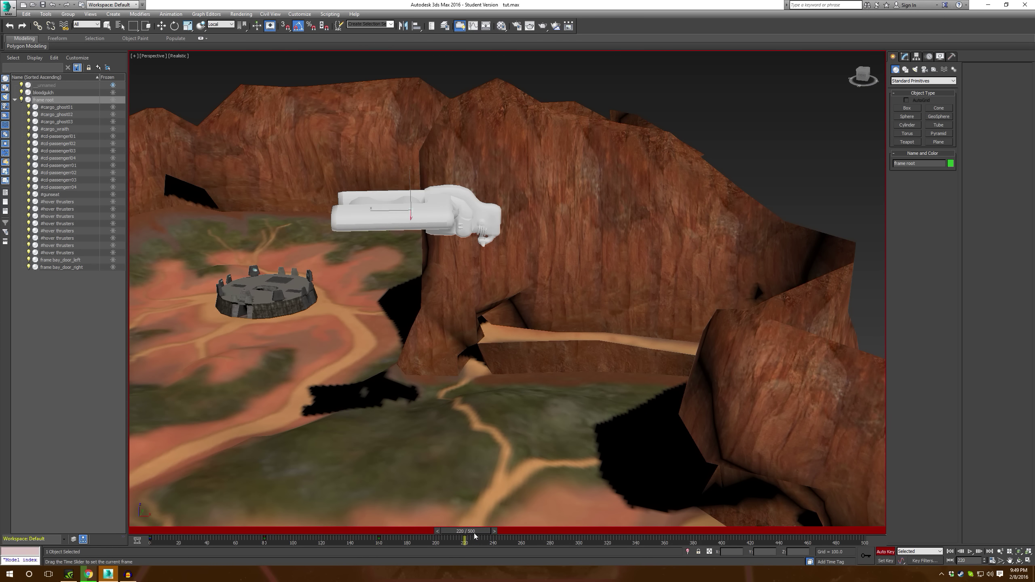
# Step: At frame 220, move the dropship farther across the canyon and turn it so its nose faces away from the entry gap
pyautogui.keyDown('alt'); pyautogui.moveTo(457, 234); pyautogui.dragTo(462, 277, button='middle'); pyautogui.keyUp('alt')
pyautogui.press('w')
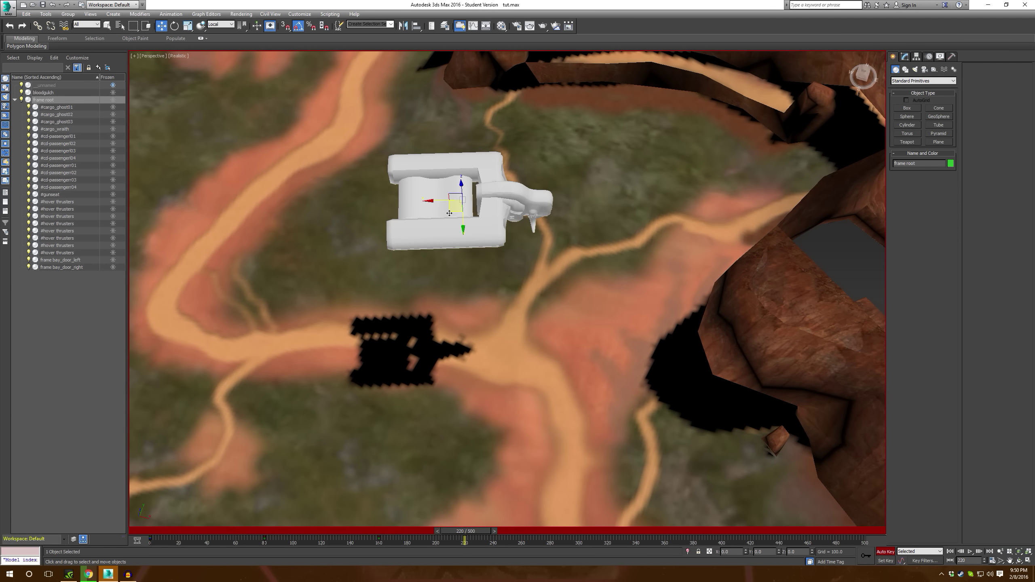
pyautogui.moveTo(450, 213); pyautogui.dragTo(331, 215)
pyautogui.press('e')
pyautogui.keyDown('alt'); pyautogui.moveTo(334, 300); pyautogui.dragTo(402, 259, button='middle'); pyautogui.keyUp('alt')
pyautogui.press('w')
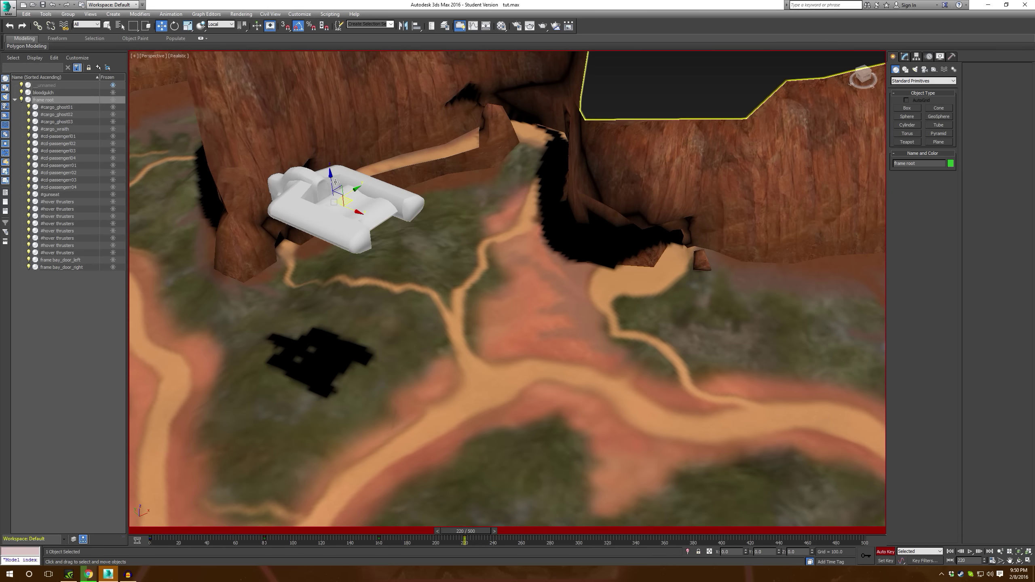
# Step: Lower the dropship at frame 220 until it hovers just above the canyon floor beside the dirt path
pyautogui.moveTo(331, 193); pyautogui.dragTo(365, 394)
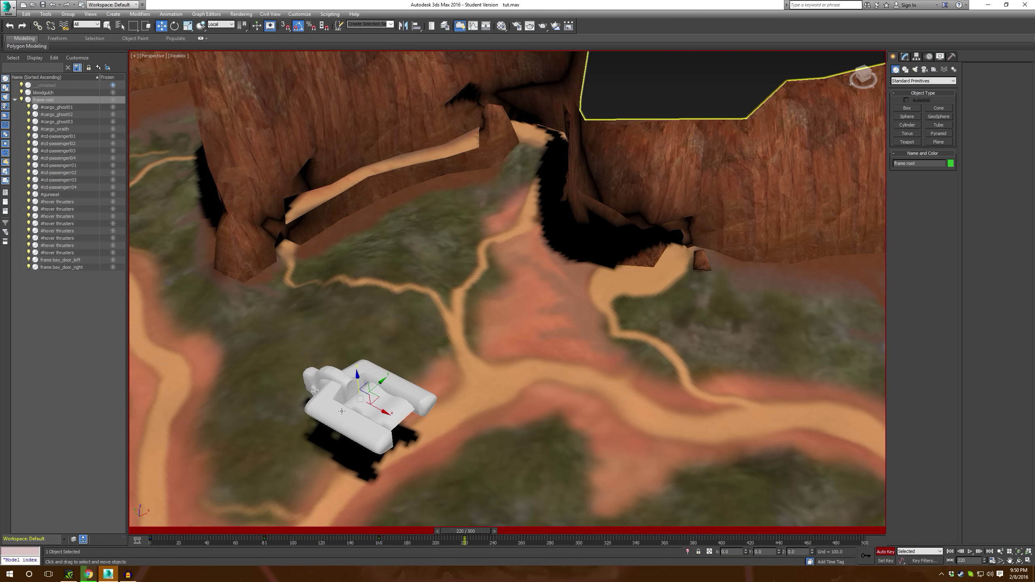
pyautogui.keyDown('alt'); pyautogui.moveTo(368, 391); pyautogui.dragTo(348, 361, button='middle'); pyautogui.keyUp('alt')
pyautogui.moveTo(347, 360); pyautogui.dragTo(342, 364)
pyautogui.keyDown('alt'); pyautogui.moveTo(342, 363); pyautogui.dragTo(382, 309, button='middle'); pyautogui.keyUp('alt')
pyautogui.scroll(3, 391, 300)
pyautogui.moveTo(420, 259); pyautogui.dragTo(416, 322)
pyautogui.keyDown('alt'); pyautogui.moveTo(413, 367); pyautogui.dragTo(392, 353, button='middle'); pyautogui.keyUp('alt')
pyautogui.moveTo(420, 324); pyautogui.dragTo(420, 342)
# Step: Tilt the dropship slightly at frame 220 to adjust its attitude just above the ground
pyautogui.keyDown('alt'); pyautogui.moveTo(472, 442); pyautogui.dragTo(407, 364, button='middle'); pyautogui.keyUp('alt')
pyautogui.press('e')
pyautogui.moveTo(408, 364); pyautogui.dragTo(420, 358)
pyautogui.press('w')
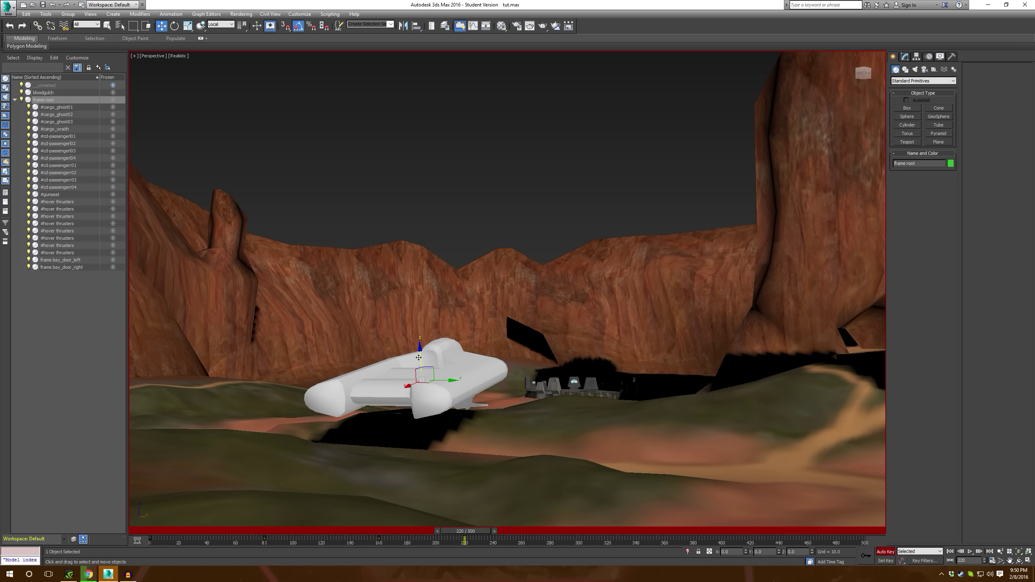
# Step: Change the perspective viewport's visual style from Realistic to Shaded
pyautogui.keyDown('alt'); pyautogui.moveTo(451, 441); pyautogui.dragTo(501, 465, button='middle'); pyautogui.keyUp('alt')
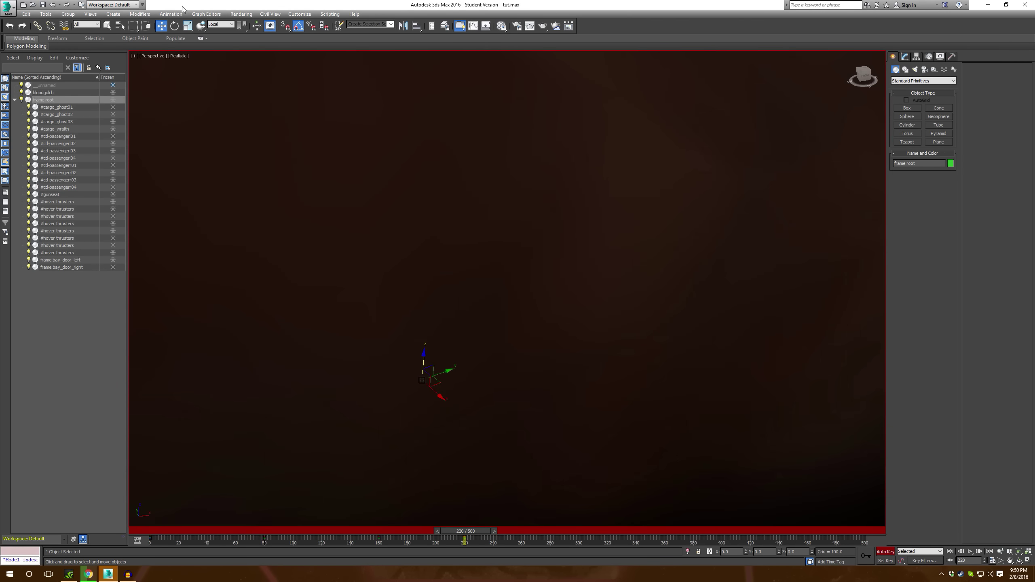
pyautogui.click(184, 56)
pyautogui.click(196, 69)
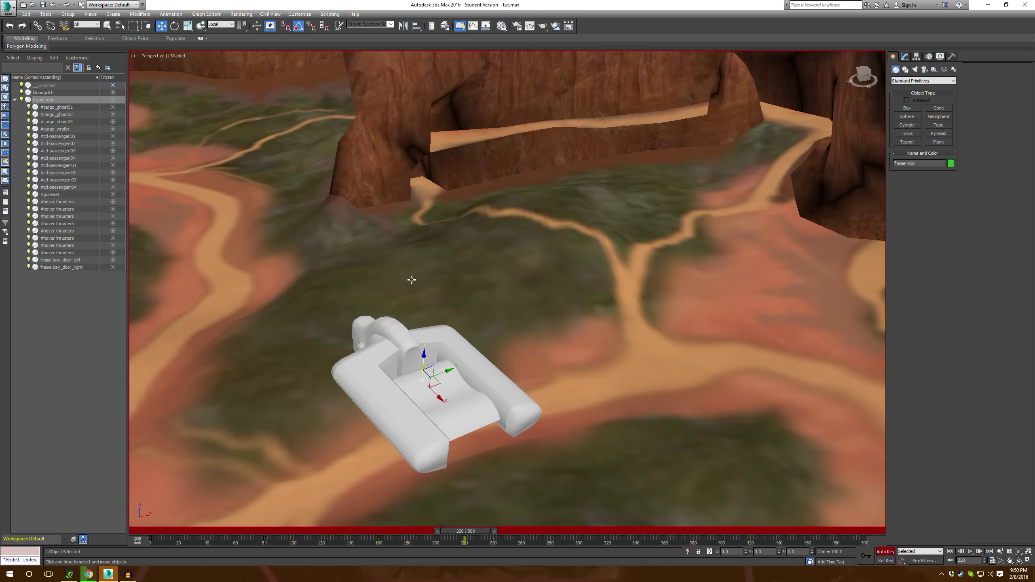
# Step: Check the display settings of the bloodgulch terrain in its Object Properties
pyautogui.click(417, 277)
pyautogui.rightClick(416, 277)
pyautogui.click(448, 331)
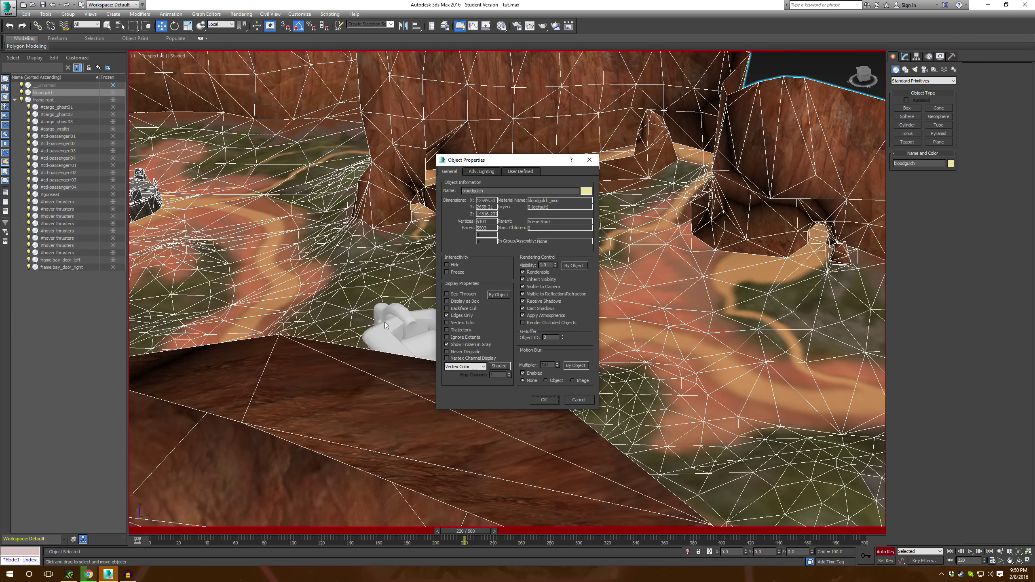
pyautogui.click(551, 401)
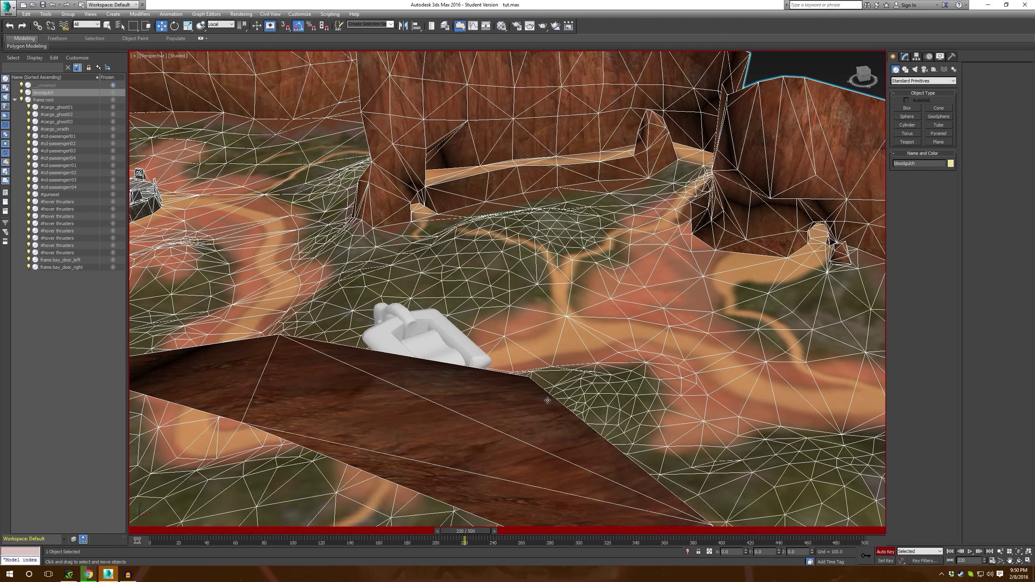
# Step: Reselect the dropship's frame root and scrub through the timeline from frame 0 to review its descent into the canyon
pyautogui.click(53, 100)
pyautogui.press('z')
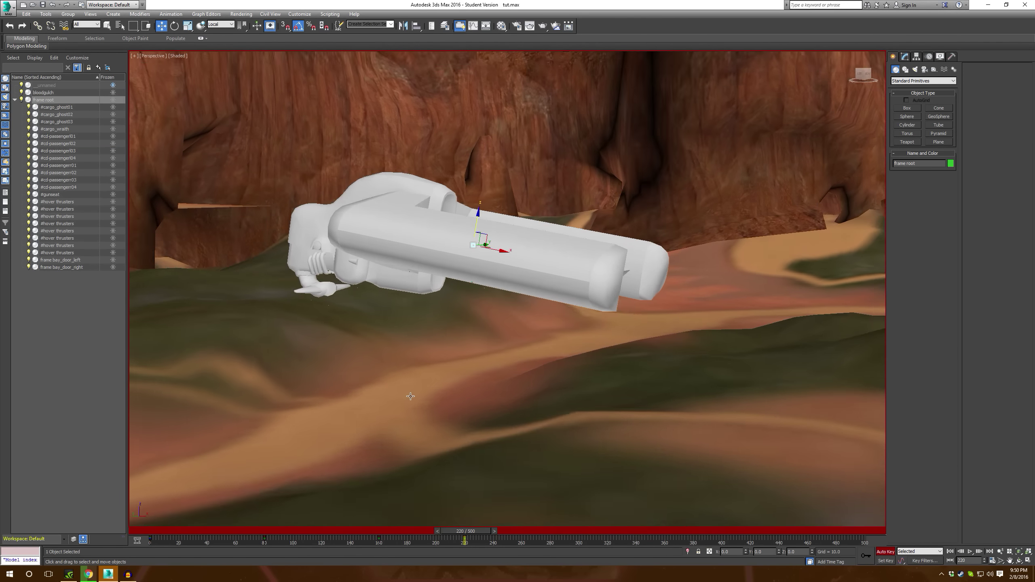
pyautogui.keyDown('alt'); pyautogui.moveTo(411, 396); pyautogui.dragTo(414, 402, button='middle'); pyautogui.keyUp('alt')
pyautogui.moveTo(473, 533); pyautogui.dragTo(449, 532)
pyautogui.scroll(-7, 510, 386)
pyautogui.moveTo(511, 386); pyautogui.dragTo(506, 476, button='middle')
pyautogui.moveTo(460, 528); pyautogui.dragTo(154, 530)
pyautogui.moveTo(228, 530); pyautogui.dragTo(469, 537)
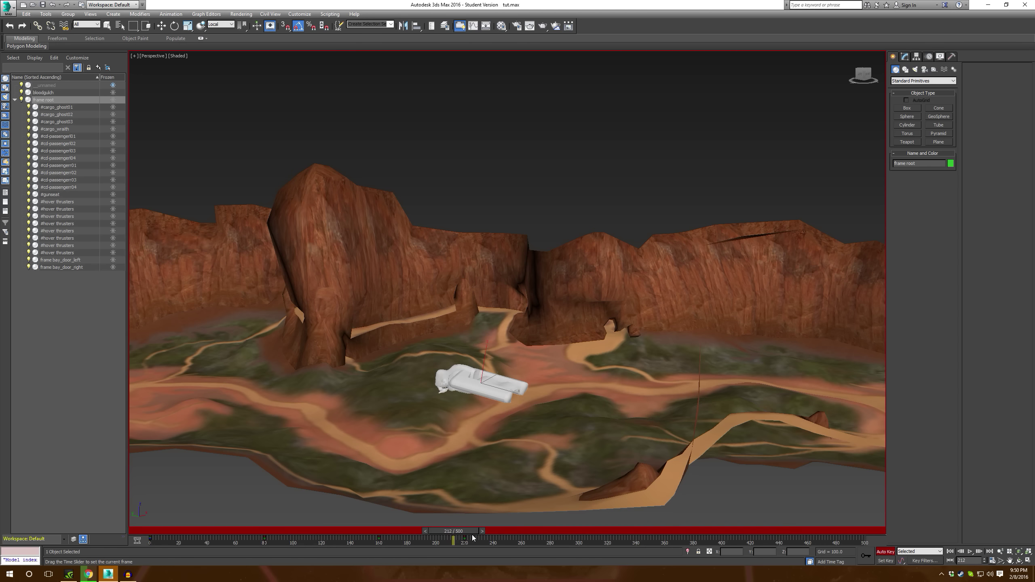
# Step: Set a key at frame 300 that holds the dropship's landed pose
pyautogui.press('w')
pyautogui.keyDown('alt'); pyautogui.moveTo(481, 484); pyautogui.dragTo(445, 513, button='middle'); pyautogui.keyUp('alt')
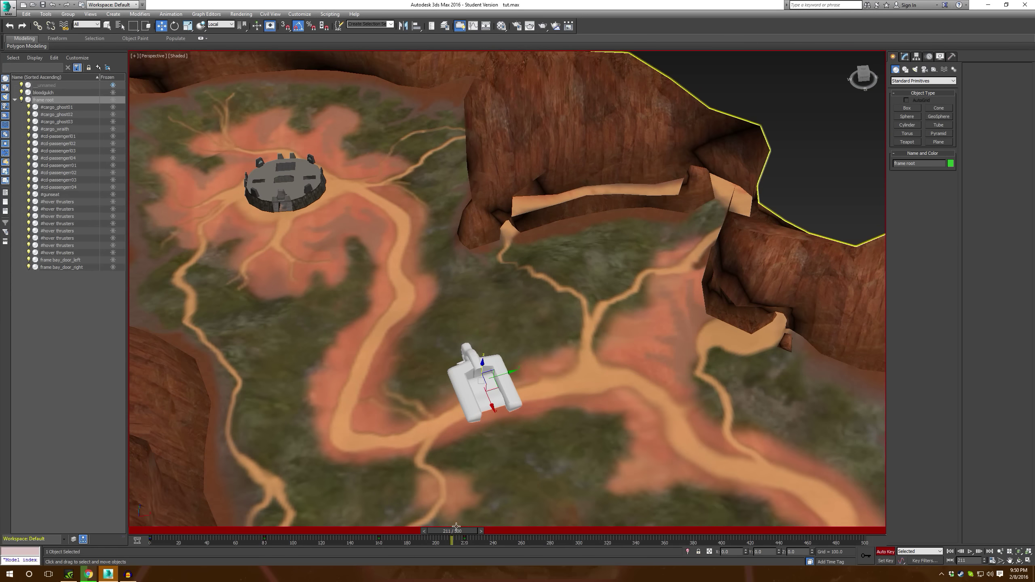
pyautogui.moveTo(460, 532); pyautogui.dragTo(480, 540)
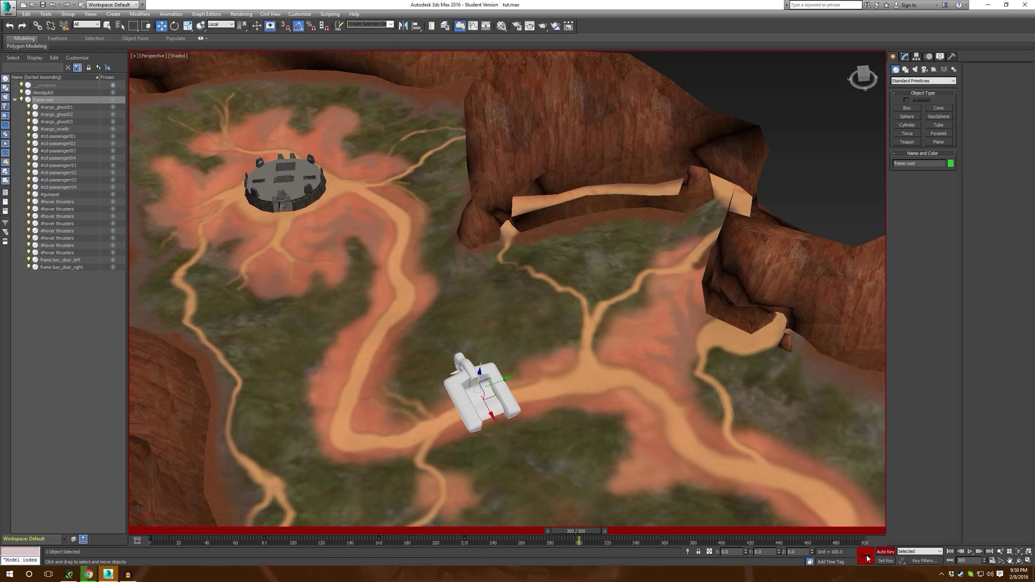
pyautogui.press('e')
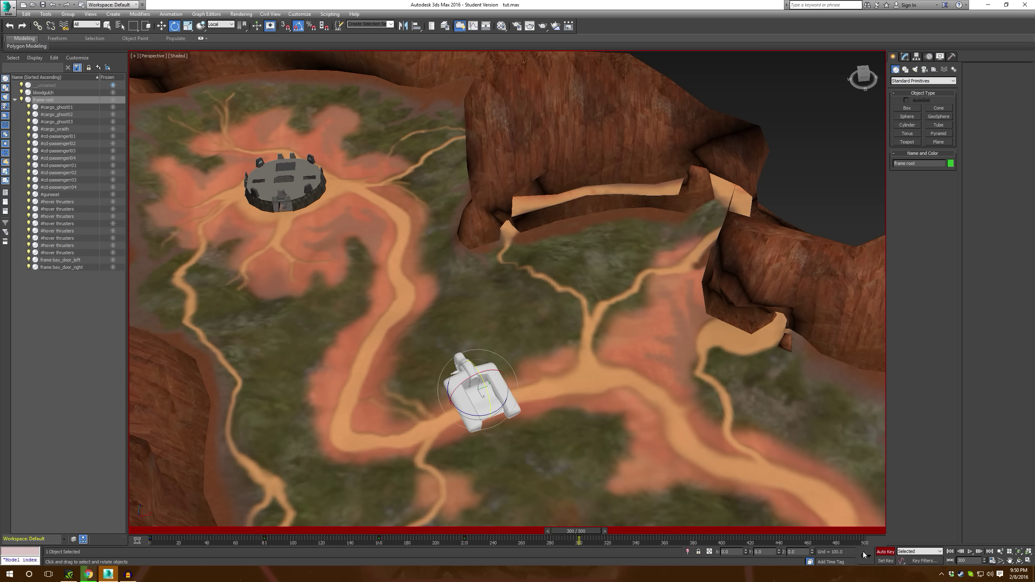
# Step: At frame 380, raise the dropship off the canyon floor and shift it horizontally
pyautogui.moveTo(580, 546); pyautogui.dragTo(655, 532)
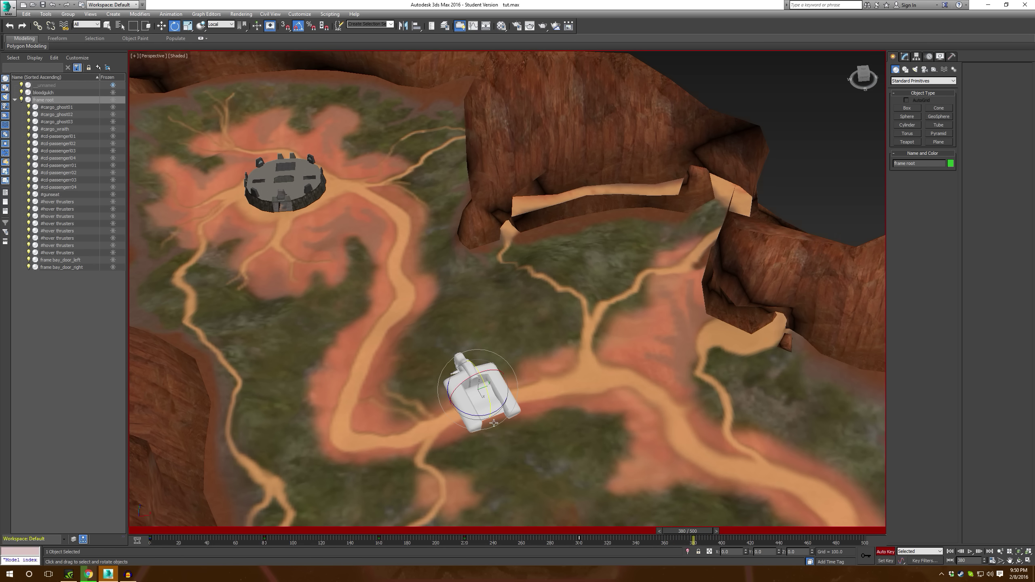
pyautogui.press('w')
pyautogui.keyDown('alt'); pyautogui.moveTo(479, 379); pyautogui.dragTo(462, 371, button='middle'); pyautogui.keyUp('alt')
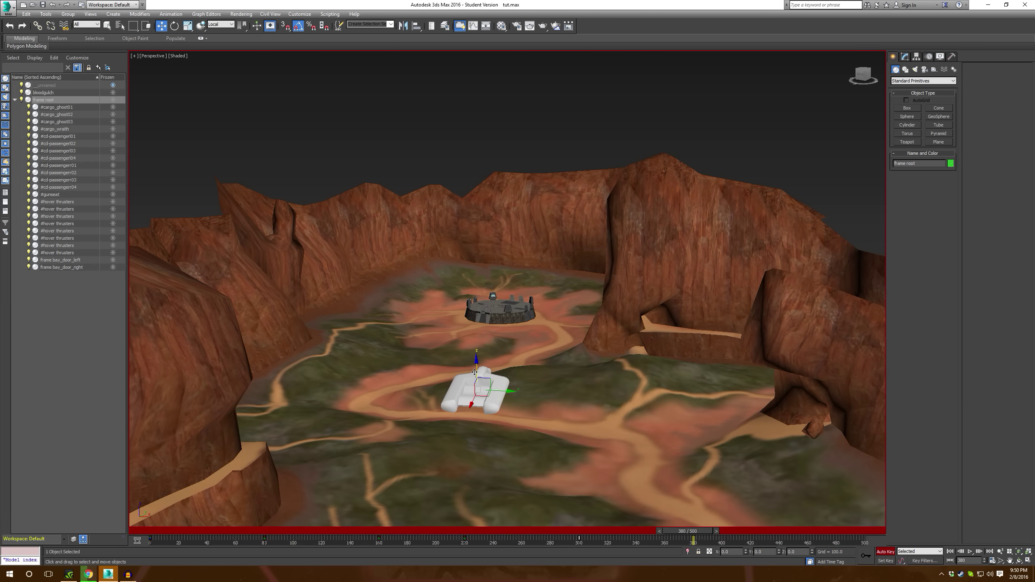
pyautogui.moveTo(475, 371); pyautogui.dragTo(474, 303)
pyautogui.keyDown('alt'); pyautogui.moveTo(483, 345); pyautogui.dragTo(485, 356, button='middle'); pyautogui.keyUp('alt')
pyautogui.moveTo(483, 325); pyautogui.dragTo(452, 338)
# Step: Rotate the dropship at frame 380 so that its prongs point toward the canyon wall
pyautogui.press('e')
pyautogui.keyDown('alt'); pyautogui.moveTo(456, 350); pyautogui.dragTo(426, 355, button='middle'); pyautogui.keyUp('alt')
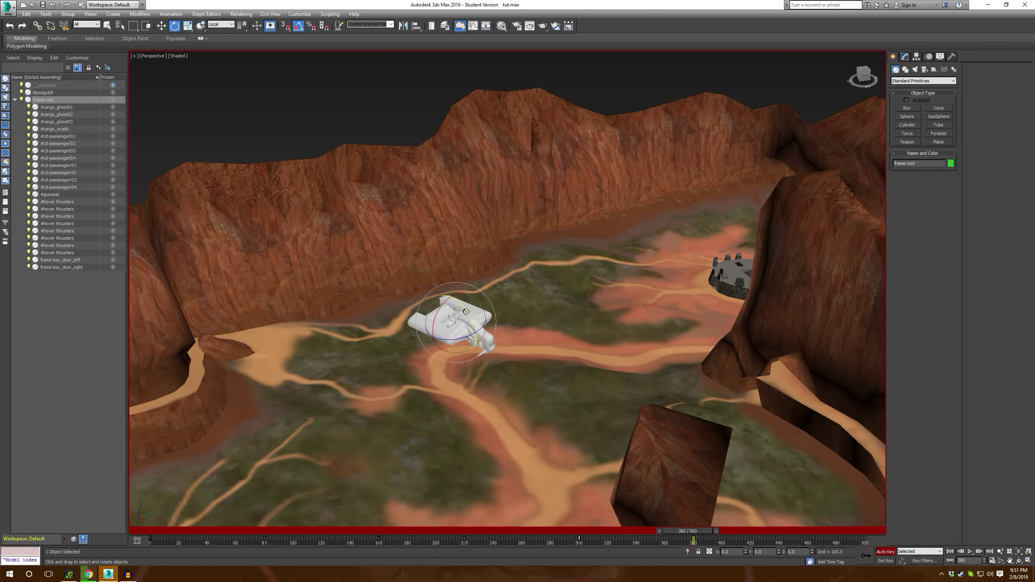
pyautogui.keyDown('alt'); pyautogui.moveTo(466, 311); pyautogui.dragTo(462, 323, button='middle'); pyautogui.keyUp('alt')
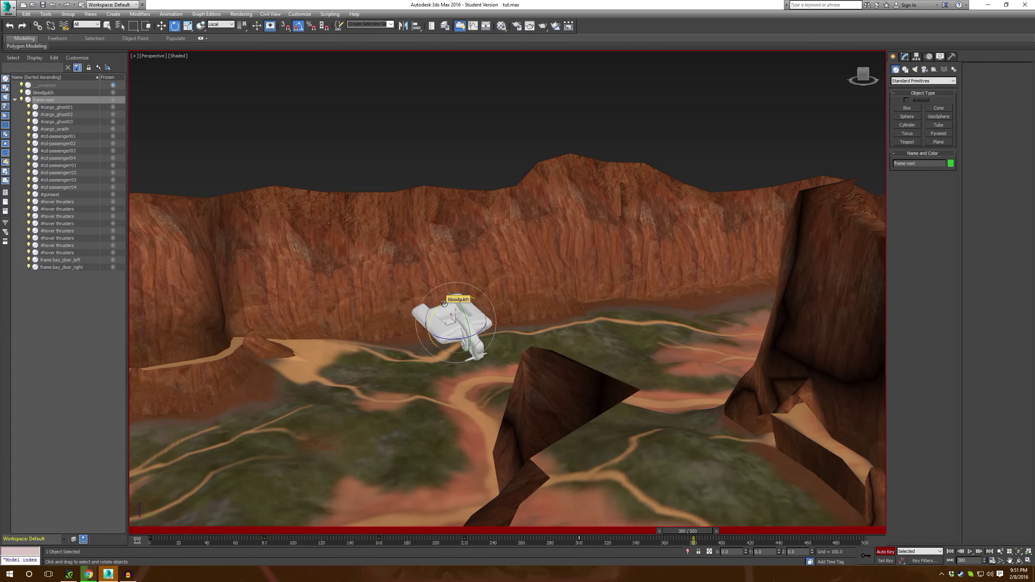
pyautogui.moveTo(445, 304); pyautogui.dragTo(448, 303)
# Step: At frame 460, move the dropship out beyond the canyon wall and raise it higher
pyautogui.keyDown('alt'); pyautogui.moveTo(444, 333); pyautogui.dragTo(429, 311, button='middle'); pyautogui.keyUp('alt')
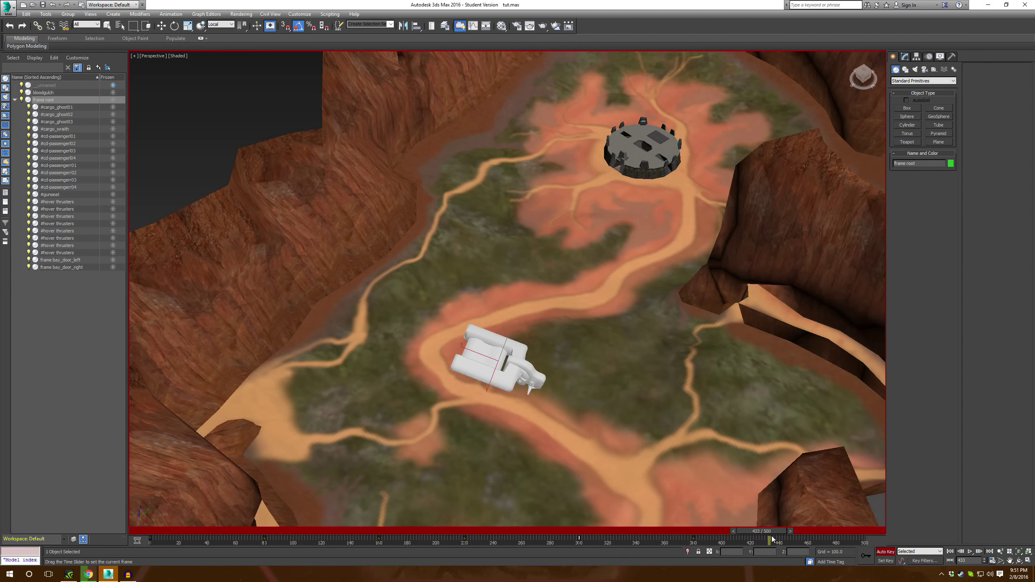
pyautogui.moveTo(807, 537); pyautogui.dragTo(809, 537)
pyautogui.moveTo(493, 368); pyautogui.dragTo(535, 409, button='middle')
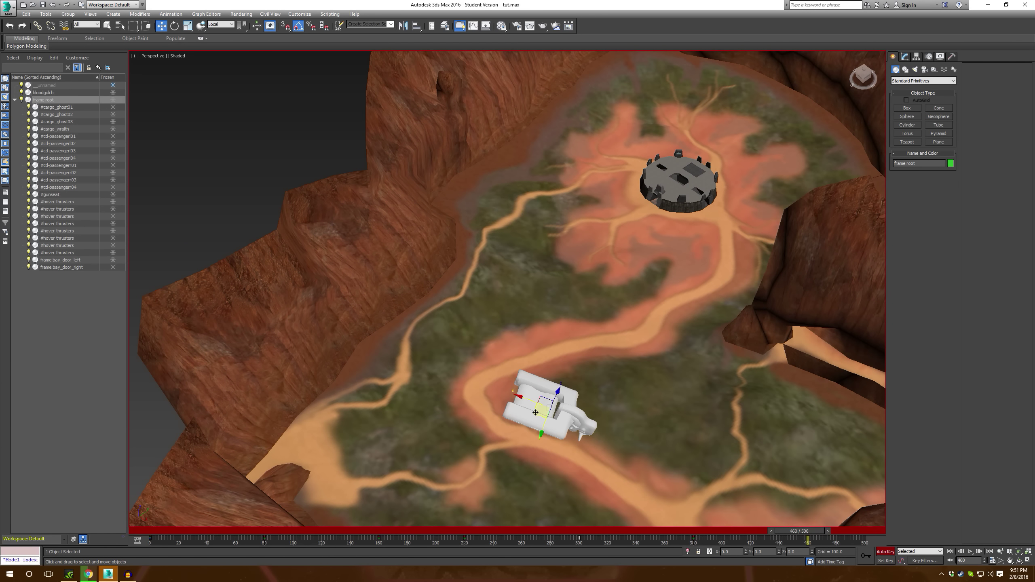
pyautogui.moveTo(536, 410); pyautogui.dragTo(98, 271)
pyautogui.moveTo(166, 324); pyautogui.dragTo(326, 353, button='middle')
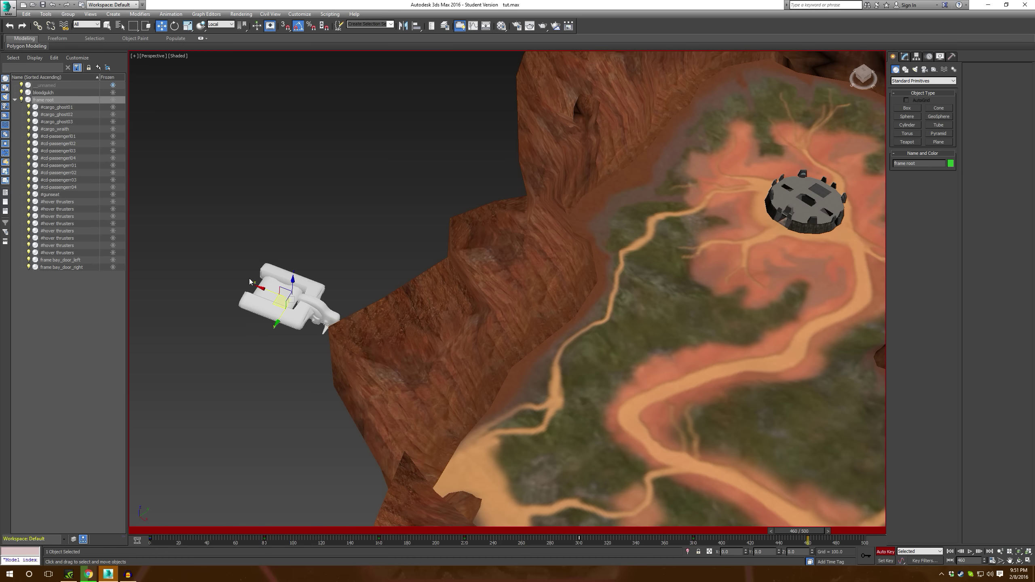
pyautogui.keyDown('alt'); pyautogui.moveTo(288, 309); pyautogui.dragTo(293, 275, button='middle'); pyautogui.keyUp('alt')
pyautogui.moveTo(295, 275); pyautogui.dragTo(298, 248)
pyautogui.press('e')
pyautogui.press('w')
# Step: At frame 500, move the dropship farther away from the canyon along its departure path
pyautogui.moveTo(812, 532); pyautogui.dragTo(869, 532)
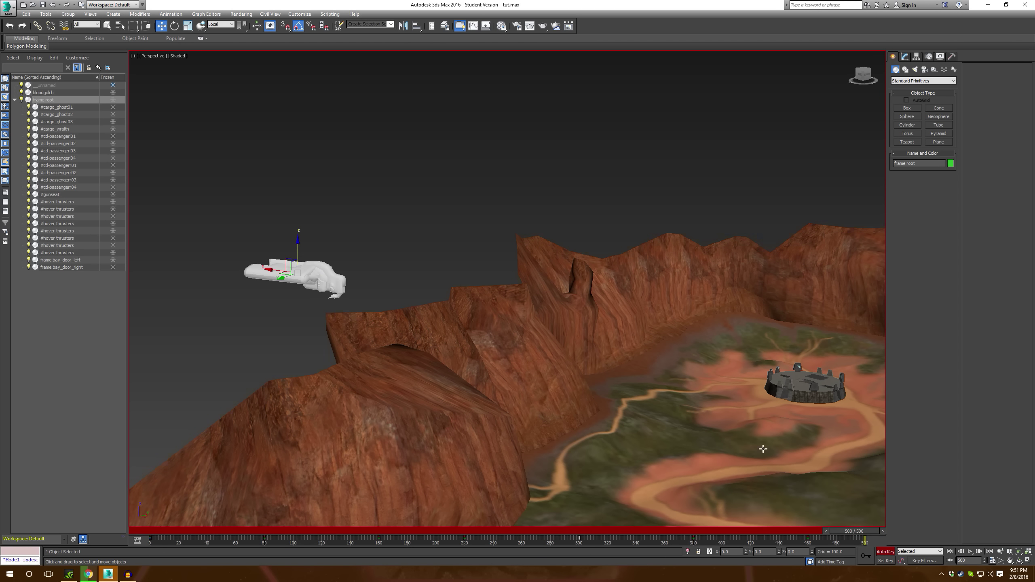
pyautogui.keyDown('alt'); pyautogui.moveTo(469, 323); pyautogui.dragTo(467, 357, button='middle'); pyautogui.keyUp('alt')
pyautogui.moveTo(289, 283); pyautogui.dragTo(213, 304)
pyautogui.keyDown('alt'); pyautogui.moveTo(276, 431); pyautogui.dragTo(246, 340, button='middle'); pyautogui.keyUp('alt')
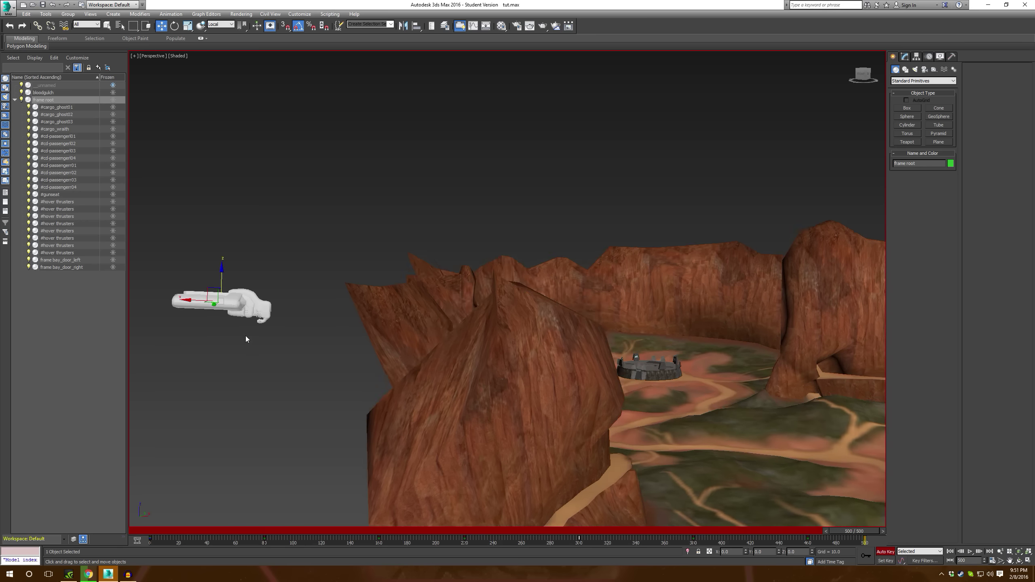
pyautogui.moveTo(188, 302); pyautogui.dragTo(176, 302)
# Step: Play back the animation to review the dropship's approach, landing and departure
pyautogui.moveTo(734, 407); pyautogui.dragTo(574, 385, button='middle')
pyautogui.scroll(-3, 583, 395)
pyautogui.click(971, 551)
pyautogui.scroll(2, 574, 385)
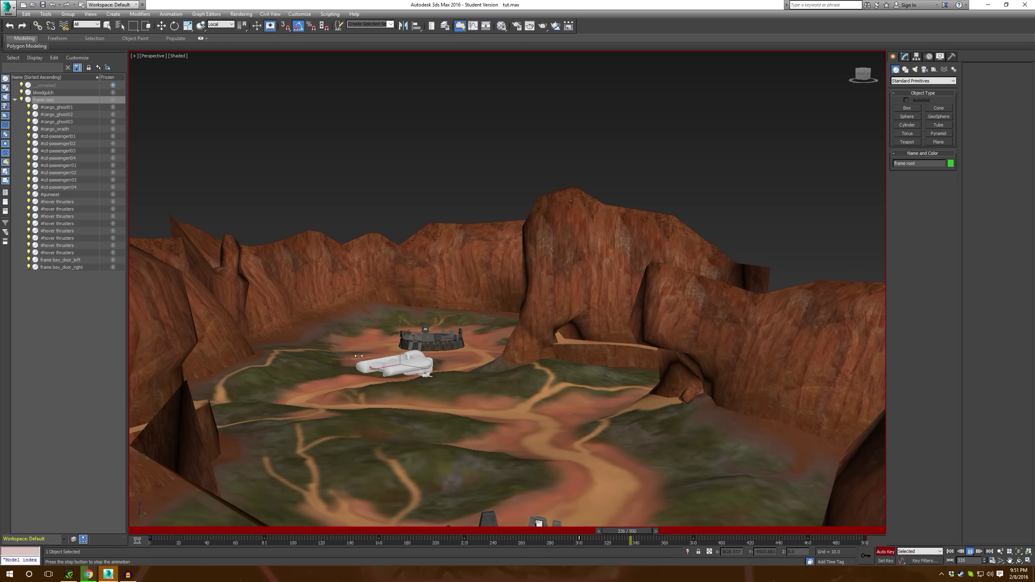
pyautogui.scroll(-2, 392, 357)
pyautogui.moveTo(412, 367); pyautogui.dragTo(853, 510, button='middle')
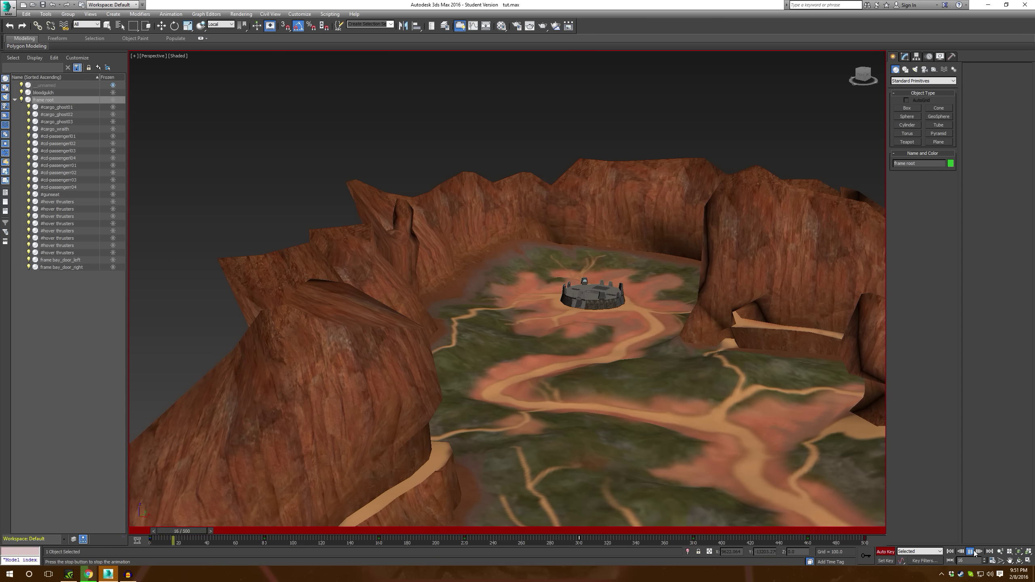
# Step: Extend the timeline by setting the animation's end time to 600
pyautogui.click(999, 563)
pyautogui.write('6')
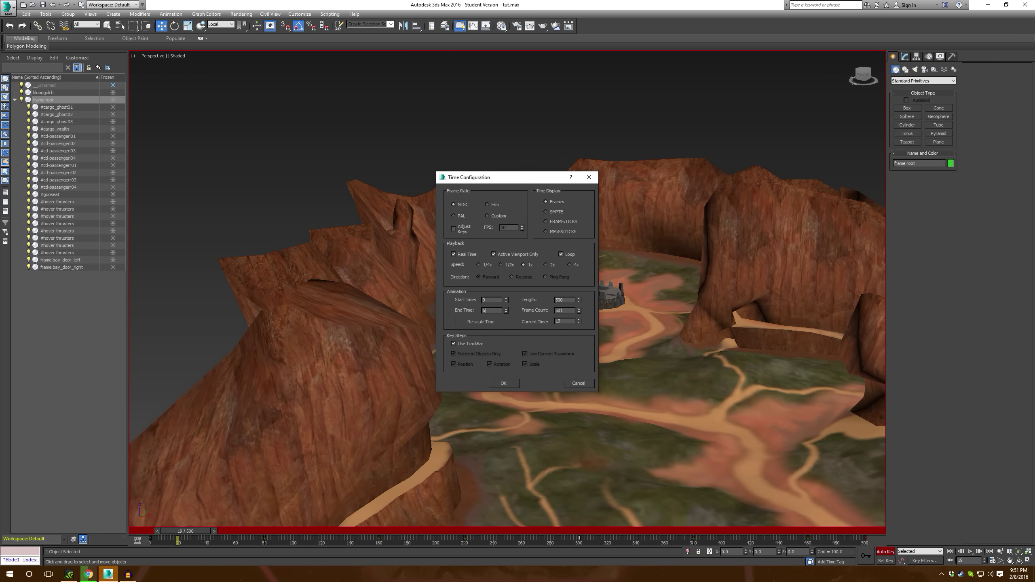
pyautogui.write('00')
pyautogui.click(504, 383)
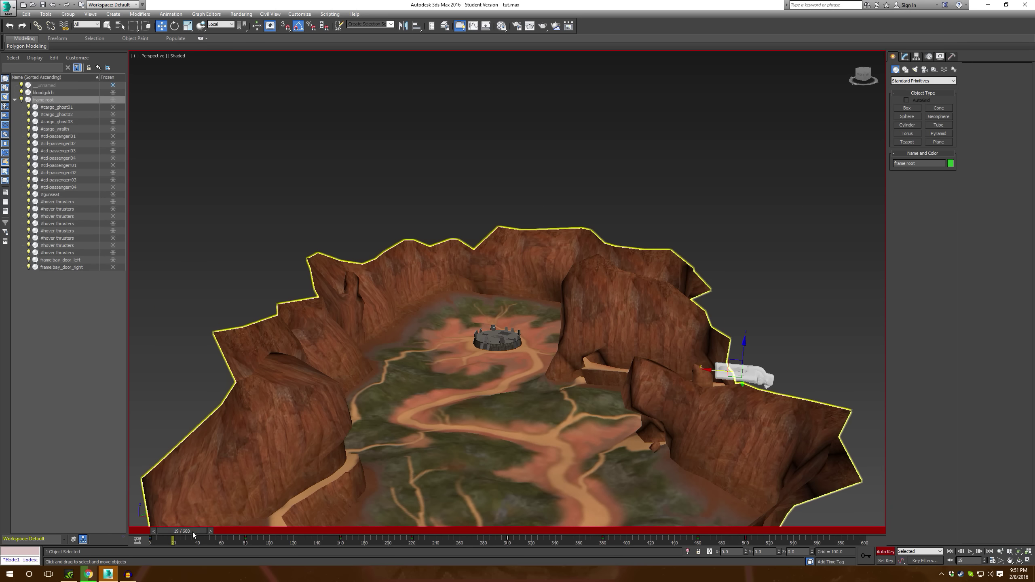
# Step: At frame 160, lower the dropship vertically toward the canyon floor
pyautogui.moveTo(194, 535); pyautogui.dragTo(340, 534)
pyautogui.click(372, 532)
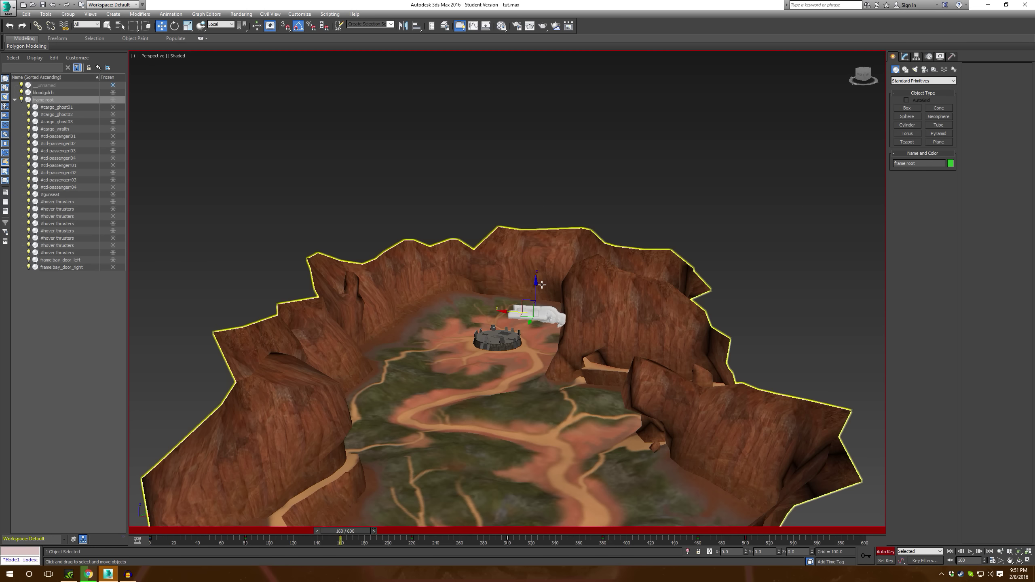
pyautogui.moveTo(541, 285); pyautogui.dragTo(541, 316)
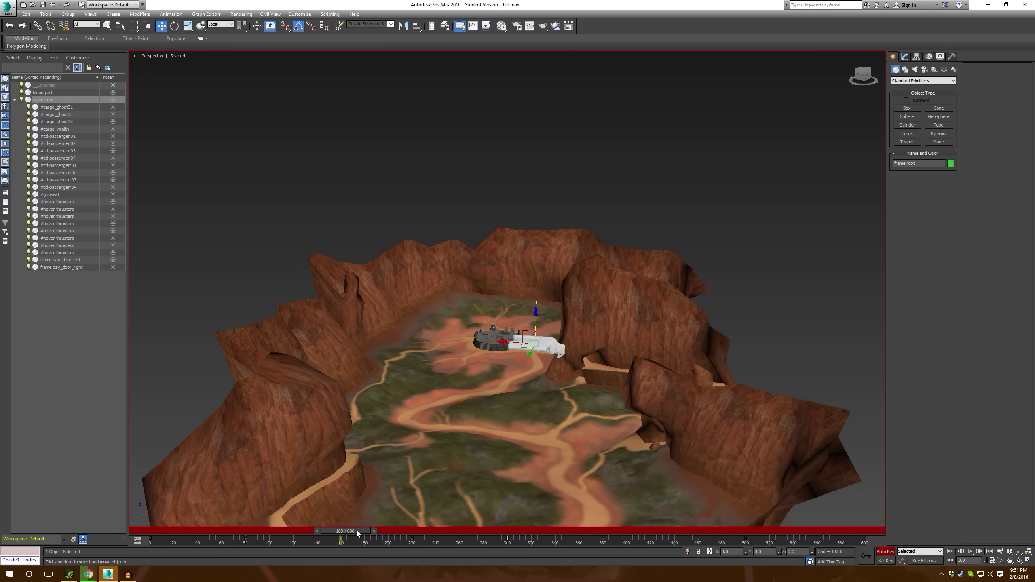
# Step: Scrub through the timeline from several view angles to examine the dropship's descent, landed wait and takeoff
pyautogui.moveTo(357, 534); pyautogui.dragTo(297, 536)
pyautogui.keyDown('alt'); pyautogui.moveTo(355, 497); pyautogui.dragTo(416, 461, button='middle'); pyautogui.keyUp('alt')
pyautogui.moveTo(288, 532); pyautogui.dragTo(381, 533)
pyautogui.keyDown('alt'); pyautogui.moveTo(444, 492); pyautogui.dragTo(404, 498, button='middle'); pyautogui.keyUp('alt')
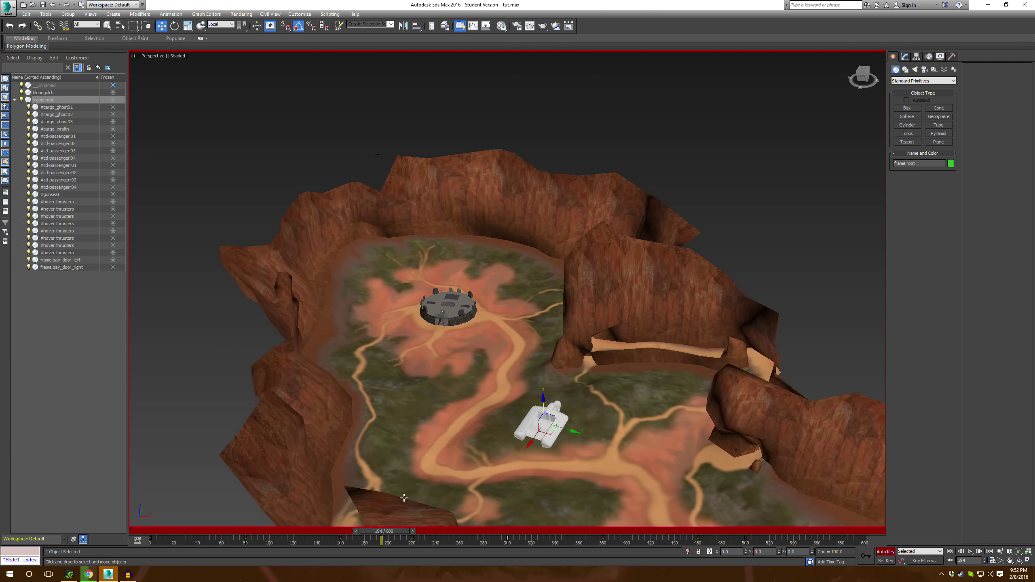
pyautogui.moveTo(404, 533); pyautogui.dragTo(441, 532)
pyautogui.scroll(5, 510, 416)
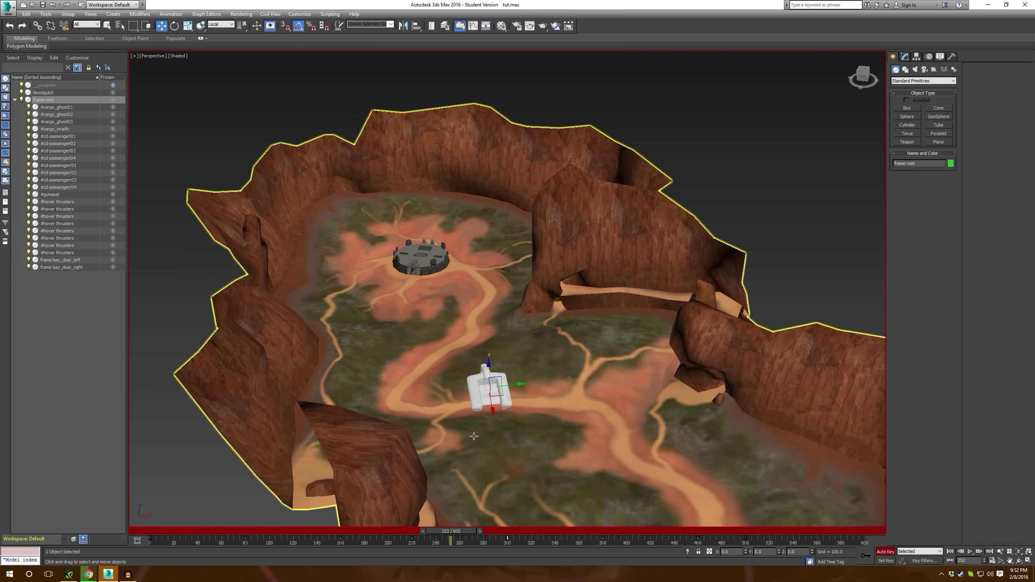
pyautogui.press('e')
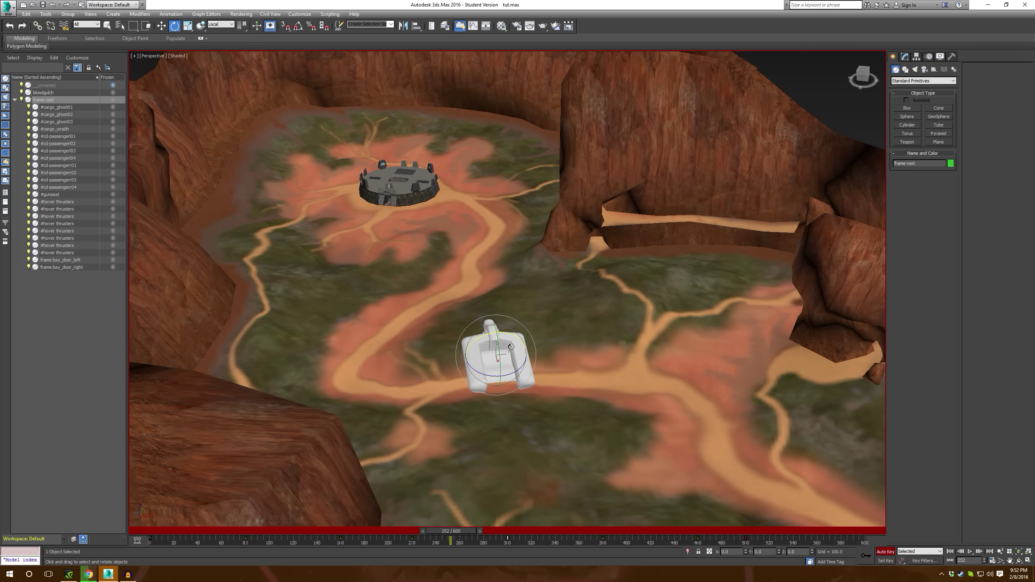
pyautogui.moveTo(443, 532); pyautogui.dragTo(427, 532)
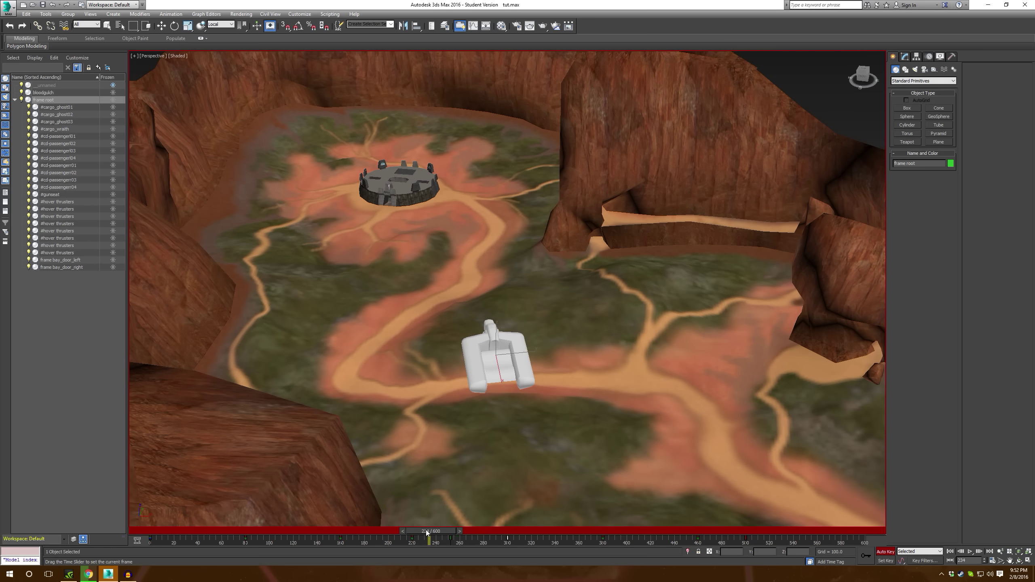
pyautogui.moveTo(509, 531); pyautogui.dragTo(685, 531)
pyautogui.scroll(-5, 623, 469)
# Step: Shift the dropship's takeoff keys to later frames to lengthen its landed wait, and scrub back to check the timing
pyautogui.moveTo(778, 539); pyautogui.dragTo(602, 550)
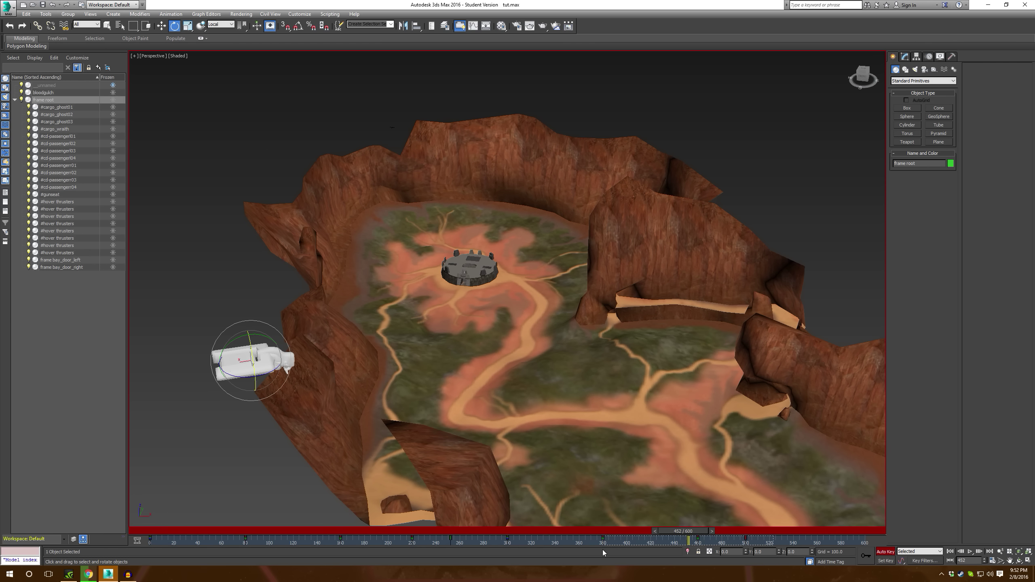
pyautogui.moveTo(698, 541); pyautogui.dragTo(833, 540)
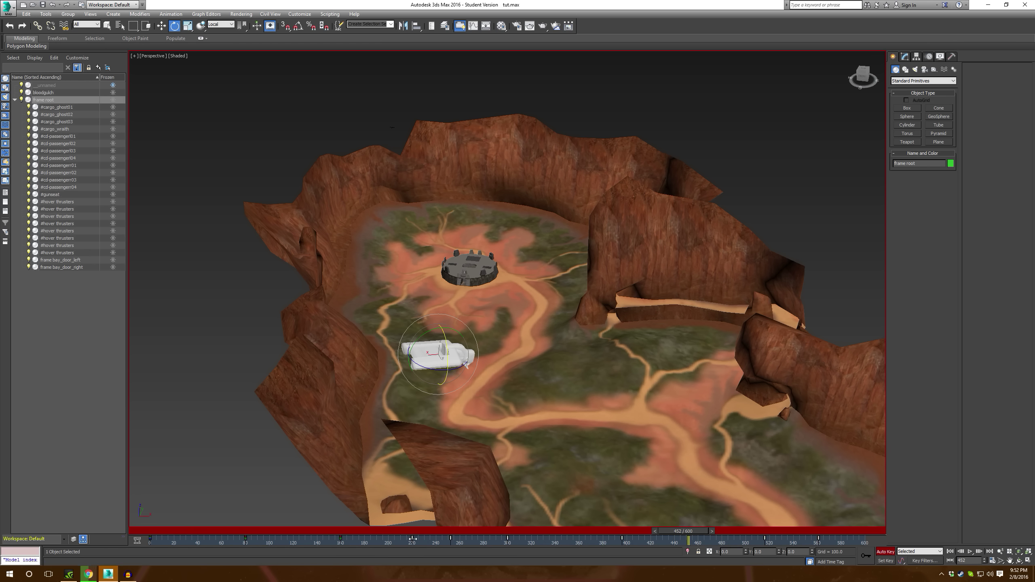
pyautogui.moveTo(413, 539); pyautogui.dragTo(460, 539)
pyautogui.moveTo(670, 532); pyautogui.dragTo(454, 536)
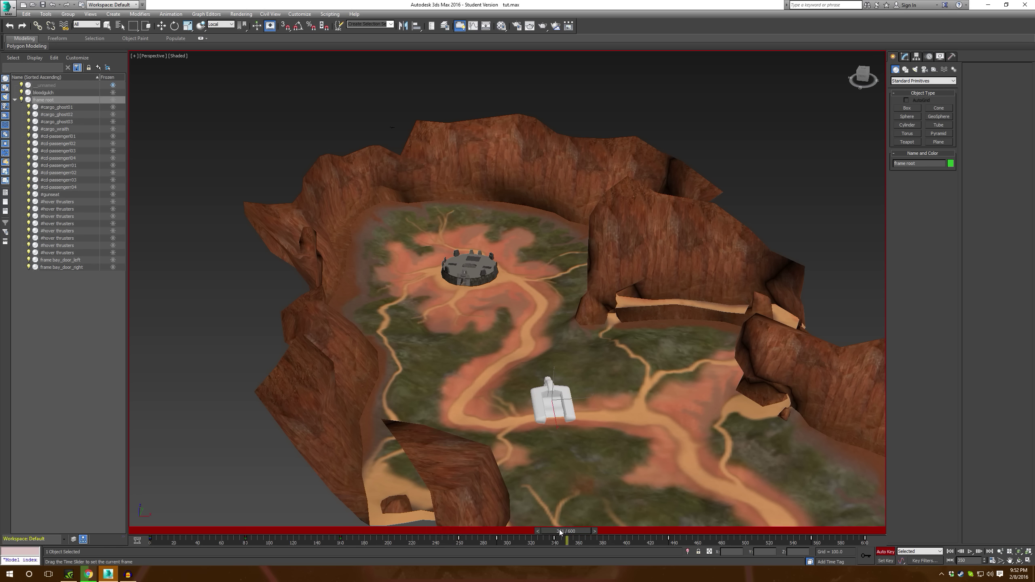
# Step: Select the left bay door, bring it into close view and go to frame 240
pyautogui.moveTo(583, 531); pyautogui.dragTo(415, 510)
pyautogui.press('e')
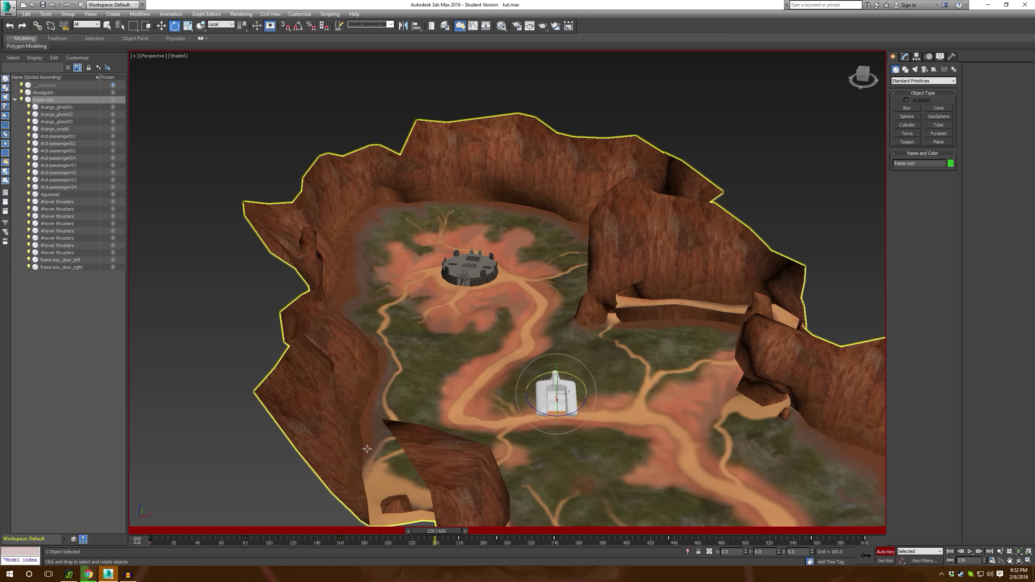
pyautogui.click(60, 262)
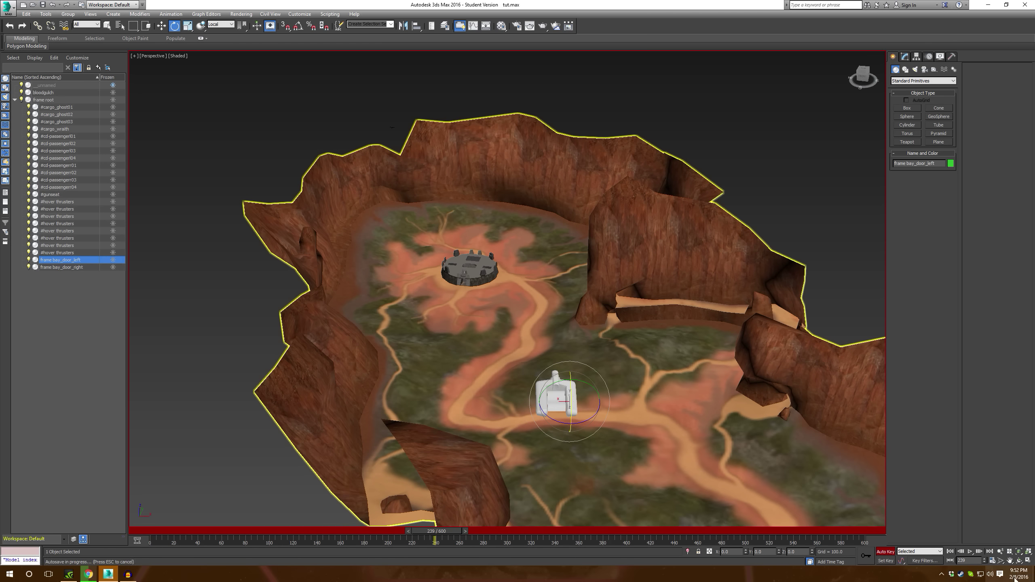
pyautogui.click(1020, 552)
pyautogui.scroll(-5, 525, 419)
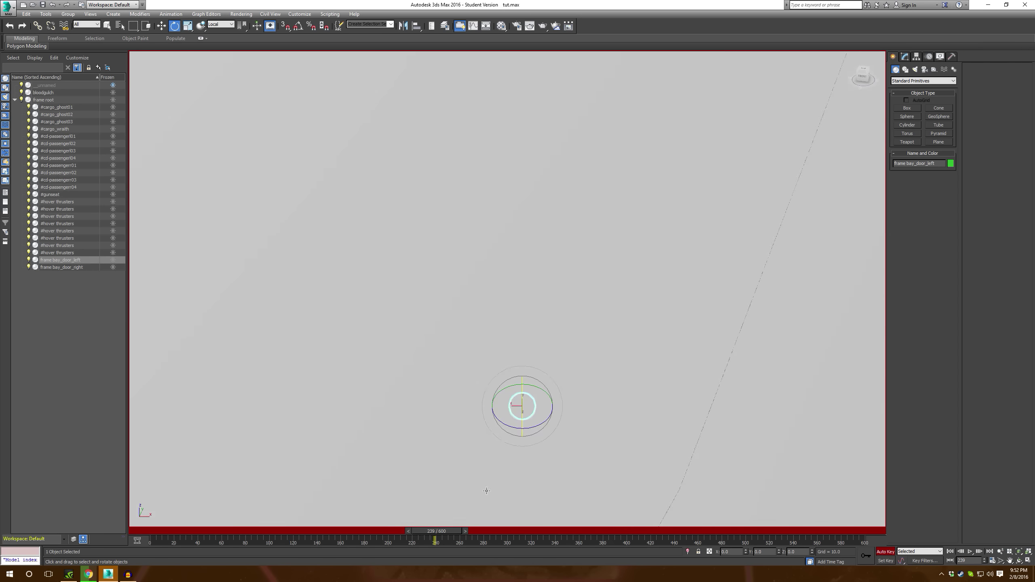
pyautogui.scroll(-5, 476, 487)
pyautogui.moveTo(469, 495)
pyautogui.keyDown('alt'); pyautogui.mouseDown(button='middle')
pyautogui.moveTo(433, 453)
pyautogui.moveTo(440, 437)
pyautogui.moveTo(448, 530)
pyautogui.mouseUp(button='middle'); pyautogui.keyUp('alt')
pyautogui.moveTo(448, 532)
pyautogui.mouseDown()
pyautogui.moveTo(401, 534)
pyautogui.moveTo(442, 538)
pyautogui.mouseUp()
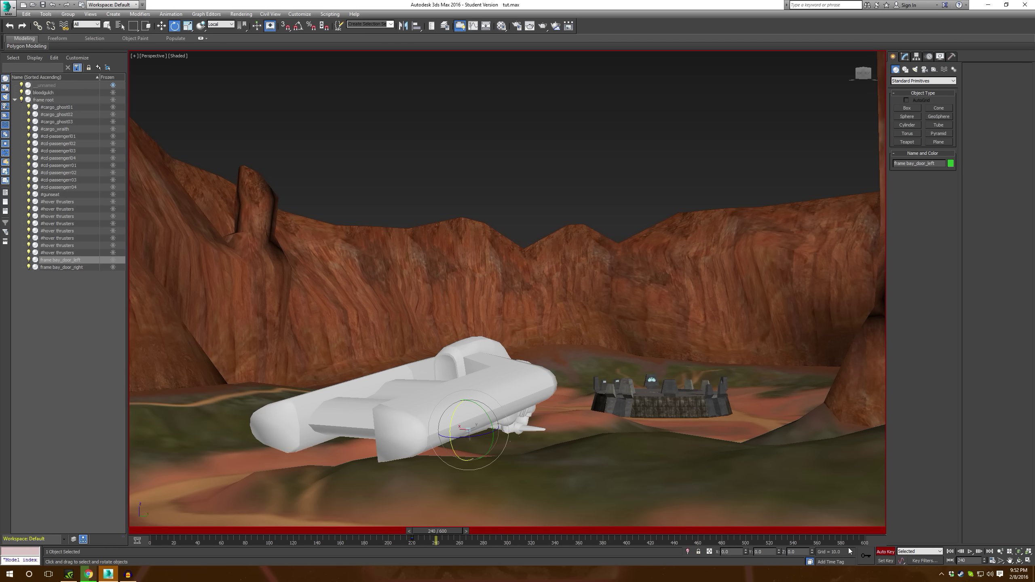
# Step: Key the left bay door closed at frame 200 and swing it open with a rotation at frame 240
pyautogui.keyDown('alt'); pyautogui.moveTo(420, 403); pyautogui.dragTo(478, 472, button='middle'); pyautogui.keyUp('alt')
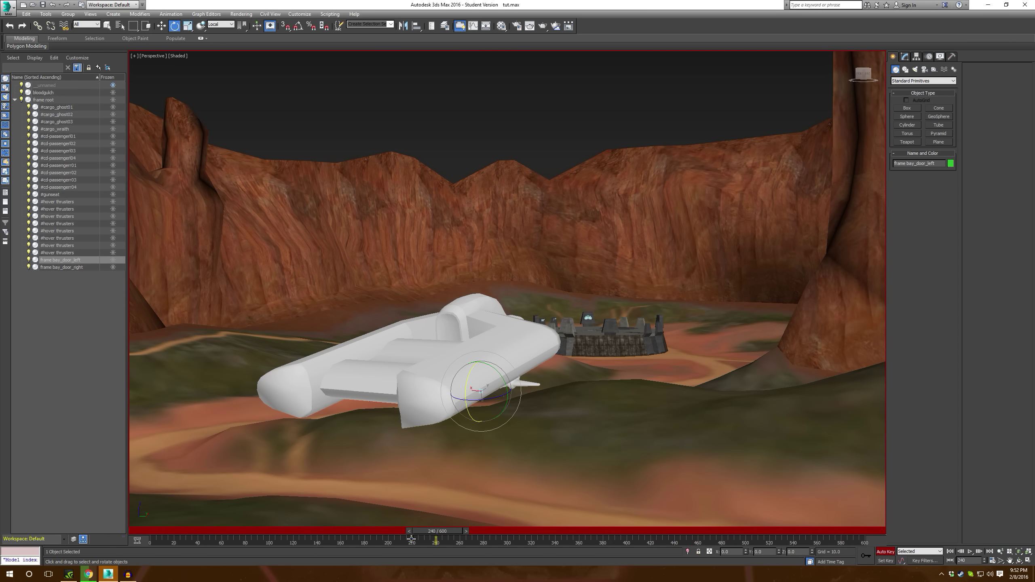
pyautogui.moveTo(411, 539); pyautogui.dragTo(392, 546)
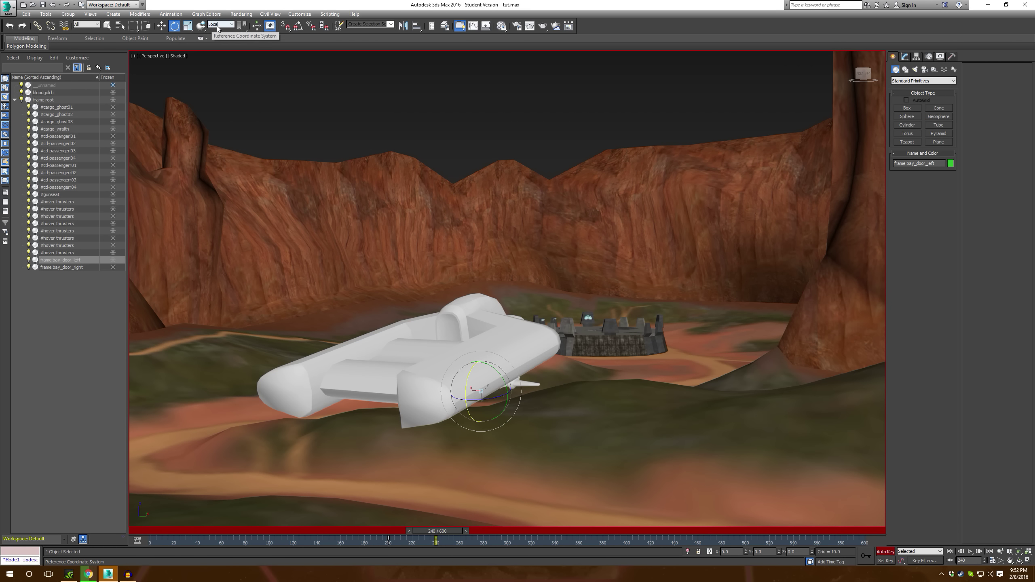
pyautogui.moveTo(495, 373); pyautogui.dragTo(510, 404)
pyautogui.hotkey('ctrl', 'z')
# Step: Select the right bay door, key it closed at frame 200 and rotate it open at frame 240
pyautogui.click(77, 267)
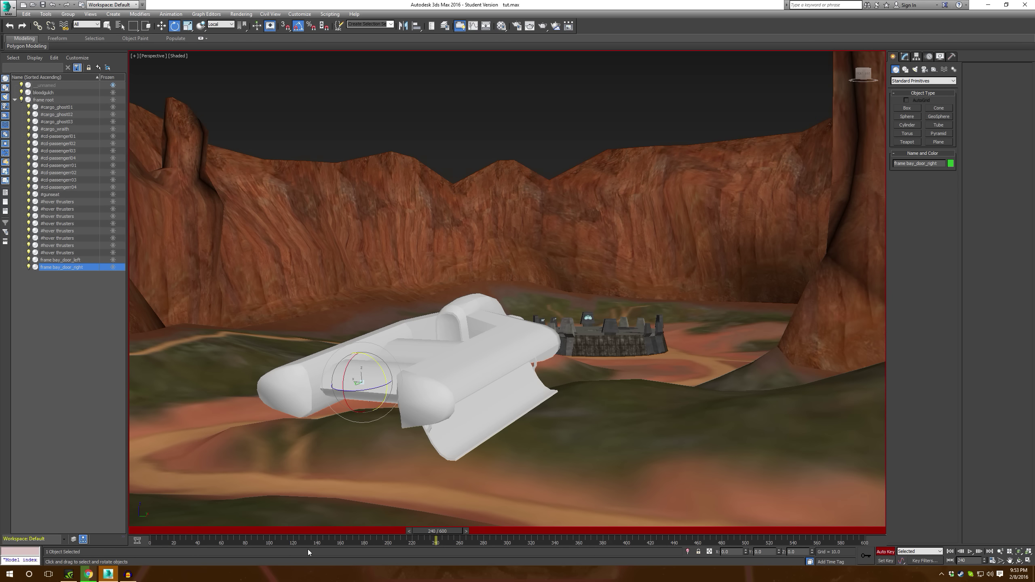
pyautogui.moveTo(448, 536)
pyautogui.mouseDown()
pyautogui.moveTo(400, 541)
pyautogui.moveTo(444, 537)
pyautogui.mouseUp()
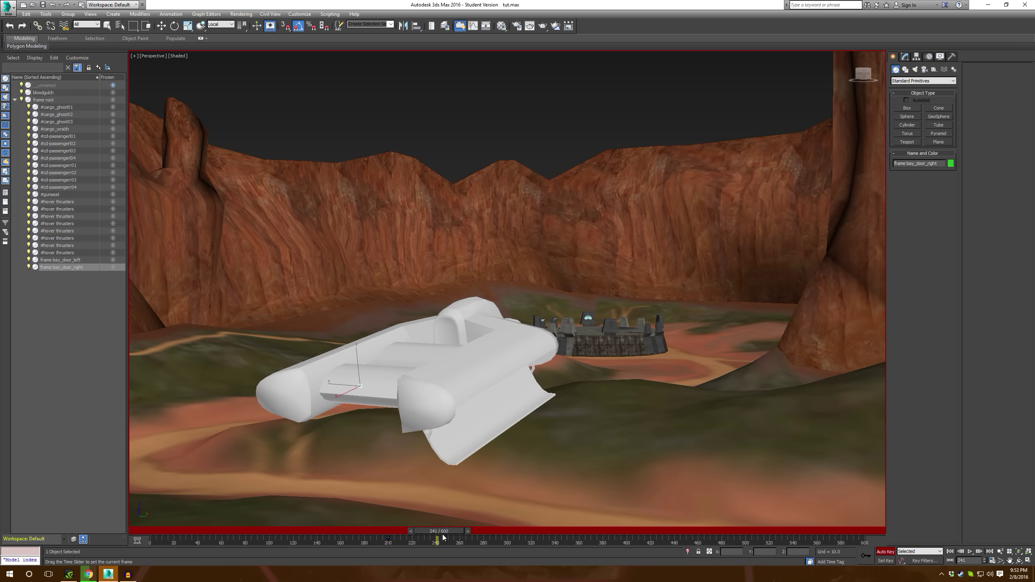
pyautogui.press('e')
pyautogui.keyDown('alt'); pyautogui.moveTo(328, 384); pyautogui.dragTo(355, 374, button='middle'); pyautogui.keyUp('alt')
pyautogui.moveTo(379, 358); pyautogui.dragTo(357, 335)
# Step: Copy the right bay door's open key from frame 240 to 340 and its closed key from frame 200 to 380
pyautogui.moveTo(441, 534); pyautogui.dragTo(548, 533)
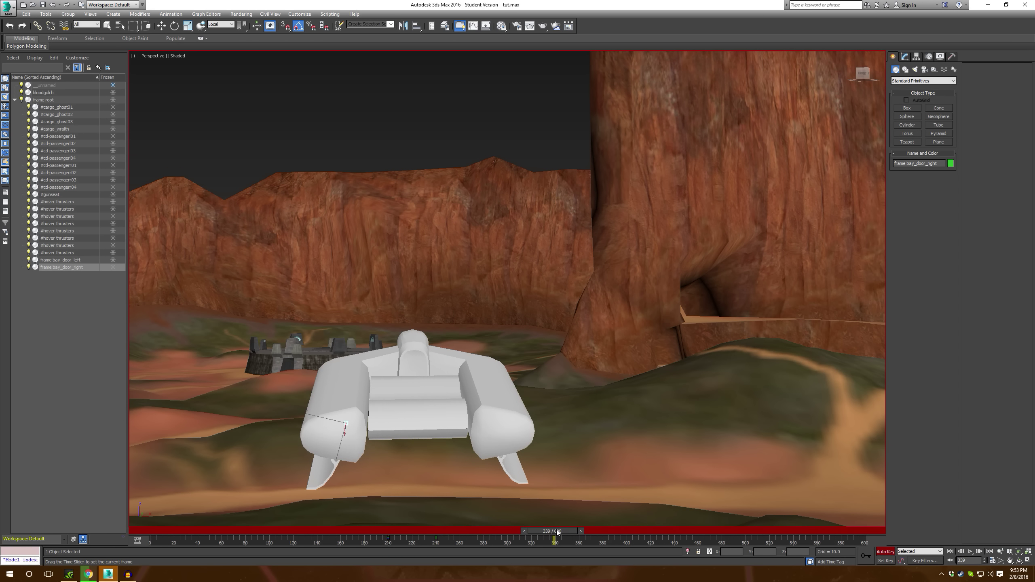
pyautogui.press('e')
pyautogui.keyDown('shift'); pyautogui.moveTo(436, 538); pyautogui.dragTo(558, 539); pyautogui.keyUp('shift')
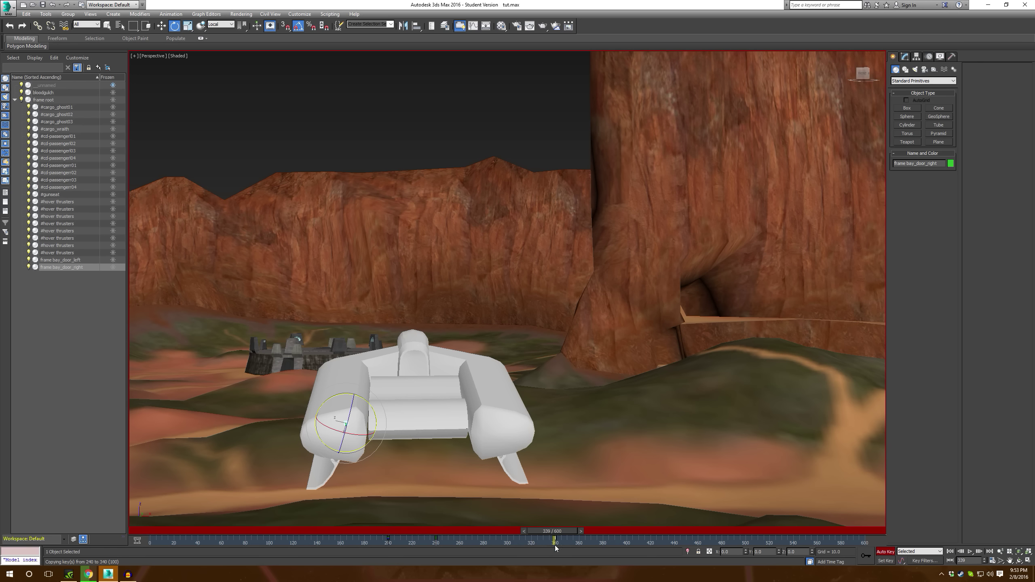
pyautogui.keyDown('shift'); pyautogui.moveTo(390, 540); pyautogui.dragTo(603, 551); pyautogui.keyUp('shift')
# Step: Copy the left bay door's open key to frame 340 and its closed key to frame 380
pyautogui.click(75, 260)
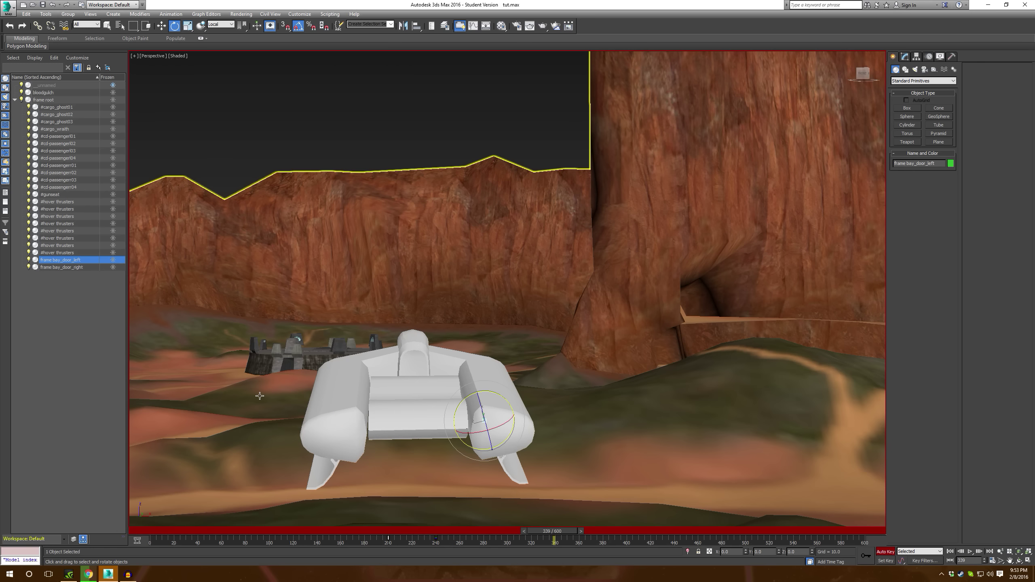
pyautogui.moveTo(435, 539)
pyautogui.keyDown('shift'); pyautogui.mouseDown()
pyautogui.moveTo(559, 551)
pyautogui.moveTo(454, 551)
pyautogui.mouseUp(); pyautogui.keyUp('shift')
pyautogui.keyDown('shift'); pyautogui.moveTo(605, 551); pyautogui.dragTo(341, 532); pyautogui.keyUp('shift')
# Step: Play back the full animation to review the flight and bay door motion, then stop playback
pyautogui.click(969, 552)
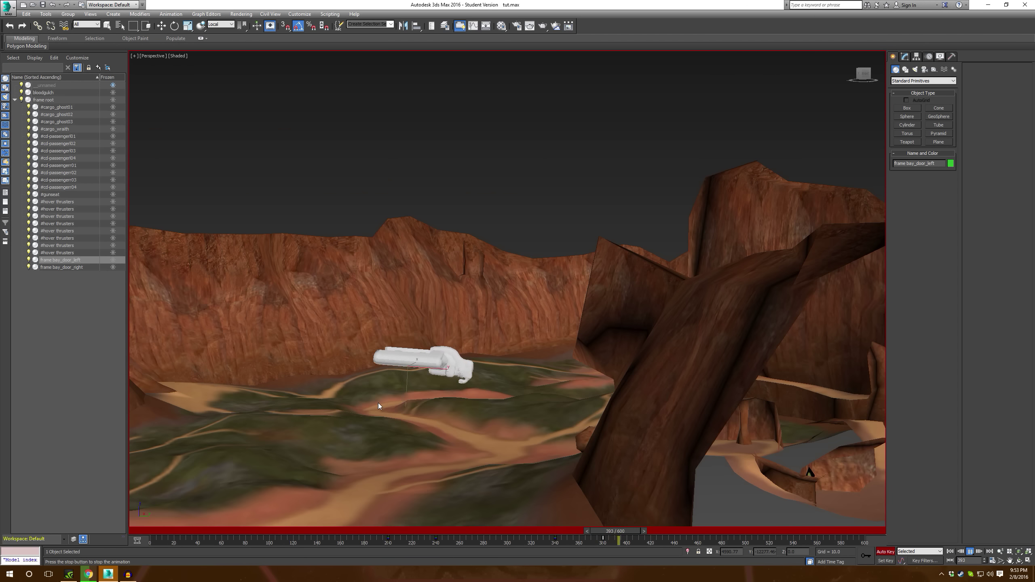
pyautogui.keyDown('alt'); pyautogui.moveTo(465, 361); pyautogui.dragTo(469, 375, button='middle'); pyautogui.keyUp('alt')
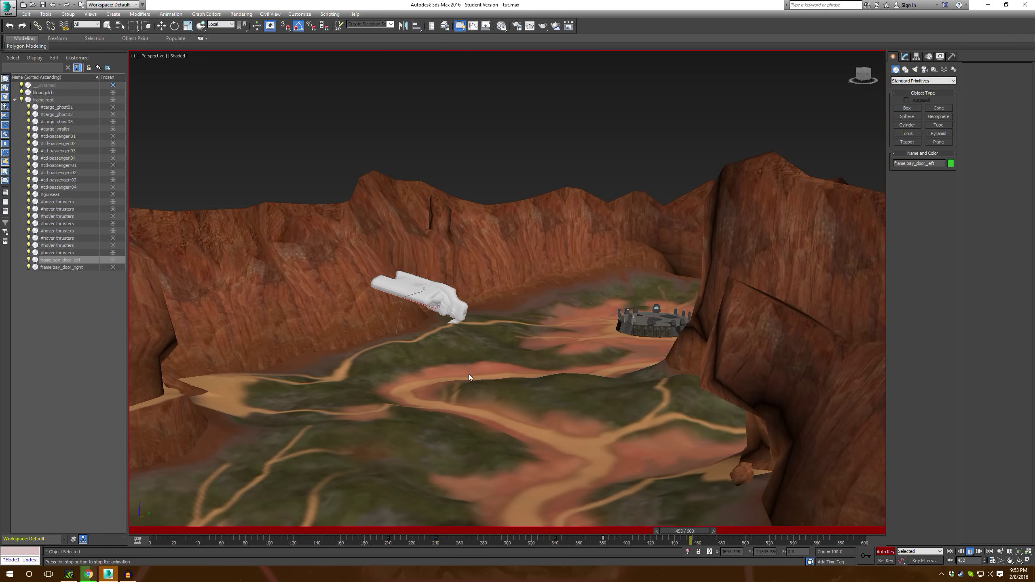
pyautogui.scroll(-3, 469, 375)
pyautogui.keyDown('alt'); pyautogui.moveTo(456, 413); pyautogui.dragTo(492, 419, button='middle'); pyautogui.keyUp('alt')
pyautogui.press('Escape')
# Step: Select the bloodgulch terrain and hide it
pyautogui.click(547, 371)
pyautogui.rightClick(547, 371)
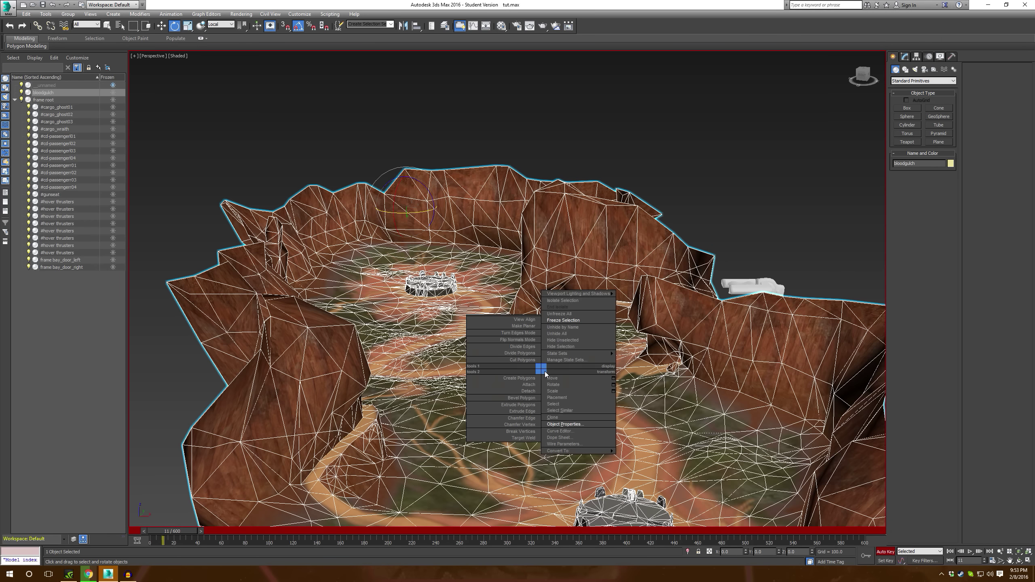
pyautogui.click(562, 347)
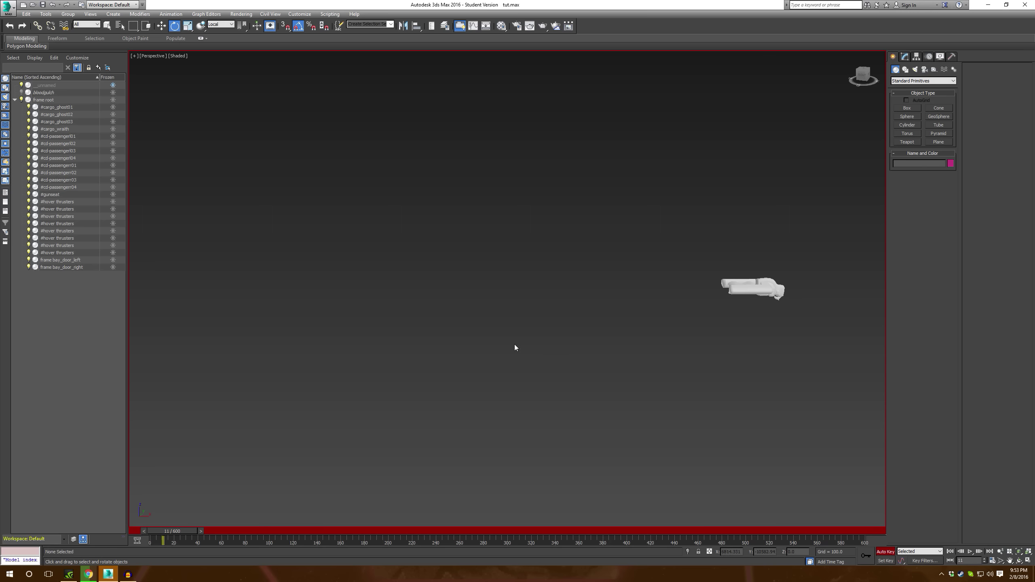
# Step: Select the __unnamed dropship mesh, centre it in the view, and clear the selection
pyautogui.moveTo(840, 349); pyautogui.dragTo(510, 103)
pyautogui.click(390, 109)
pyautogui.click(108, 26)
pyautogui.click(57, 85)
pyautogui.press('z')
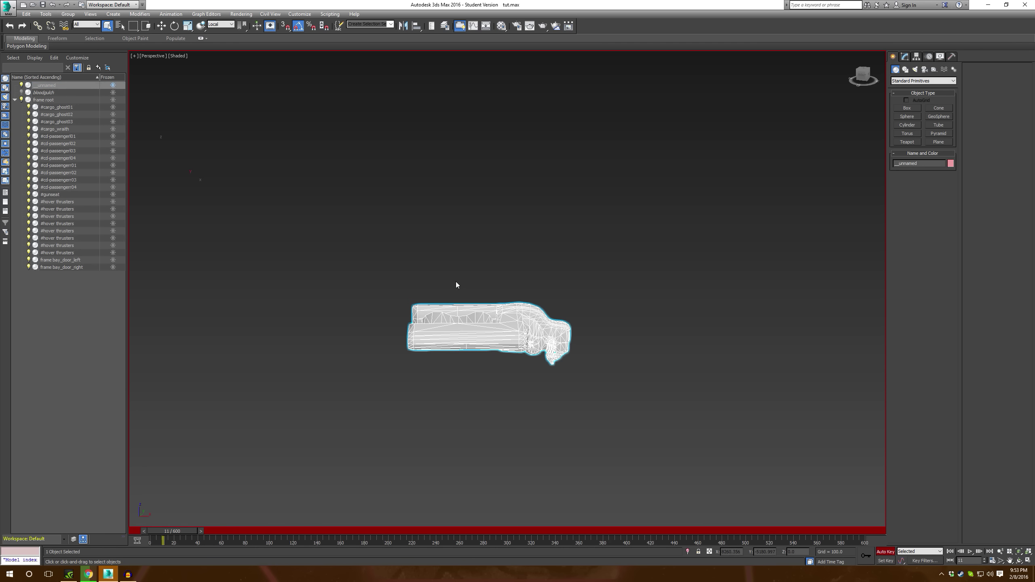
pyautogui.click(191, 275)
pyautogui.scroll(-5, 188, 276)
pyautogui.moveTo(299, 267); pyautogui.dragTo(535, 264, button='middle')
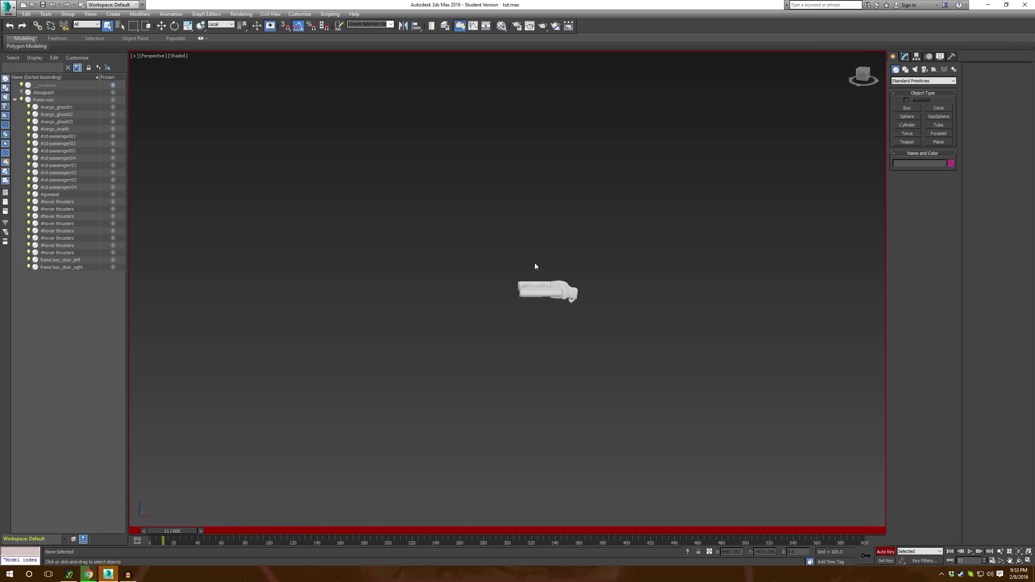
# Step: Run the cad_animationExporter_compact script and start exporting the animation to a file
pyautogui.click(300, 14)
pyautogui.moveTo(330, 14)
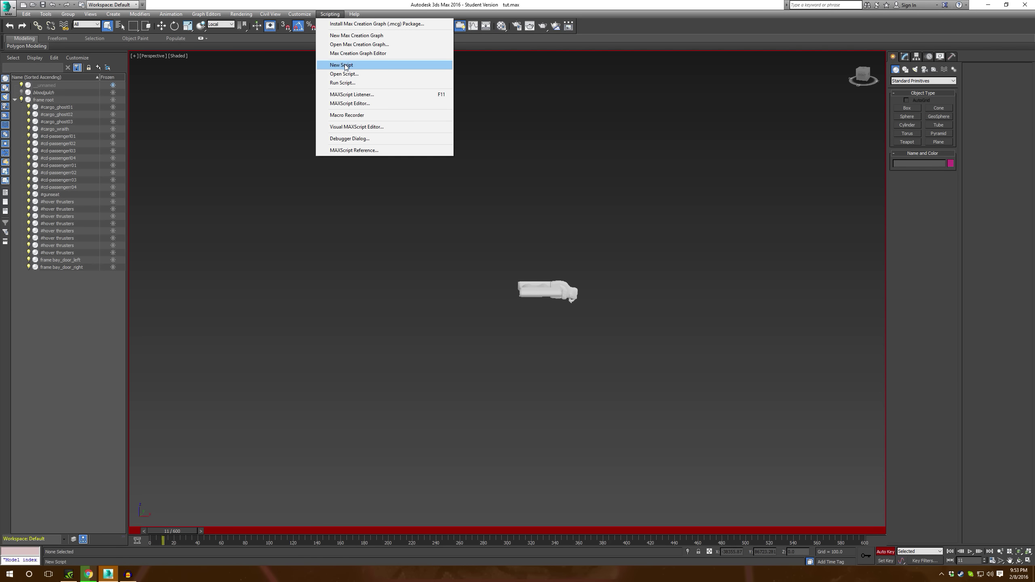
pyautogui.click(349, 83)
pyautogui.scroll(-5, 132, 171)
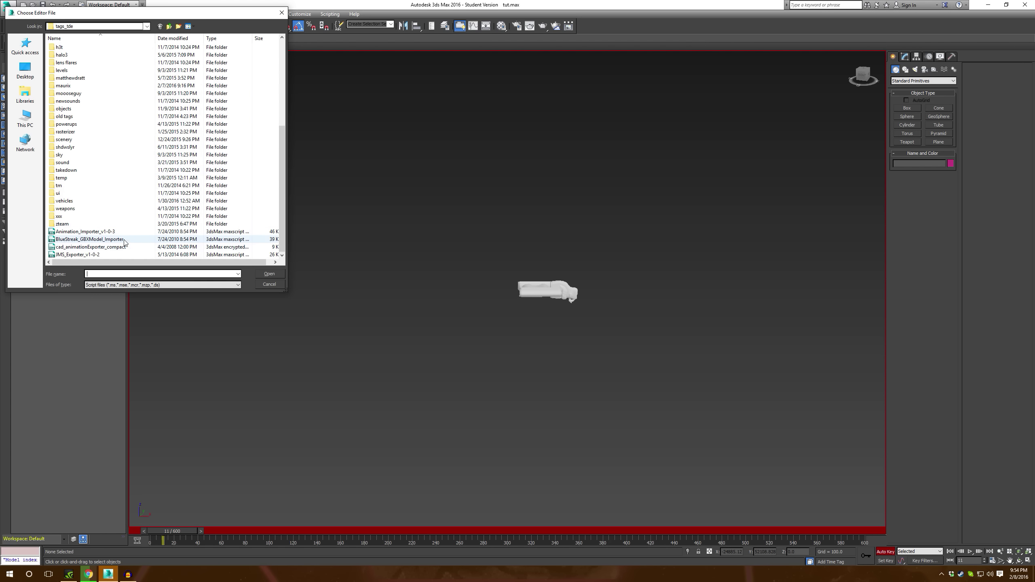
pyautogui.doubleClick(118, 247)
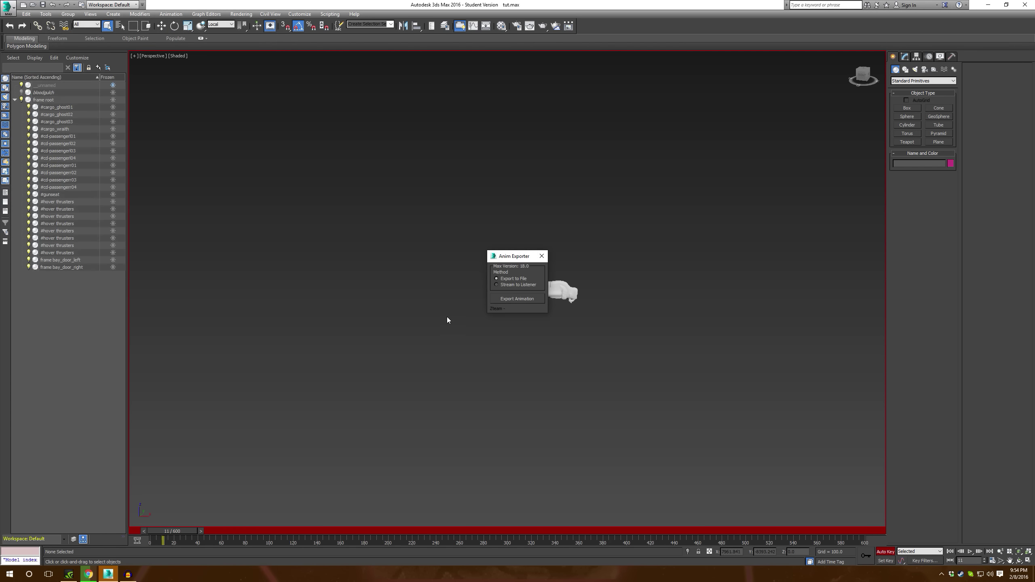
pyautogui.click(525, 299)
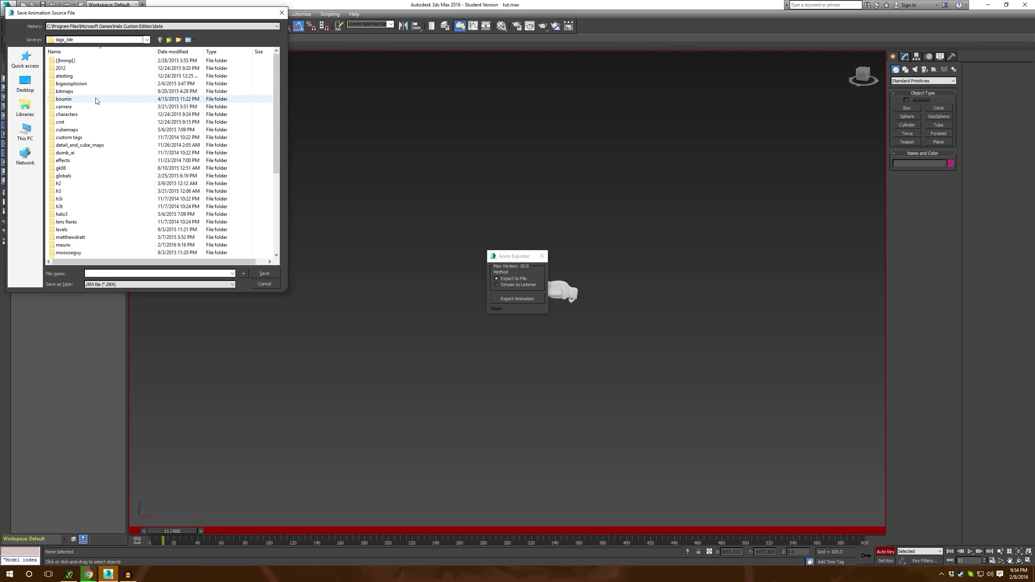
# Step: Browse to the levels\test\bloodgulch folder within Halo Custom Edition as the export location
pyautogui.click(169, 39)
pyautogui.doubleClick(118, 68)
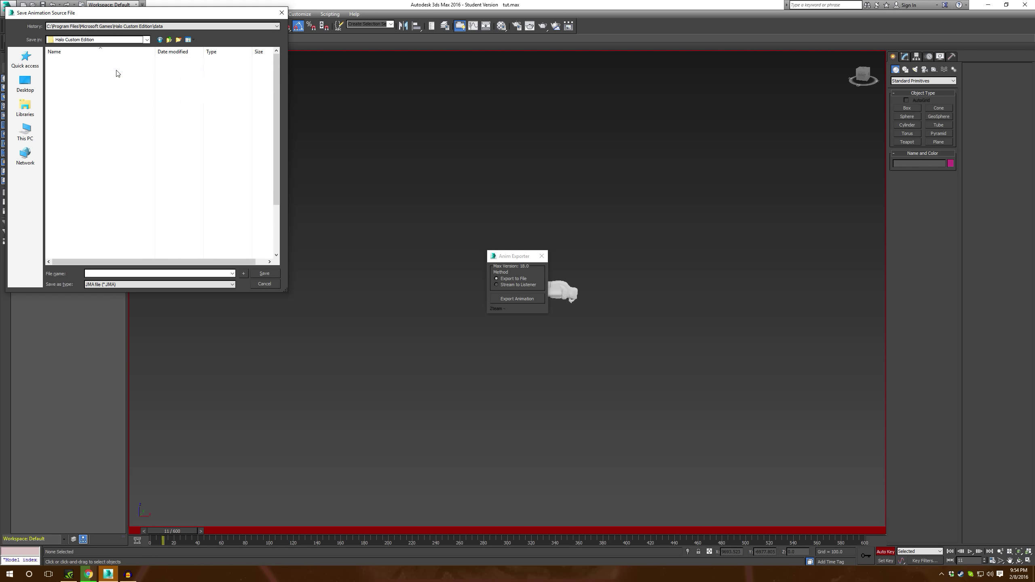
pyautogui.doubleClick(89, 121)
pyautogui.doubleClick(111, 81)
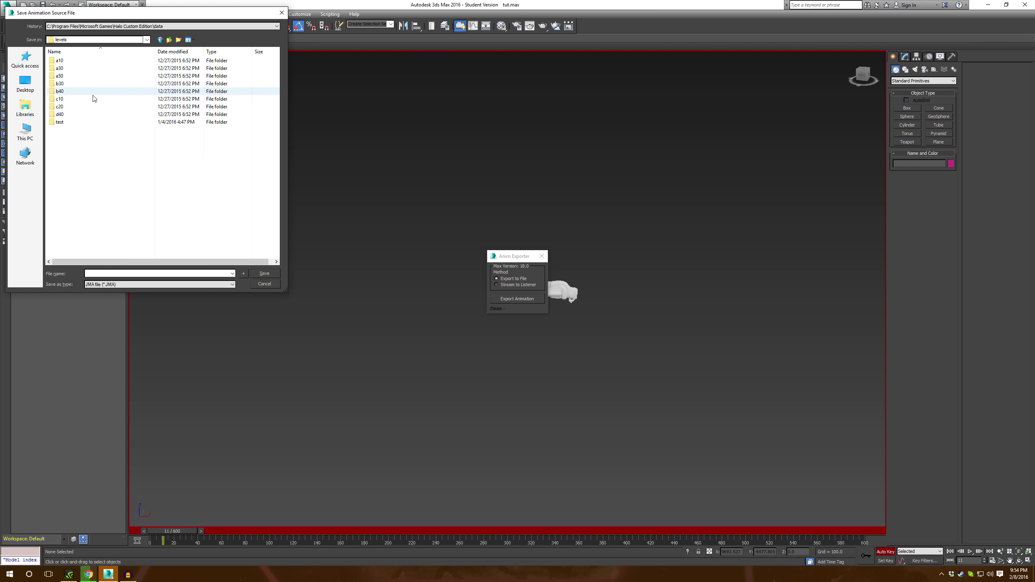
pyautogui.doubleClick(79, 121)
pyautogui.doubleClick(74, 68)
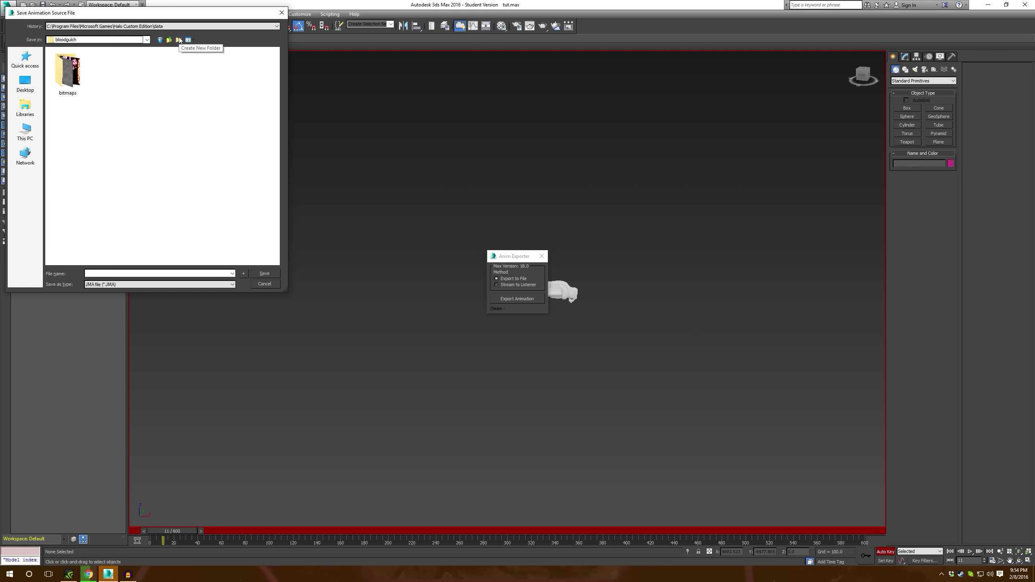
# Step: Create a c_dropship folder in bloodgulch with an animations folder inside it, and open that subfolder
pyautogui.click(179, 39)
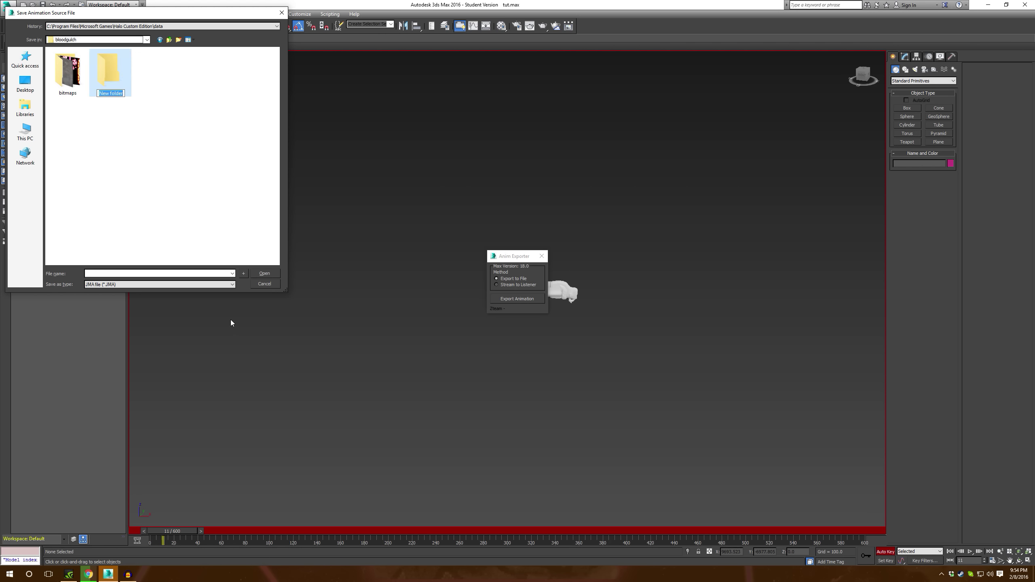
pyautogui.write('dropship')
pyautogui.press('Return')
pyautogui.press('Return')
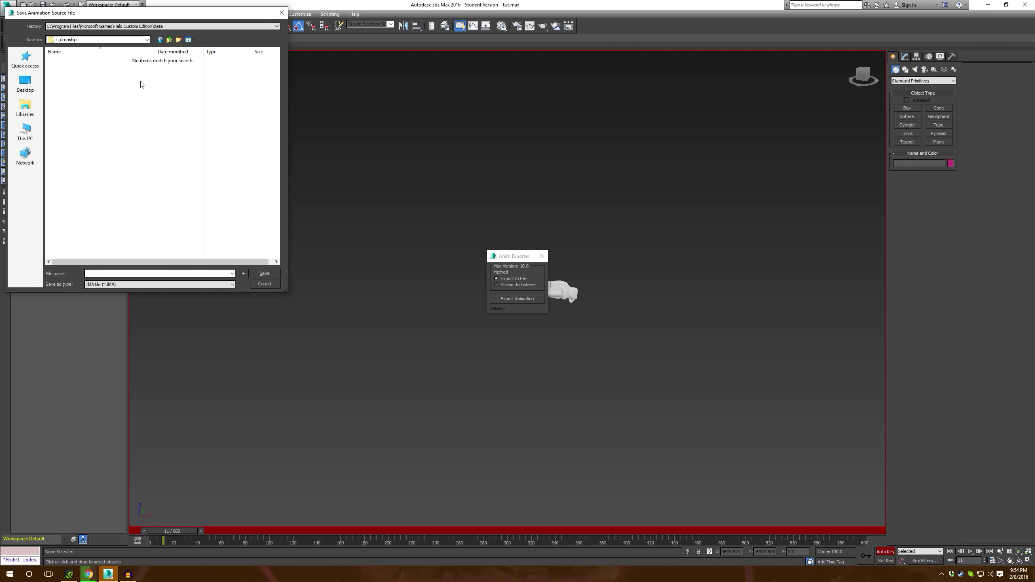
pyautogui.click(179, 41)
pyautogui.write('animations')
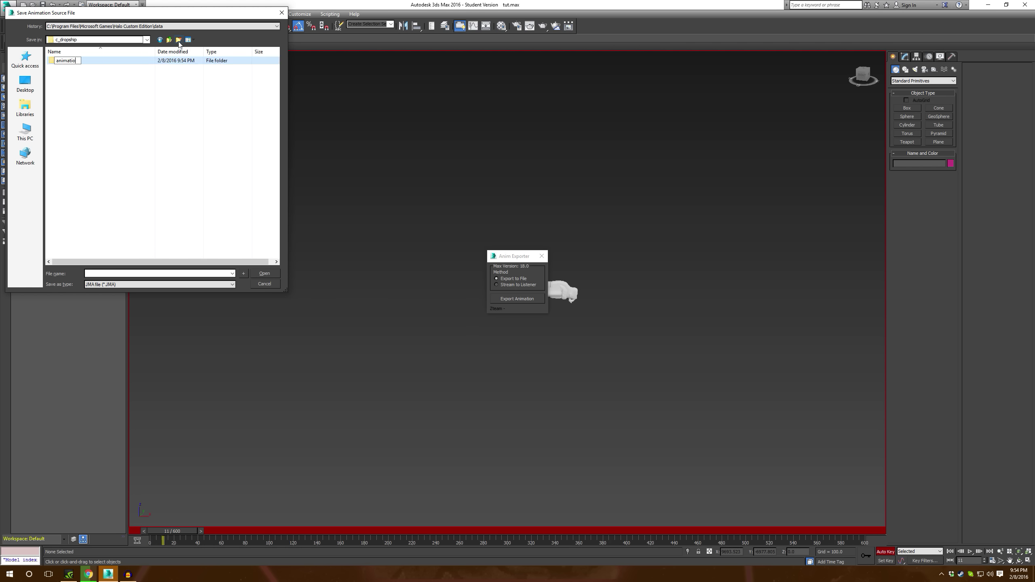
pyautogui.press('Return')
pyautogui.press('Return')
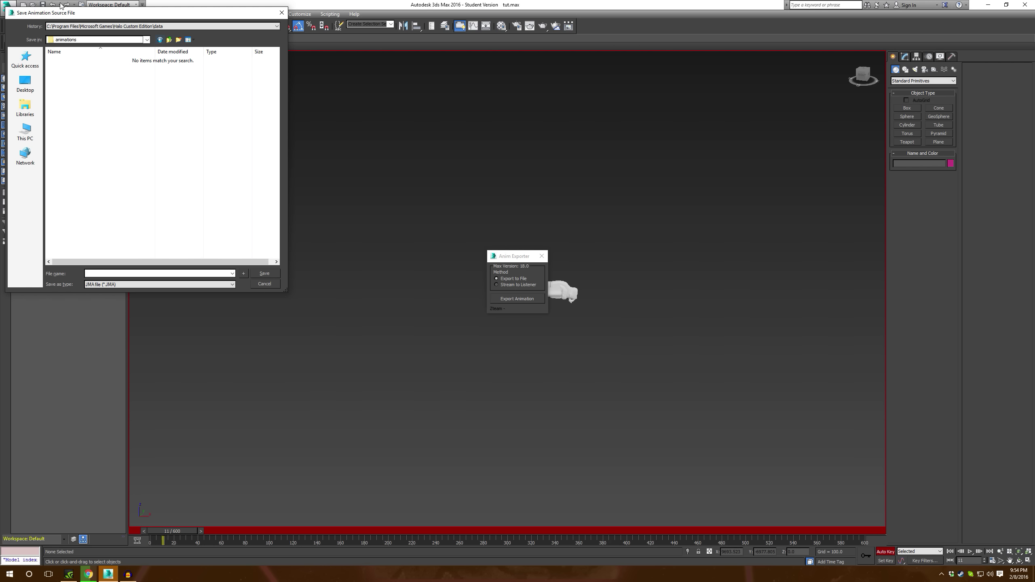
# Step: Save the animation in the JMW file format under the name 1
pyautogui.click(122, 284)
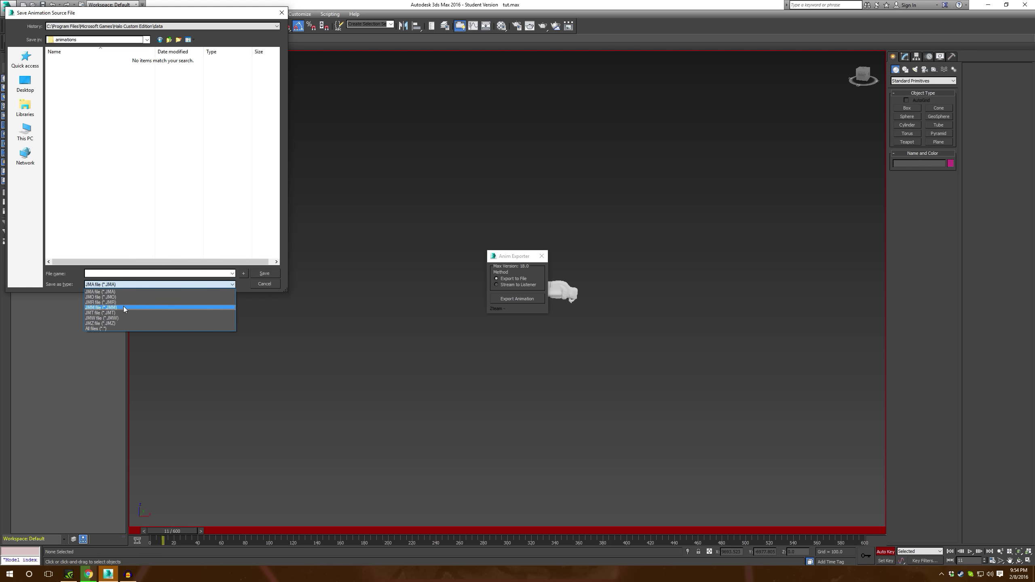
pyautogui.click(123, 317)
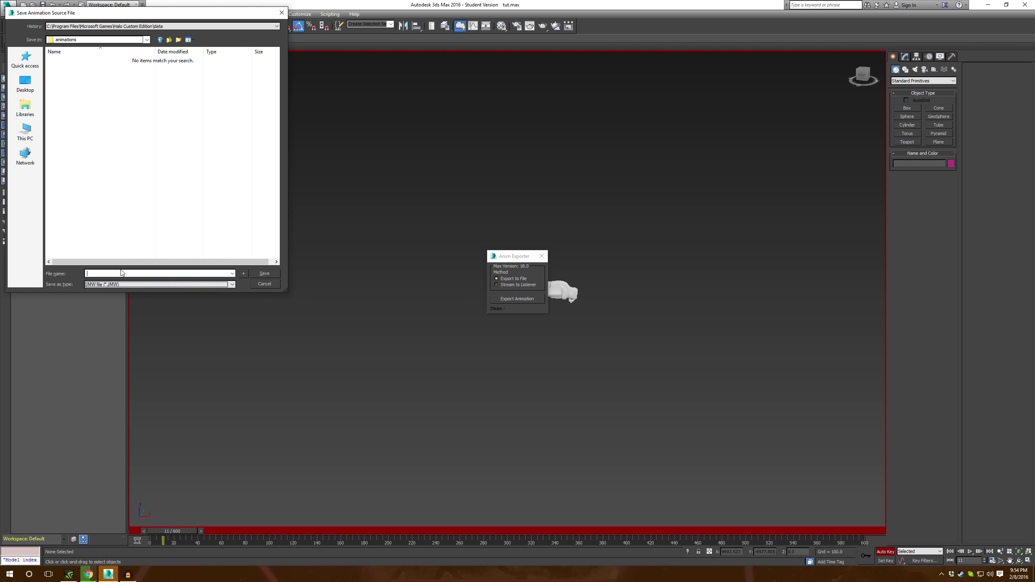
pyautogui.click(157, 273)
pyautogui.press('Return')
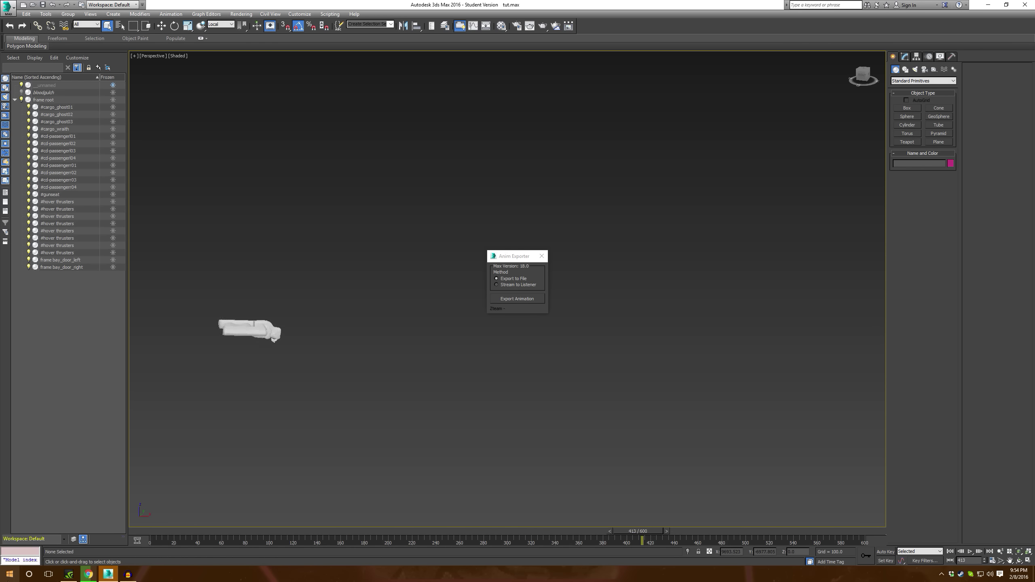
# Step: Open the acmd command prompt and compile the animations with os_tool animations levels\test\bloodgulch\c_dropship
pyautogui.click(9, 575)
pyautogui.click(352, 473)
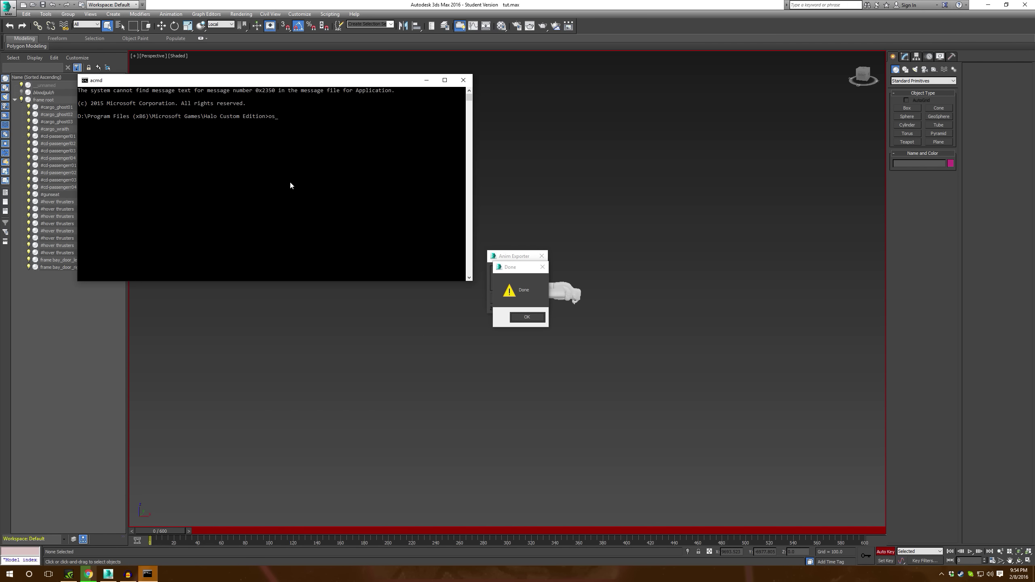
pyautogui.write('os_tool animations levels\\test\\bloodgulch\\c_dropship')
pyautogui.press('Return')
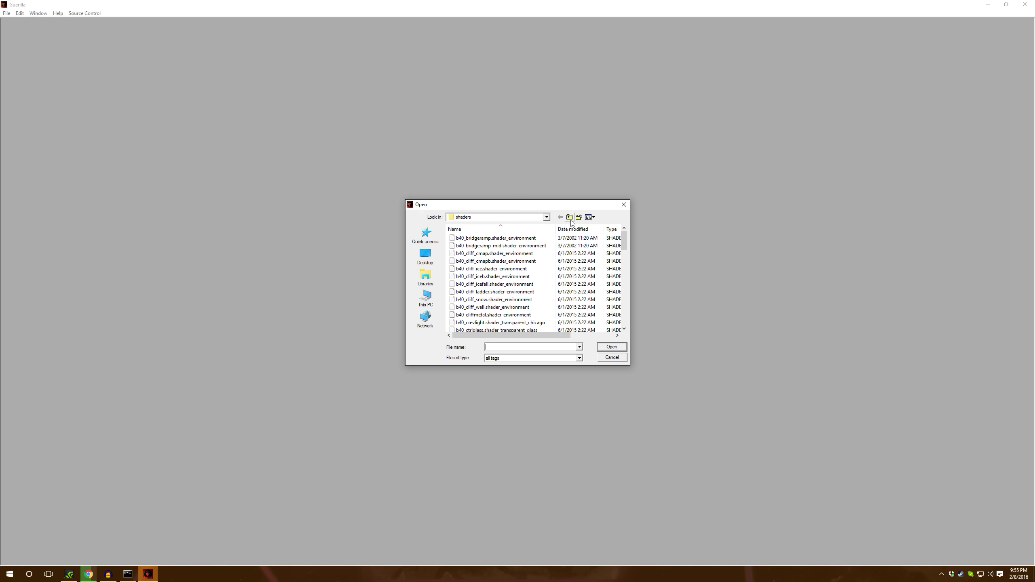
# Step: Open c_dropship.model_animations from levels\test\bloodgulch\c_dropship in Guerilla and go to its Animations block
pyautogui.click(570, 218)
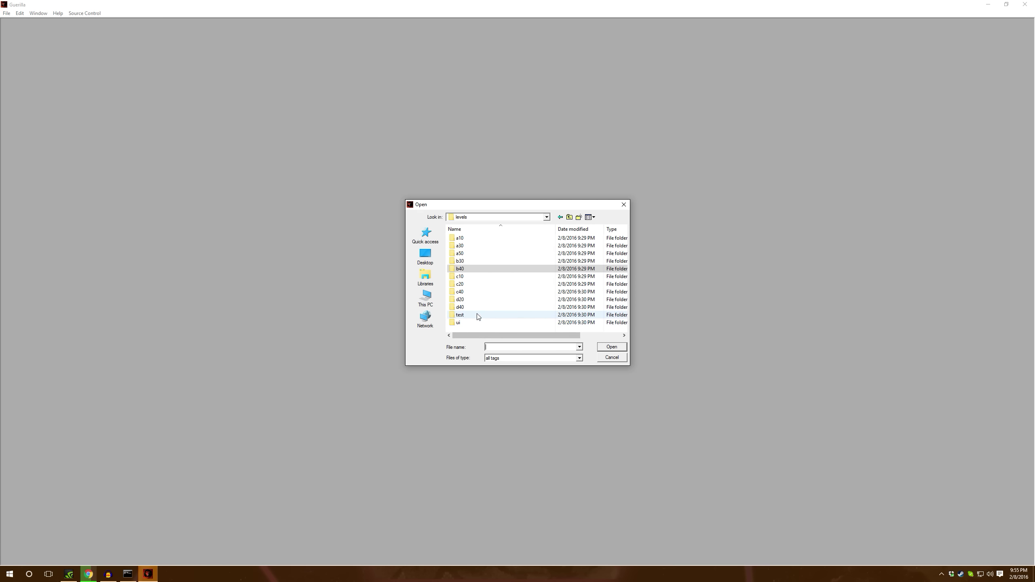
pyautogui.doubleClick(460, 314)
pyautogui.doubleClick(462, 247)
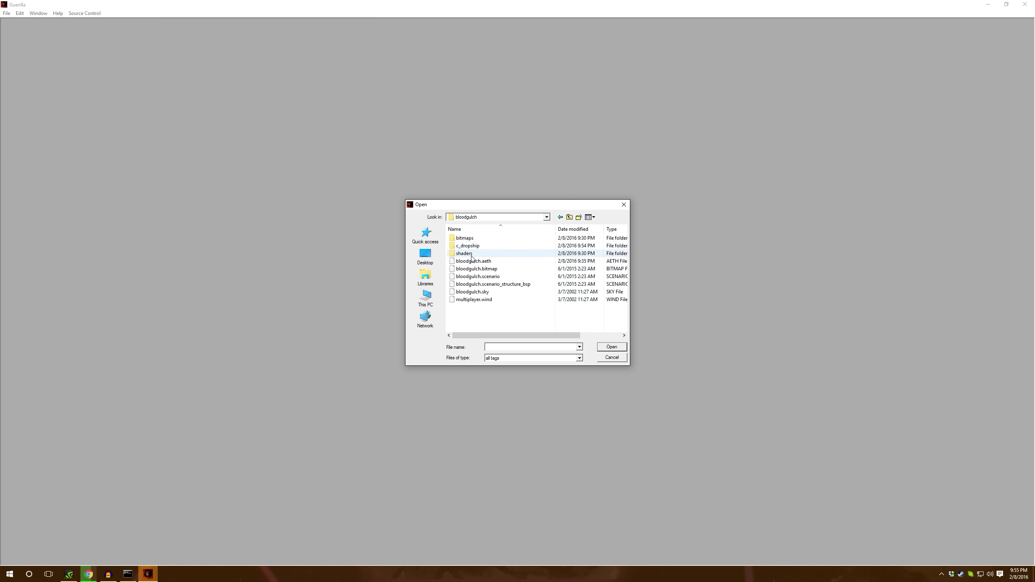
pyautogui.doubleClick(466, 245)
pyautogui.doubleClick(469, 238)
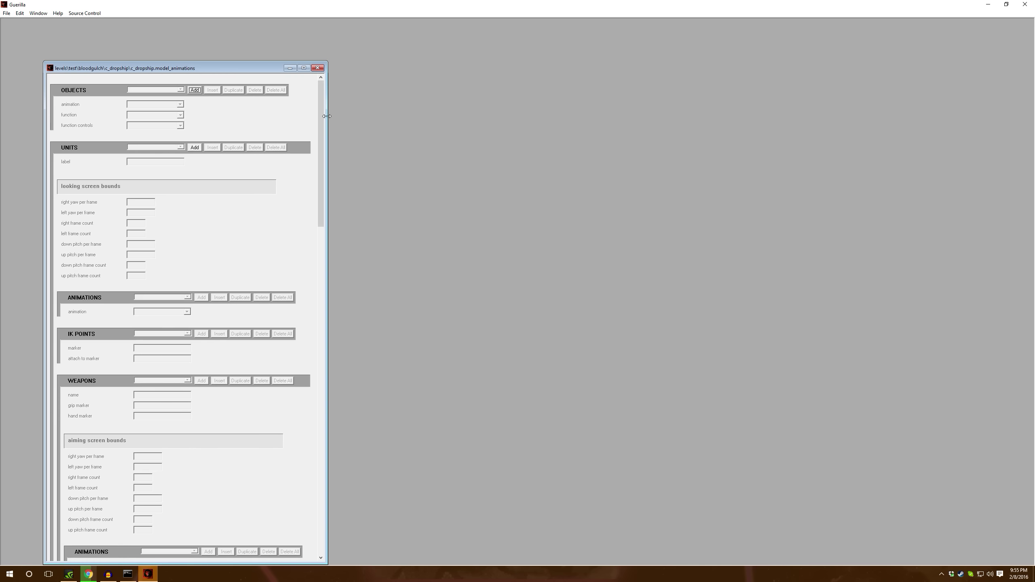
pyautogui.scroll(-15, 299, 375)
# Step: Open the c_dropship.vehicle tag from the vehicles\c_dropship folder
pyautogui.click(6, 13)
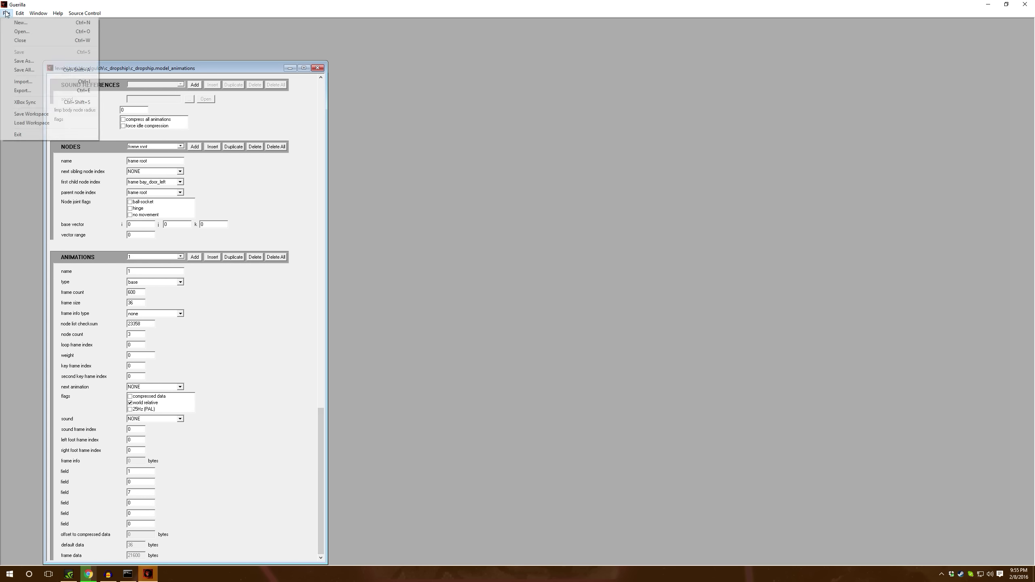
pyautogui.click(22, 32)
pyautogui.click(569, 218)
pyautogui.click(569, 218)
pyautogui.click(569, 217)
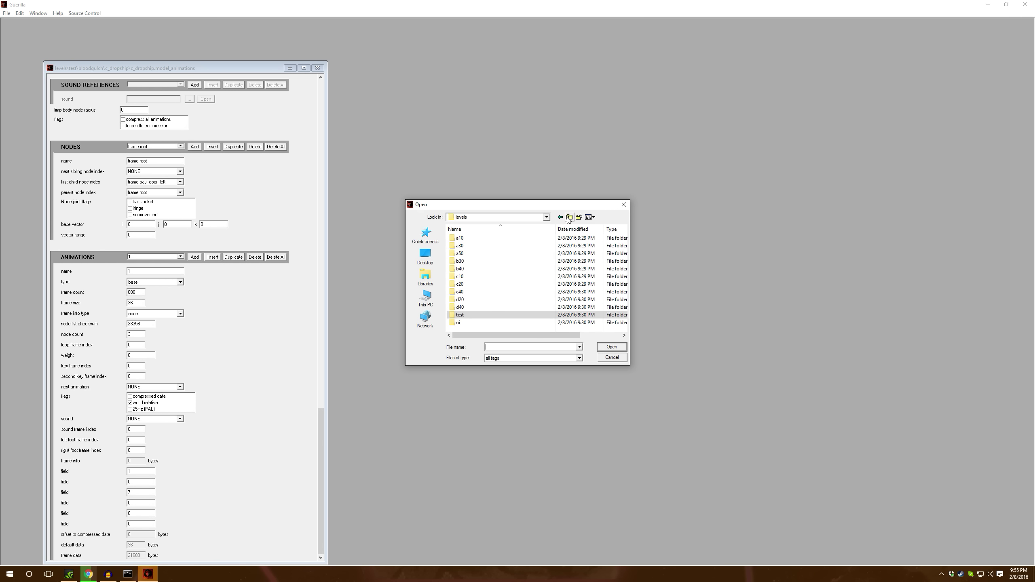
pyautogui.click(569, 217)
pyautogui.doubleClick(524, 246)
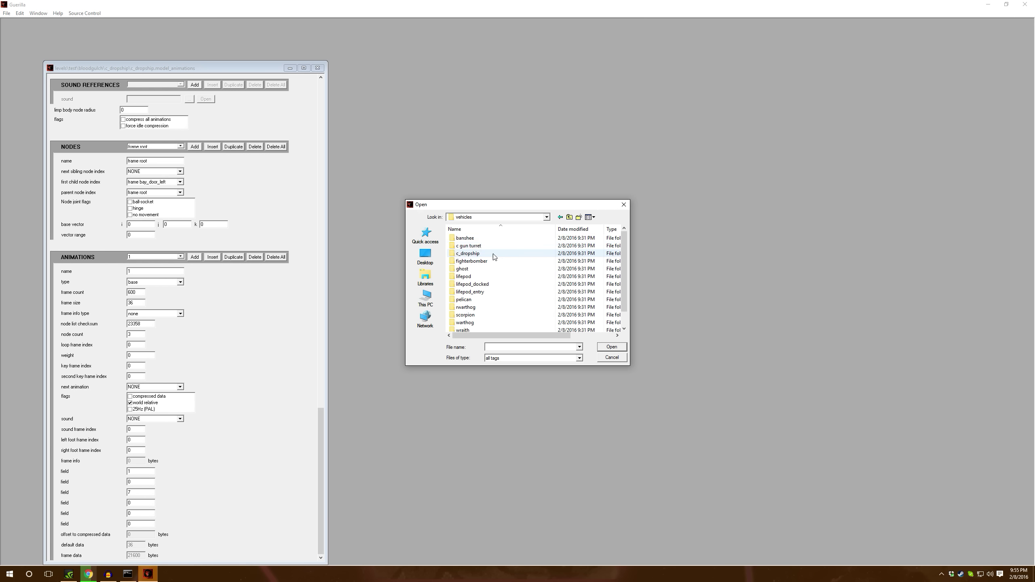
pyautogui.doubleClick(493, 253)
pyautogui.click(488, 308)
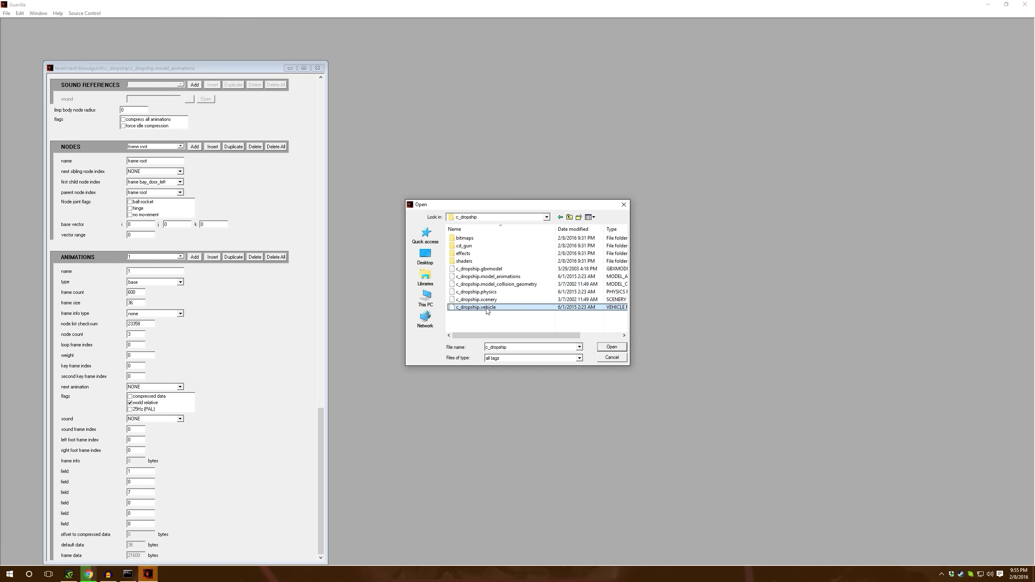
pyautogui.doubleClick(488, 308)
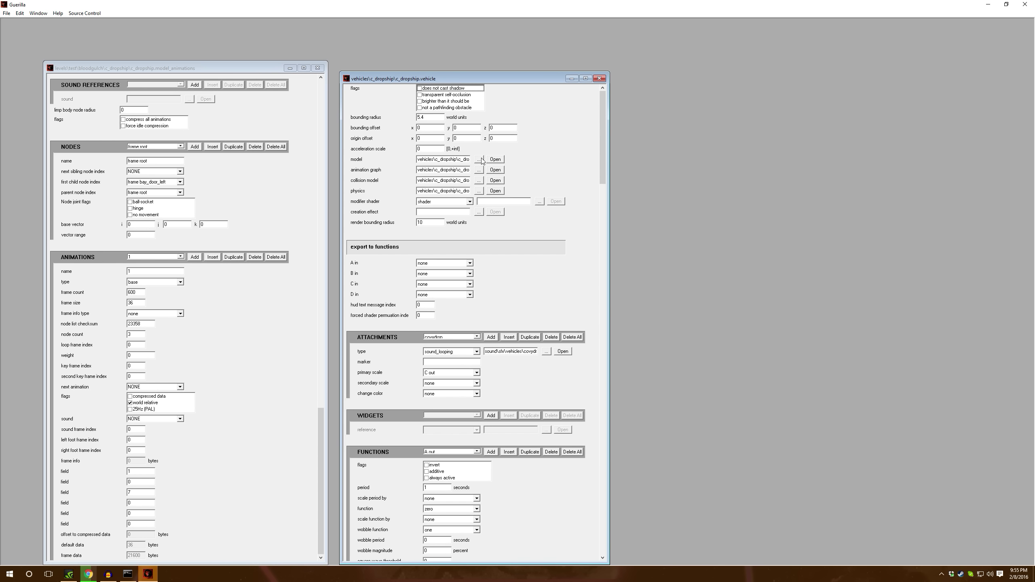
# Step: Open the gbxmodel referenced by the vehicle tag and copy its node list checksum
pyautogui.click(495, 159)
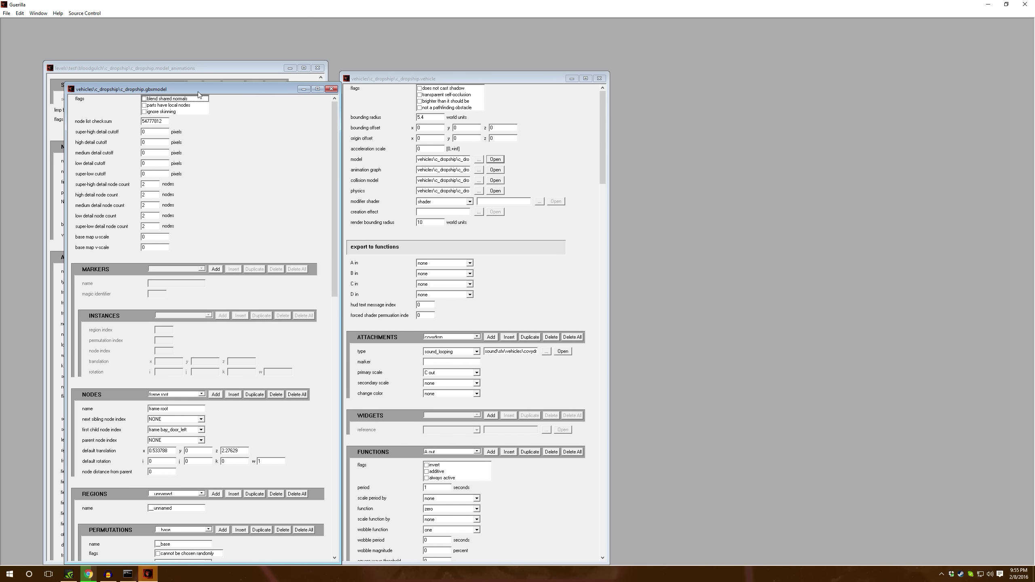
pyautogui.moveTo(199, 94); pyautogui.dragTo(663, 79)
pyautogui.doubleClick(631, 105)
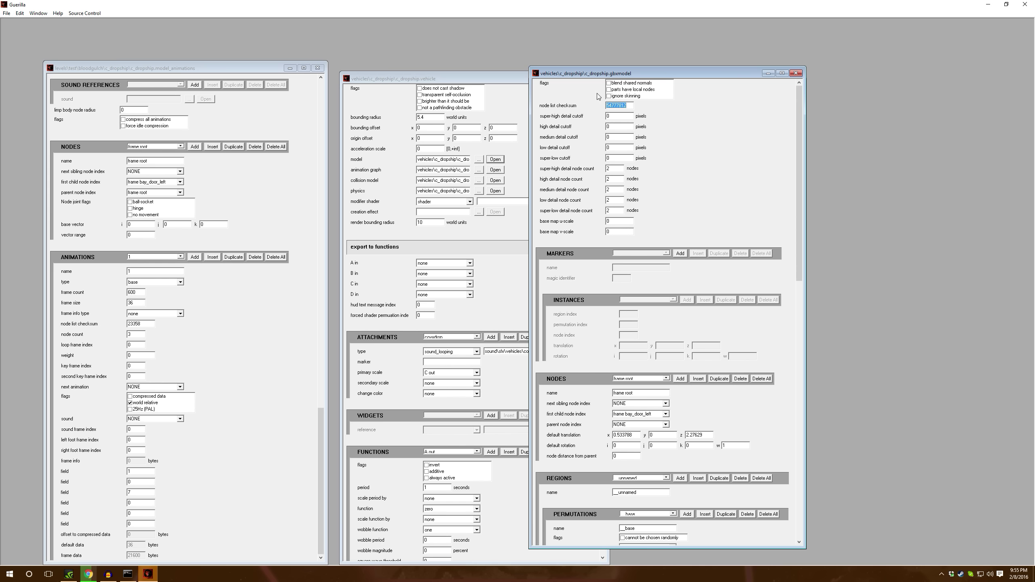
pyautogui.rightClick(620, 105)
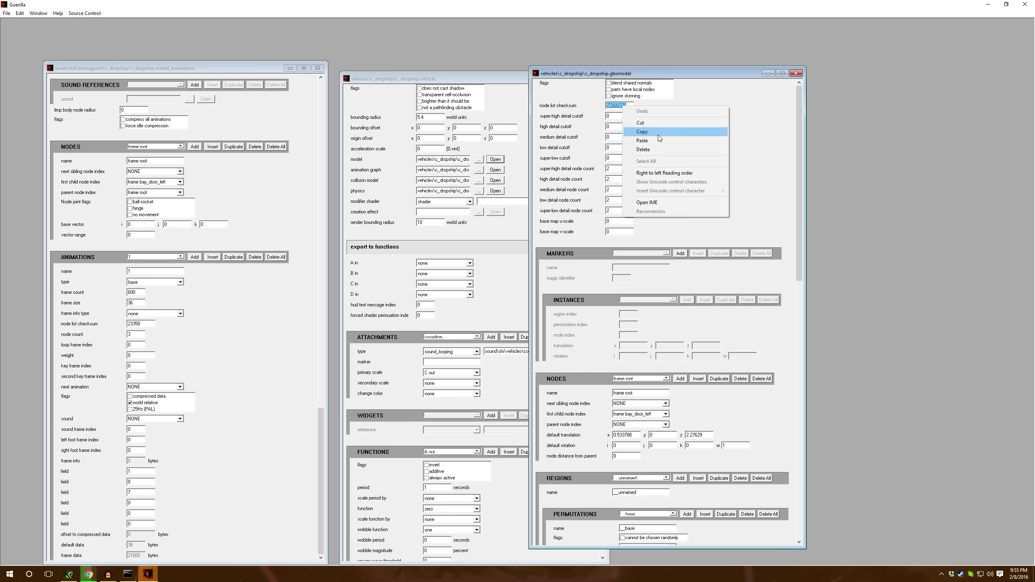
pyautogui.click(642, 131)
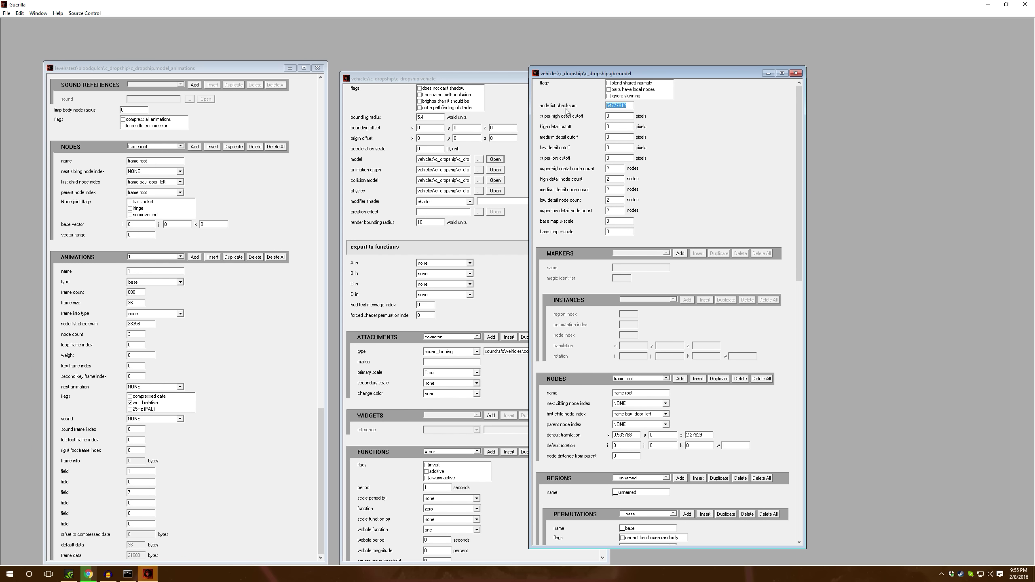
# Step: Save the bloodgulch animation tag with 54777812 as its node list checksum, and close the gbxmodel tag
pyautogui.doubleClick(143, 324)
pyautogui.hotkey('ctrl', 'v')
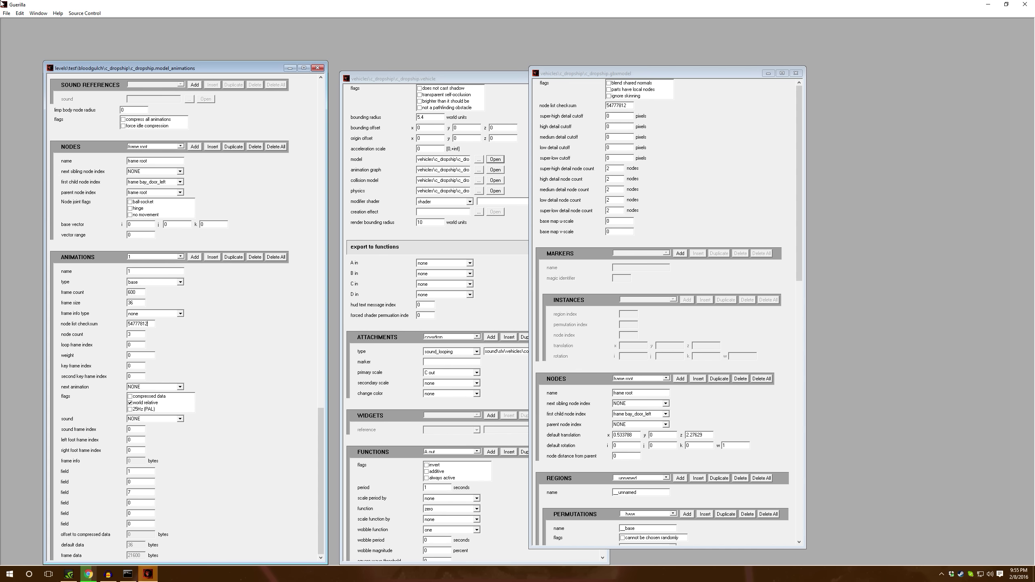
pyautogui.click(7, 13)
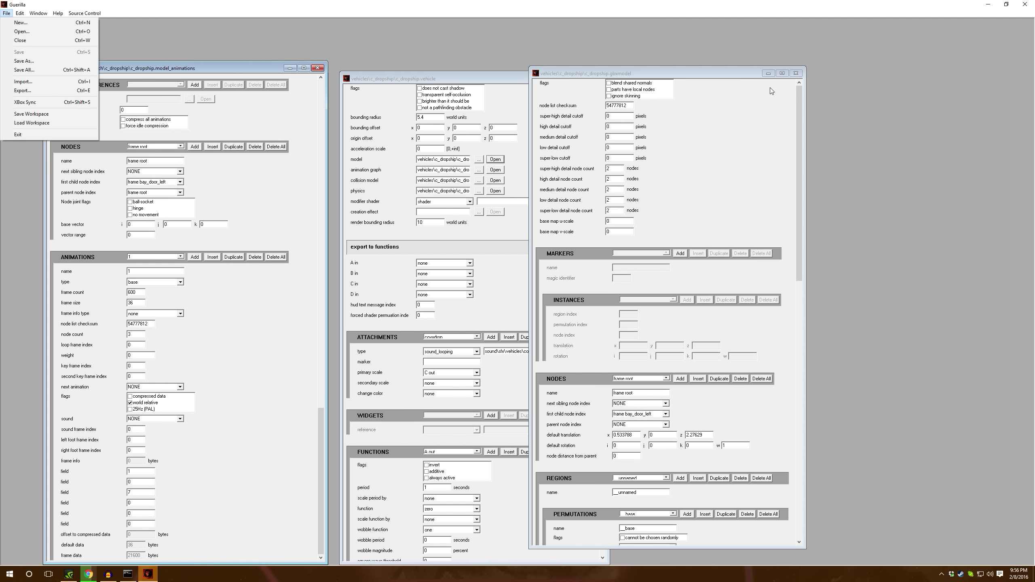
pyautogui.click(801, 74)
pyautogui.click(801, 74)
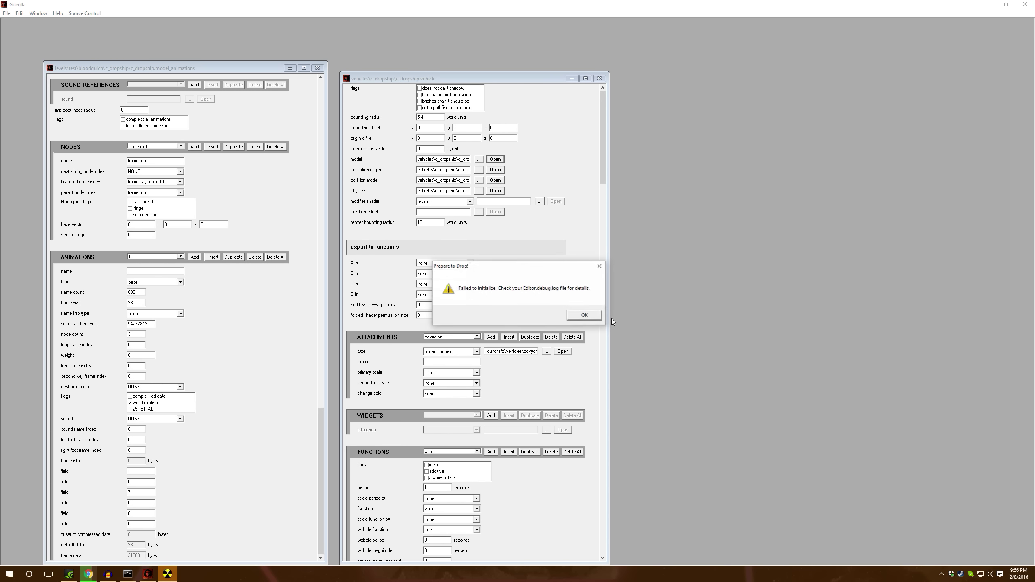
# Step: Dismiss the startup error and open bloodgulch.scenario from tags\levels\test\bloodgulch in Sapien
pyautogui.click(586, 314)
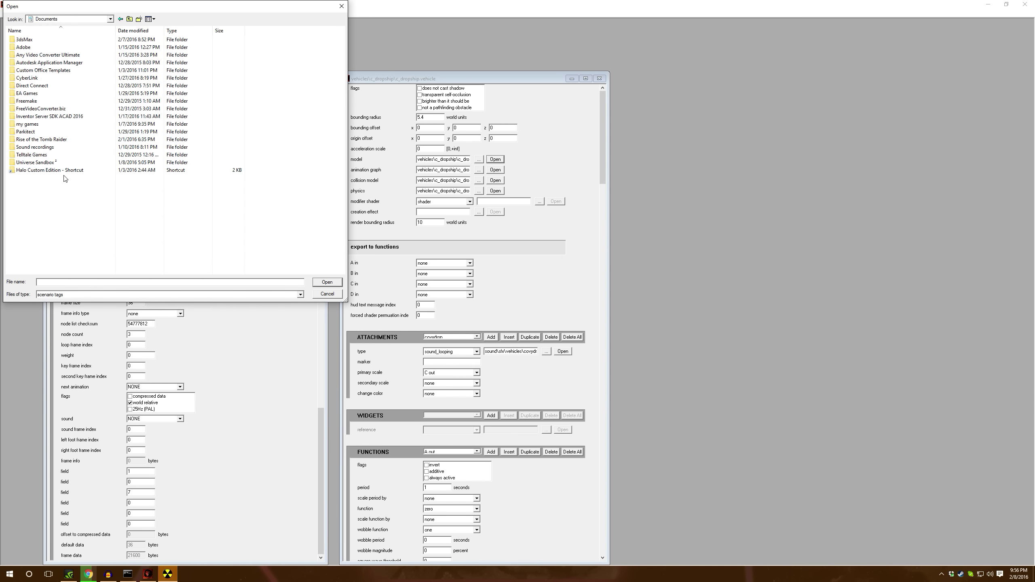
pyautogui.doubleClick(61, 170)
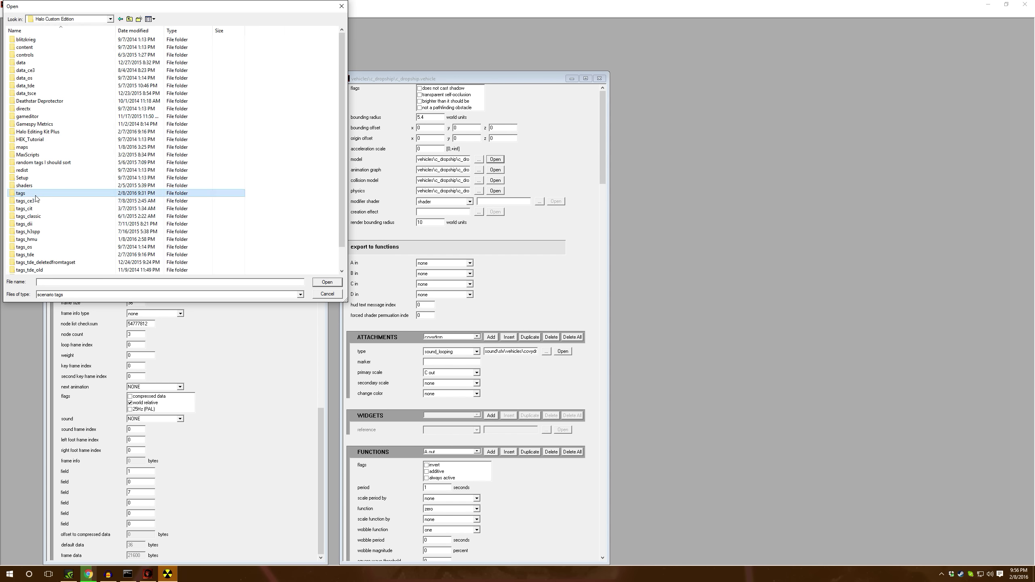
pyautogui.doubleClick(33, 194)
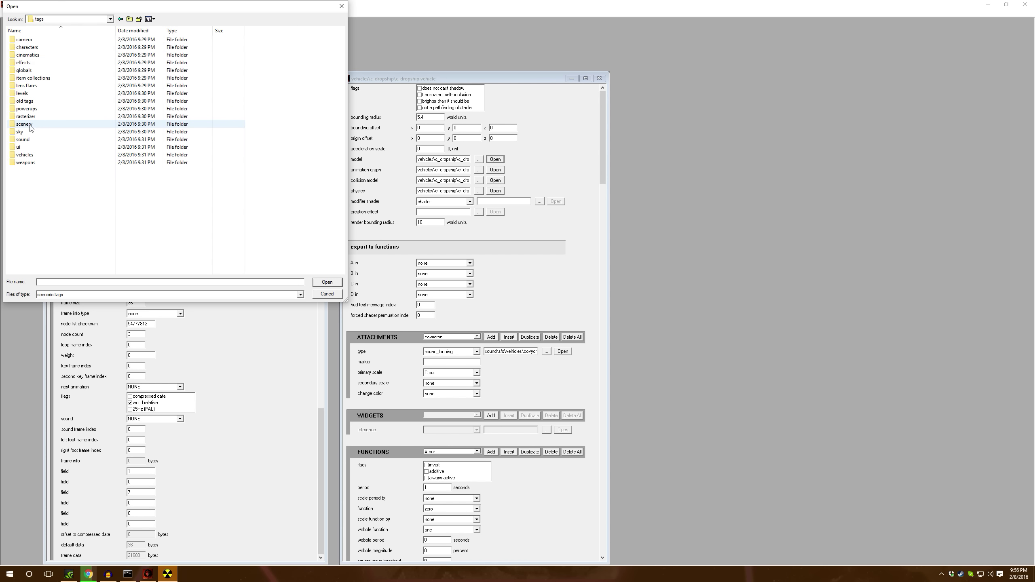
pyautogui.doubleClick(24, 95)
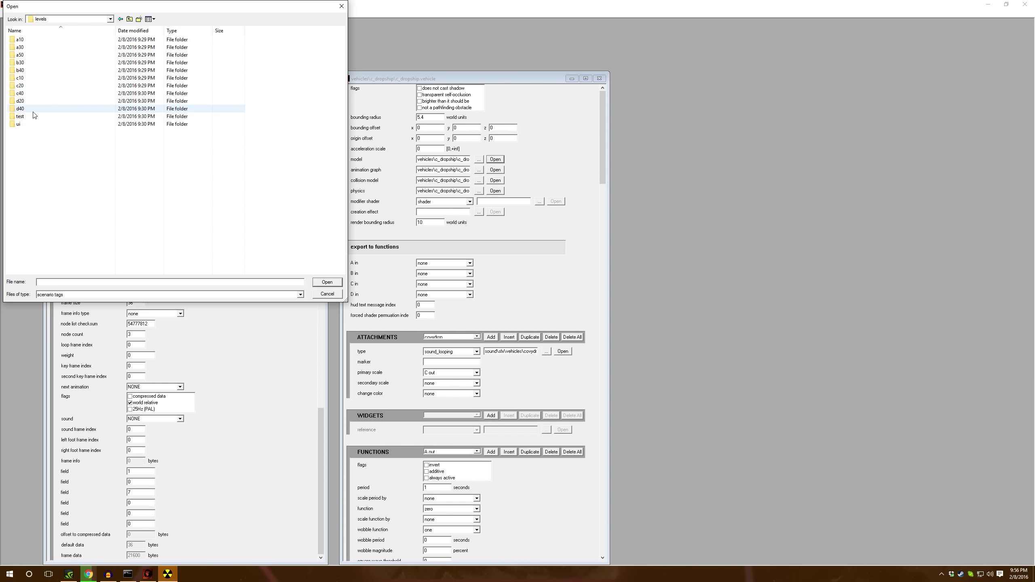
pyautogui.doubleClick(25, 116)
pyautogui.doubleClick(29, 47)
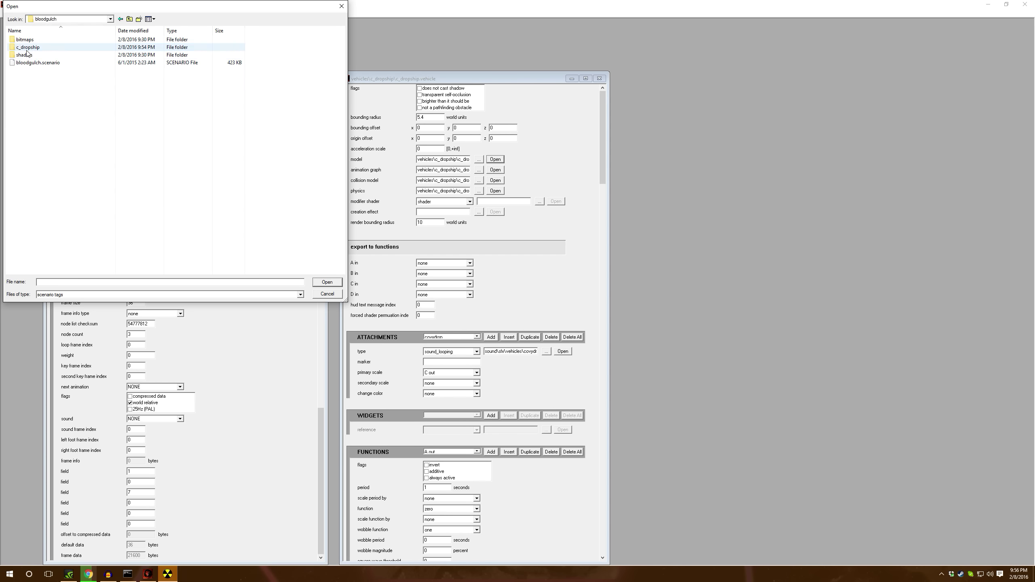
pyautogui.doubleClick(33, 62)
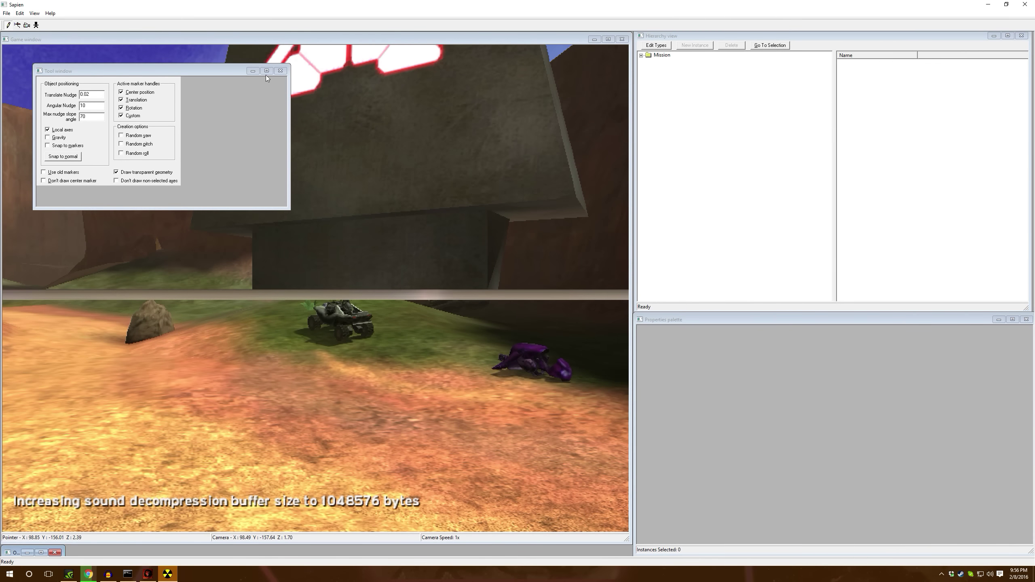
# Step: Close the Tool window and raise the camera speed to 40x to look out across the canyon
pyautogui.click(281, 70)
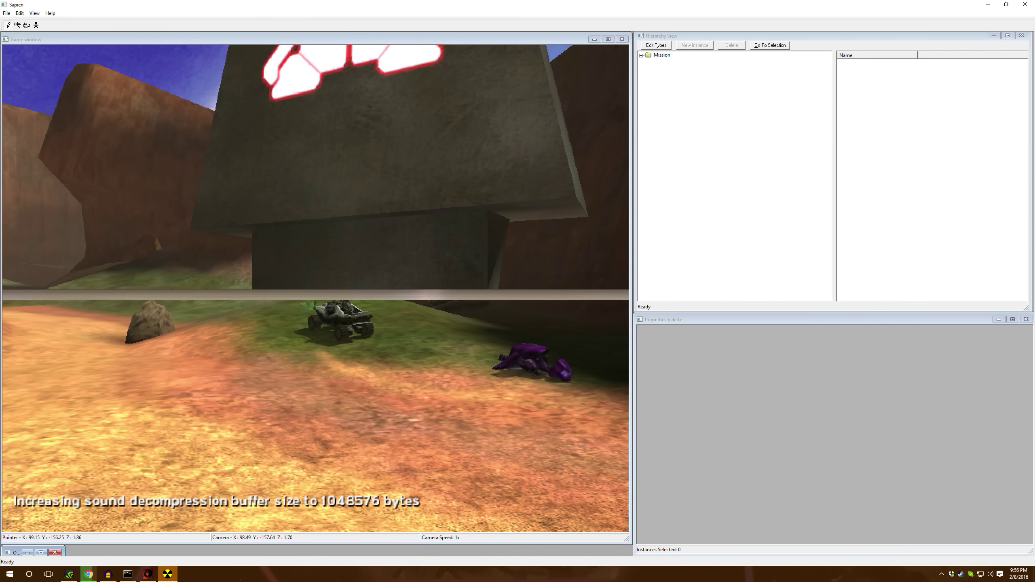
pyautogui.press('shift')
pyautogui.press('shift')
pyautogui.moveTo(318, 163); pyautogui.dragTo(654, 66, button='middle')
pyautogui.press('shift')
pyautogui.press('w')
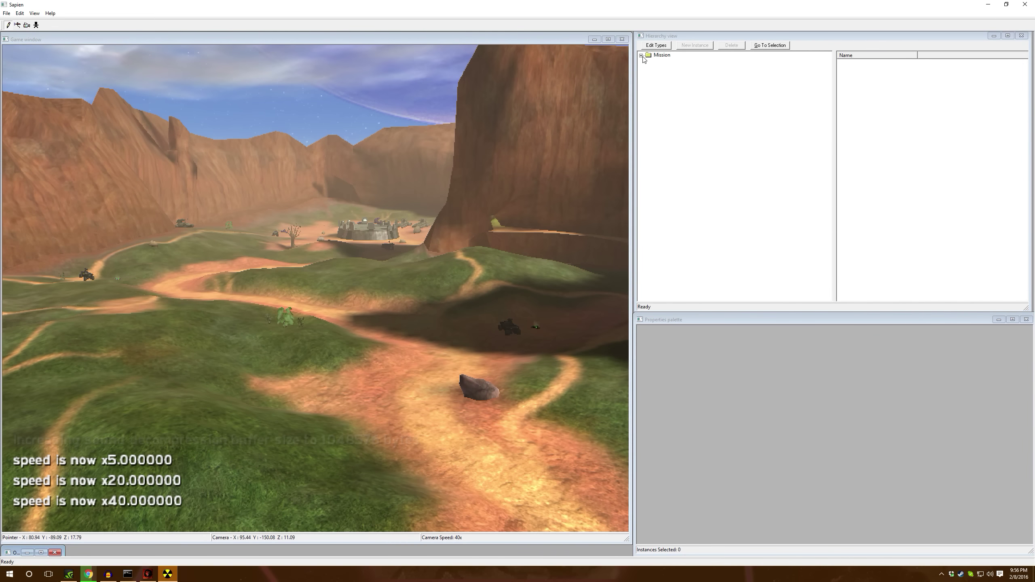
# Step: Expand the Mission hierarchy and save the scenario under the new name bloodgulch_ultimate_dropship_mod_xxx
pyautogui.click(641, 56)
pyautogui.click(649, 63)
pyautogui.click(649, 63)
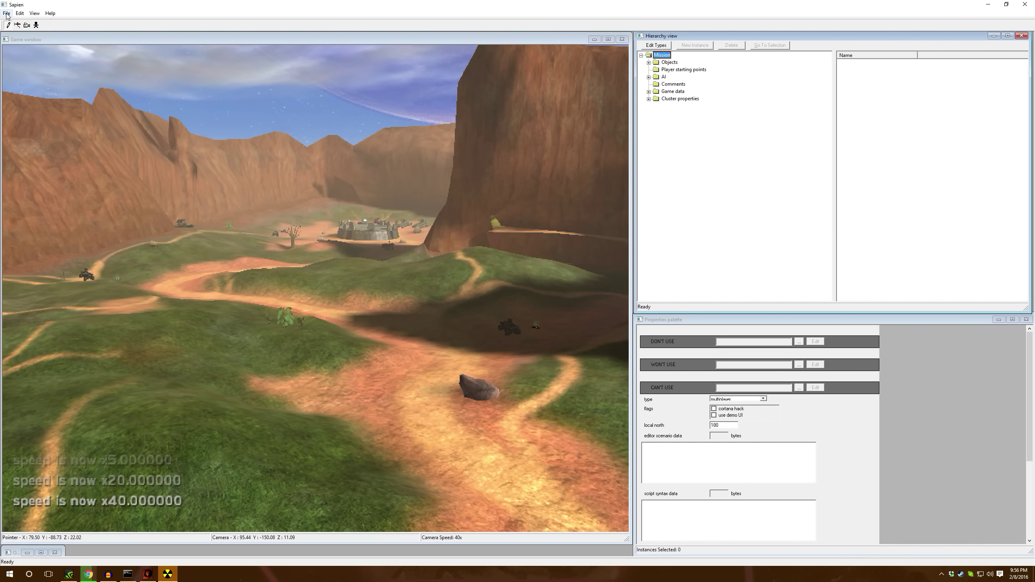
pyautogui.click(6, 13)
pyautogui.click(27, 58)
pyautogui.write('bk')
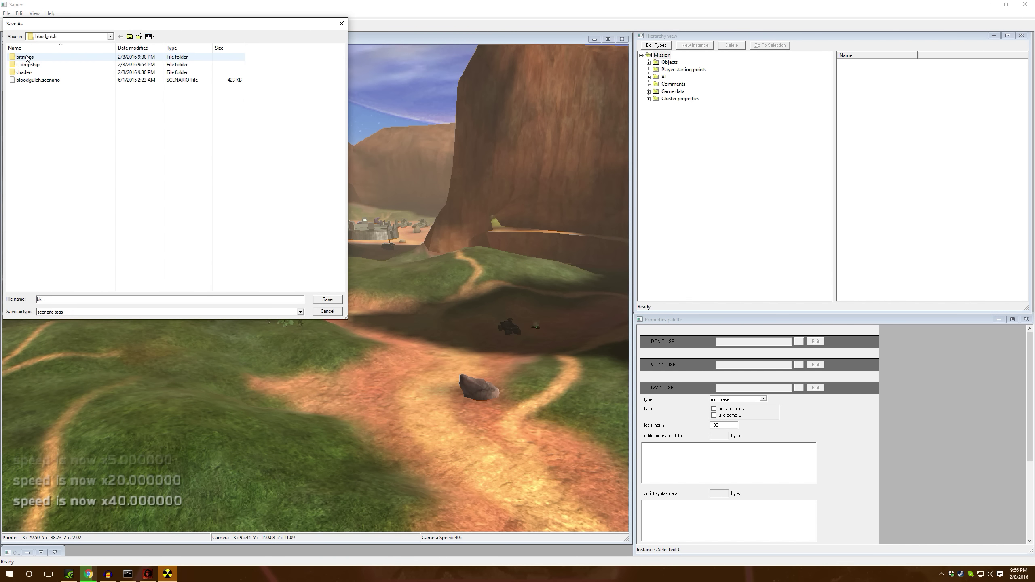
pyautogui.press('BackSpace')
pyautogui.write('loodgulch_ui')
pyautogui.press('Return')
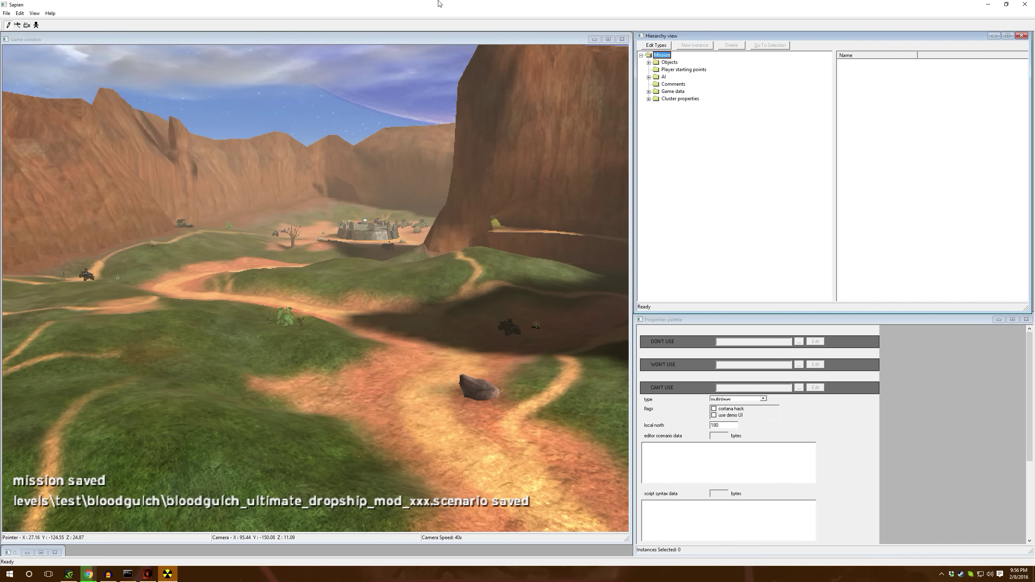
# Step: Change the scenario's type from multiplayer and delete all of its existing player starting points
pyautogui.click(726, 399)
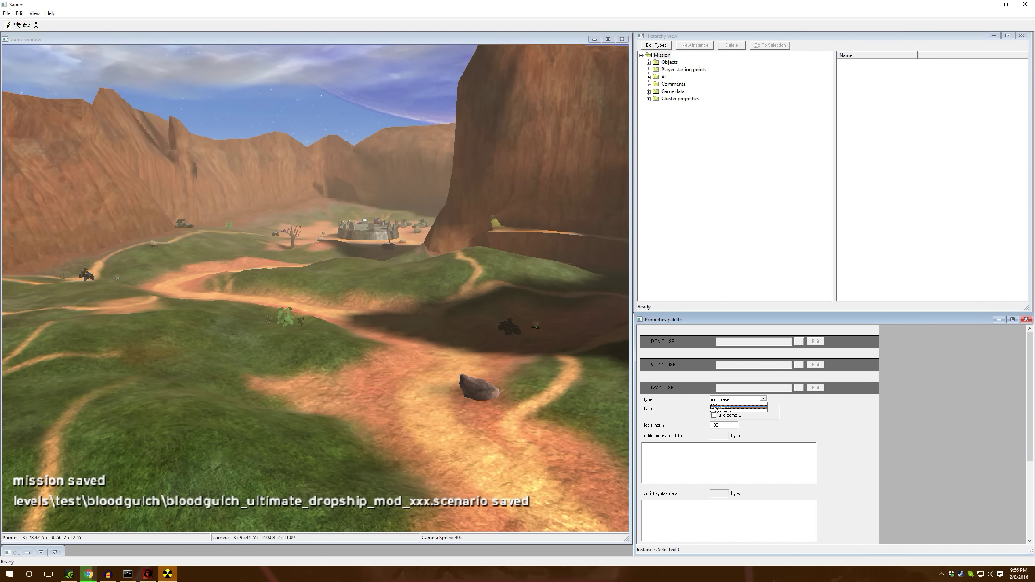
pyautogui.click(714, 407)
pyautogui.click(683, 69)
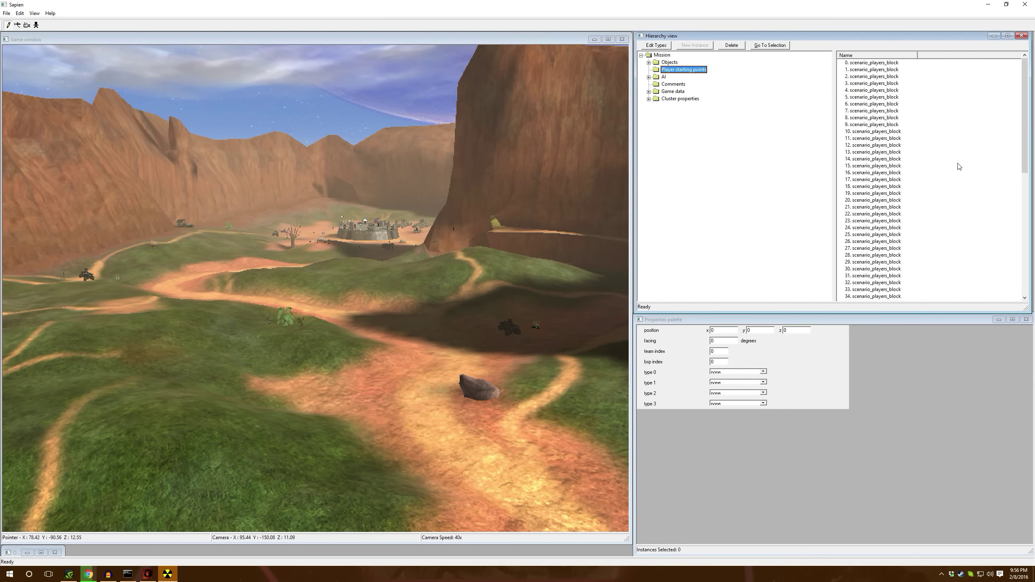
pyautogui.moveTo(925, 72); pyautogui.dragTo(818, 548)
pyautogui.press('Delete')
# Step: Place one player starting point on the grass at about x 67, y -141, with type 0 set to none, and save the scenario
pyautogui.moveTo(469, 393); pyautogui.dragTo(422, 394, button='middle')
pyautogui.press('w')
pyautogui.rightClick(223, 338)
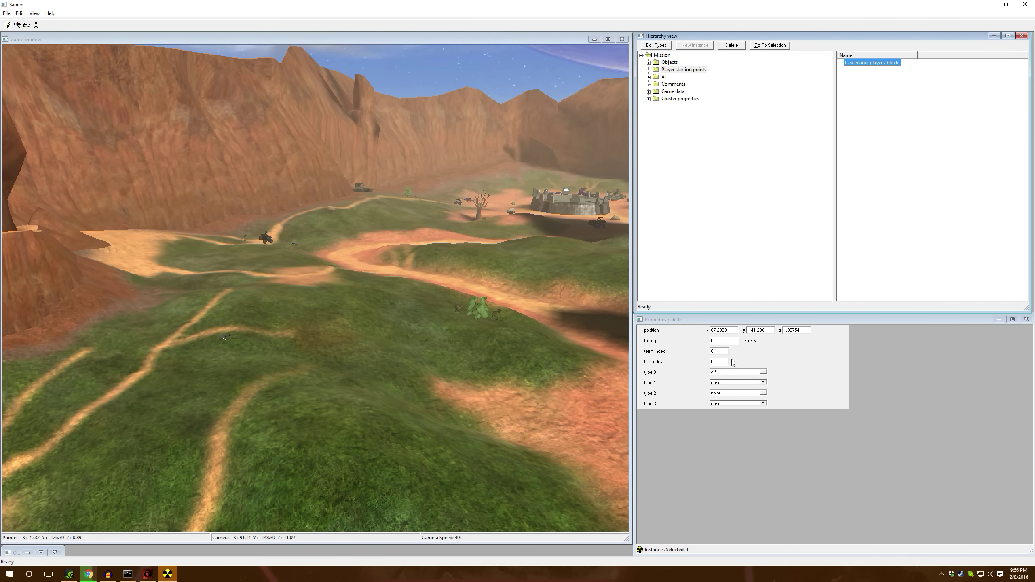
pyautogui.click(735, 372)
pyautogui.click(729, 375)
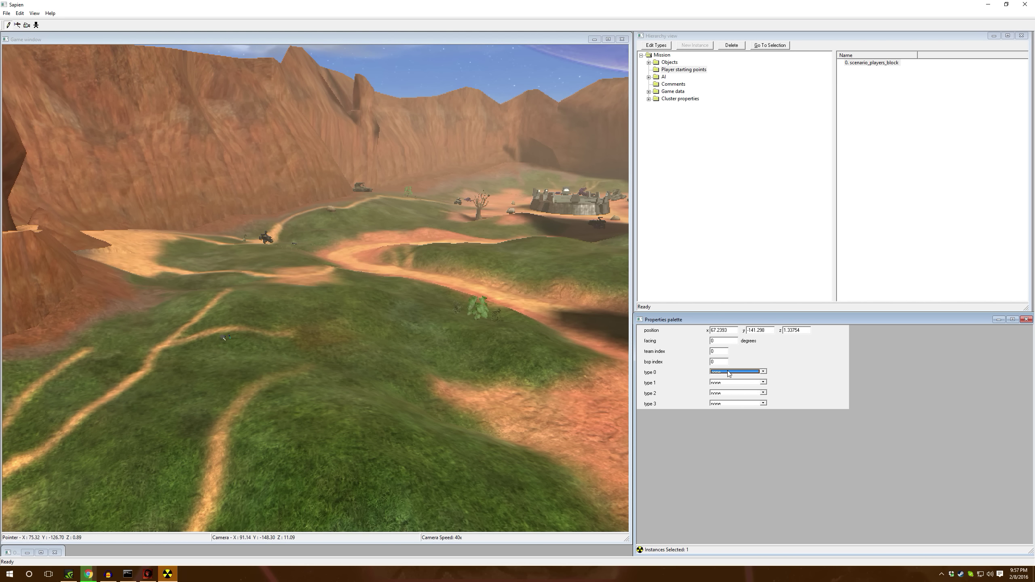
pyautogui.hotkey('ctrl', 's')
# Step: Delete all the placed vehicles from the scenario's Units
pyautogui.click(649, 63)
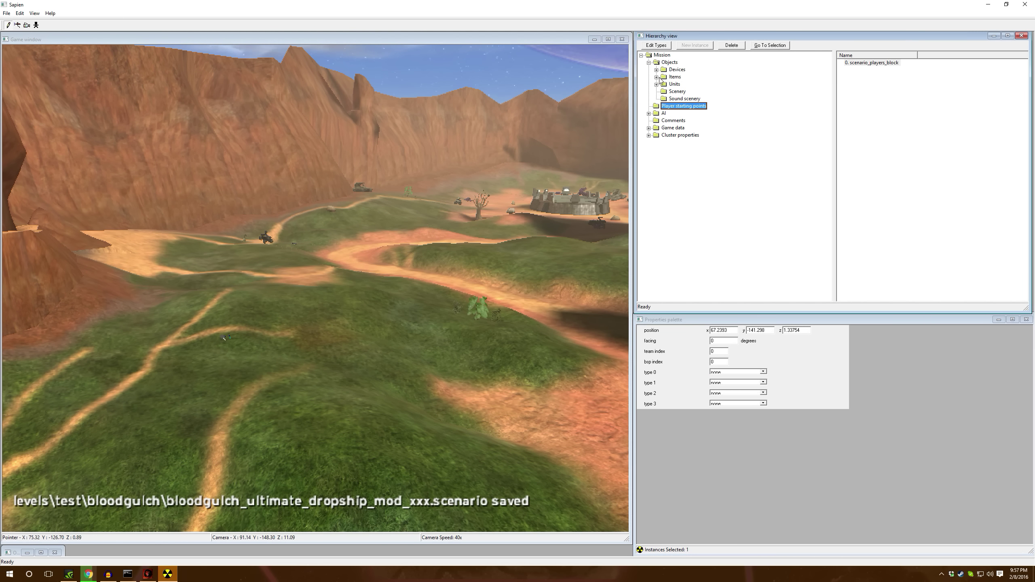
pyautogui.click(657, 84)
pyautogui.click(685, 99)
pyautogui.moveTo(912, 297); pyautogui.dragTo(676, 3)
pyautogui.press('Delete')
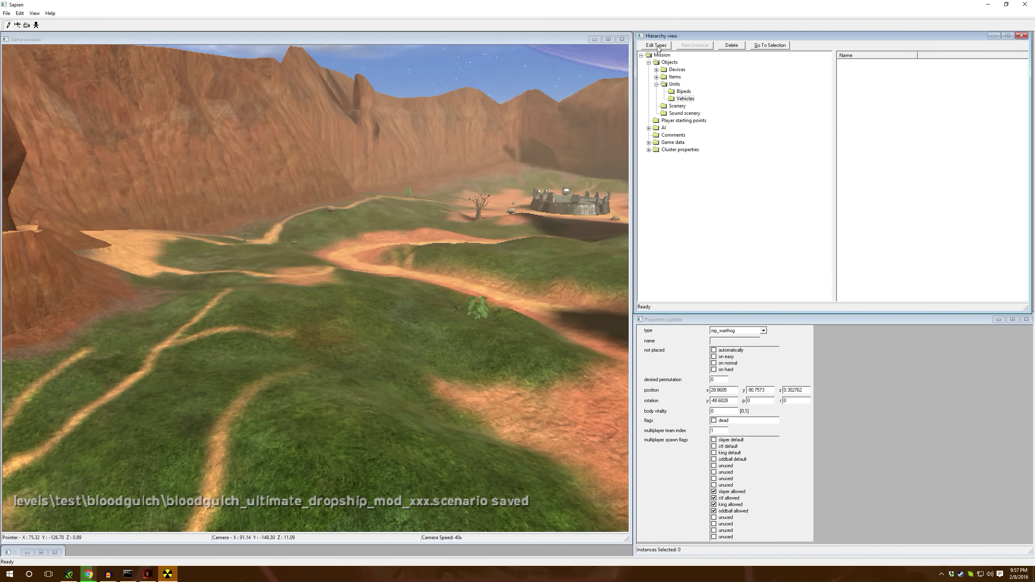
# Step: Remove all the existing vehicle tags from the scenario's vehicle type palette
pyautogui.moveTo(463, 158); pyautogui.dragTo(461, 162, button='middle')
pyautogui.press('w')
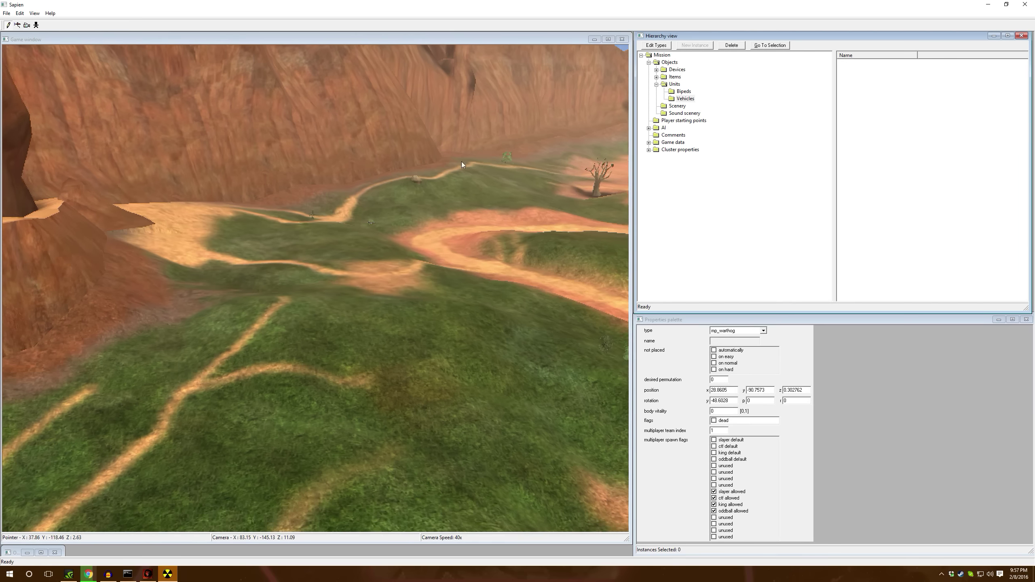
pyautogui.click(656, 45)
pyautogui.moveTo(512, 307); pyautogui.dragTo(456, 215)
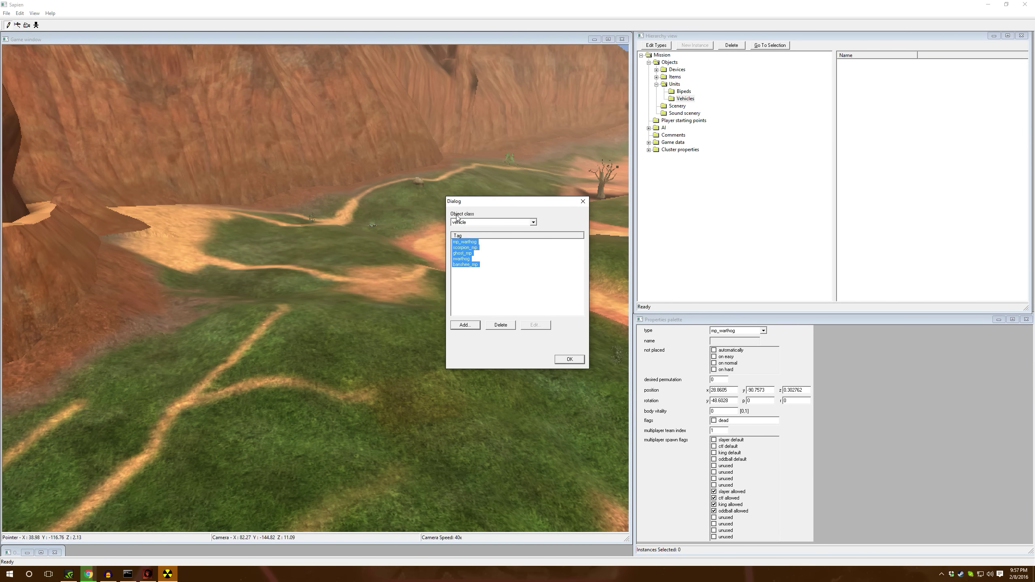
pyautogui.click(497, 325)
# Step: Add c_dropship.vehicle from tags\vehicles\c_dropship to the vehicle type palette
pyautogui.click(465, 325)
pyautogui.click(575, 226)
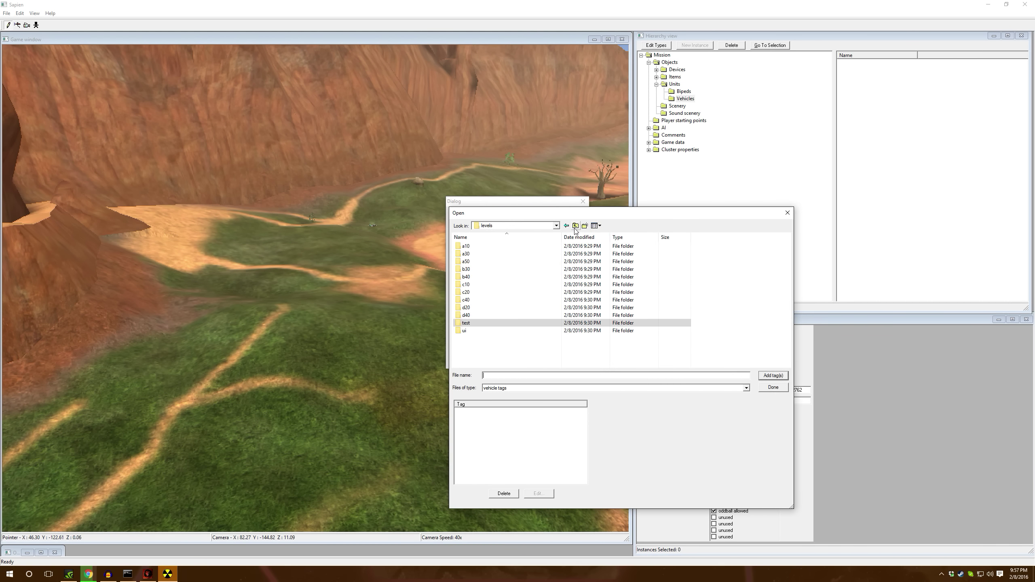
pyautogui.click(575, 225)
pyautogui.click(485, 361)
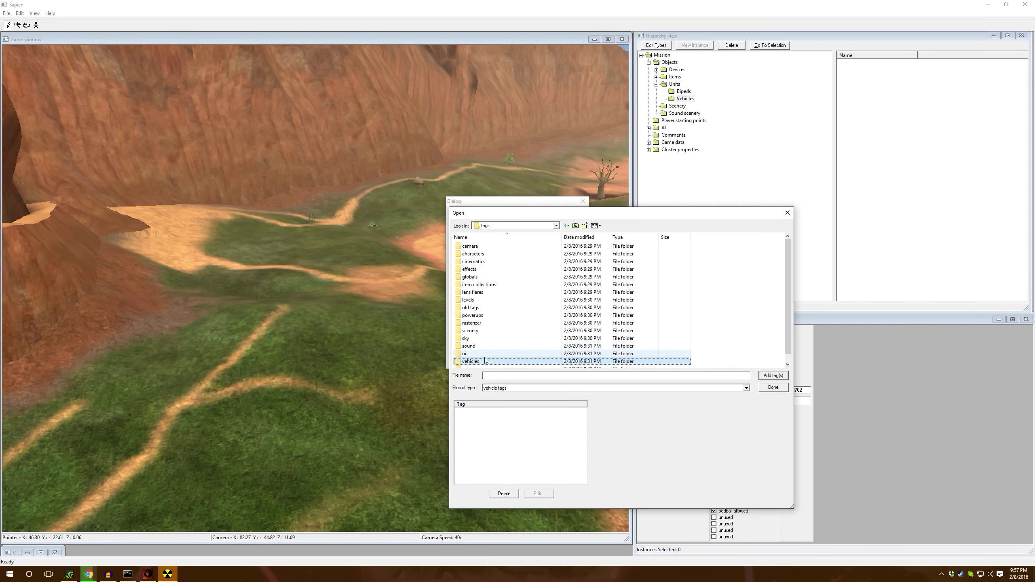
pyautogui.doubleClick(485, 361)
pyautogui.doubleClick(473, 261)
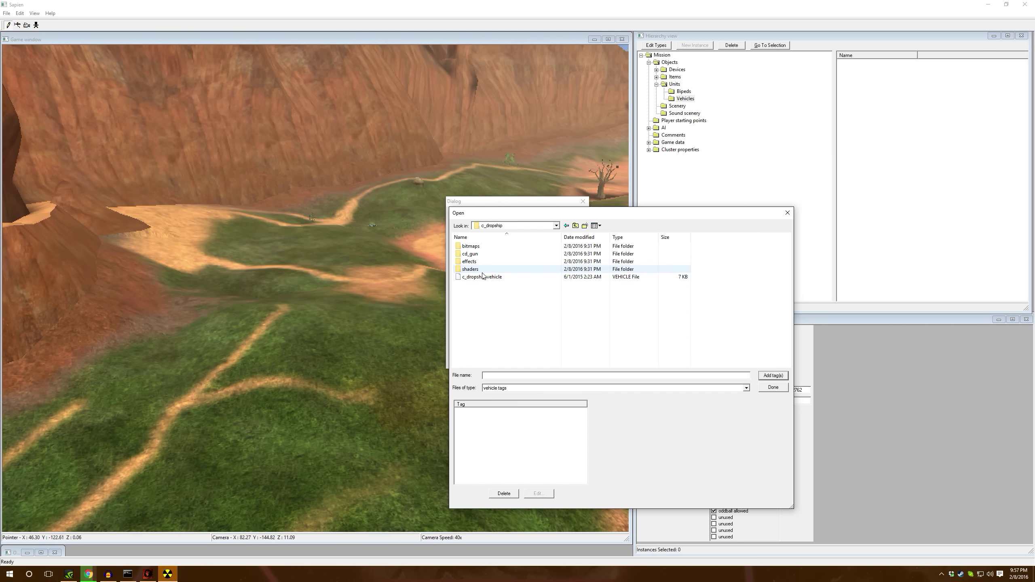
pyautogui.click(482, 277)
pyautogui.click(777, 376)
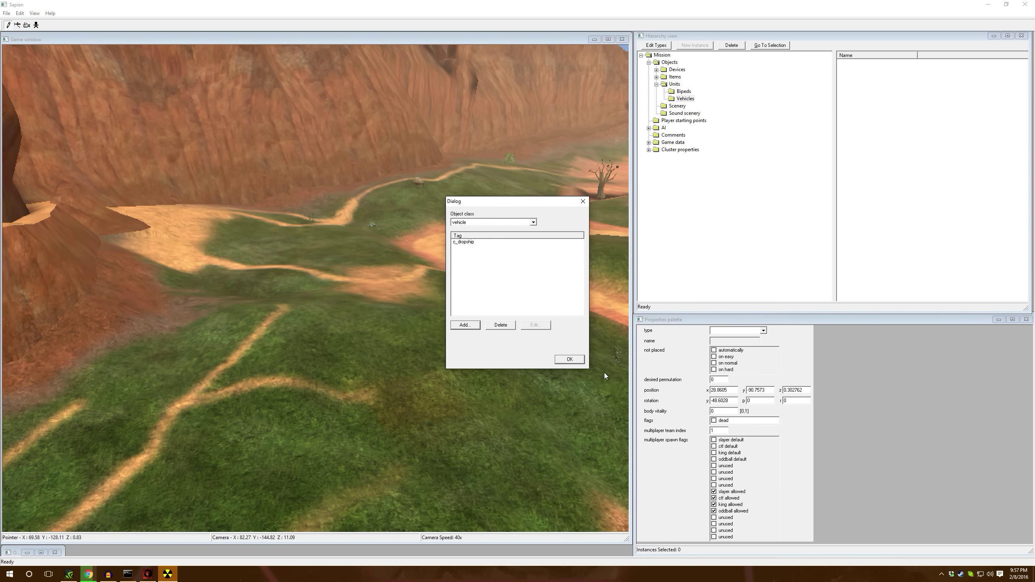
pyautogui.click(565, 360)
# Step: Place a c_dropship vehicle in the middle of the canyon at about x 66, y -120
pyautogui.moveTo(420, 362); pyautogui.dragTo(420, 363, button='middle')
pyautogui.press('w')
pyautogui.rightClick(421, 363)
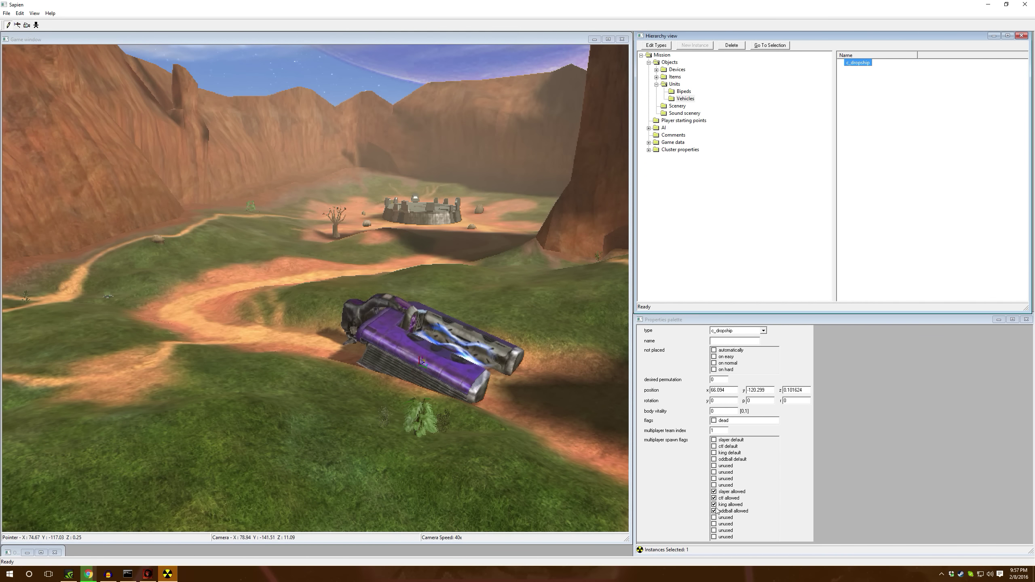
# Step: Set the dropship to not be placed automatically, name it c_dropship, and save the scenario
pyautogui.click(713, 350)
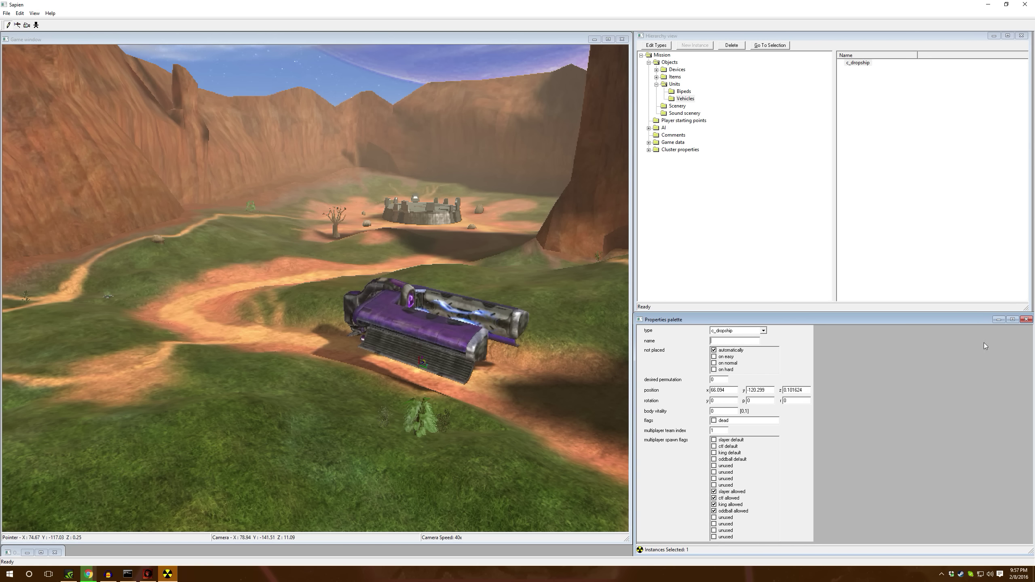
pyautogui.write('c_dropship')
pyautogui.hotkey('ctrl', 's')
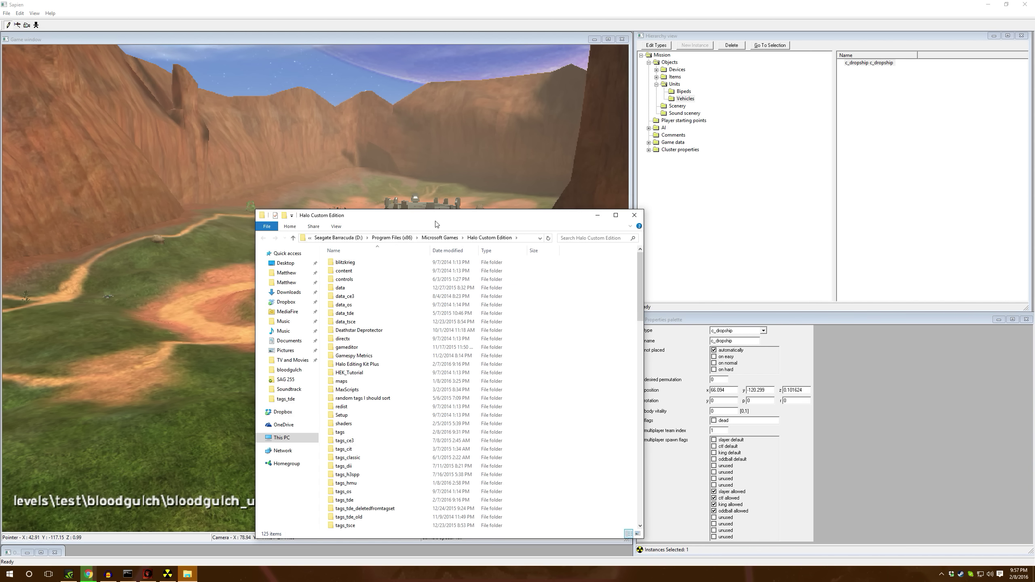
# Step: Create a folder named scripts in Halo Custom Edition's data\levels\test\bloodgulch folder
pyautogui.moveTo(434, 220); pyautogui.dragTo(435, 171)
pyautogui.doubleClick(386, 240)
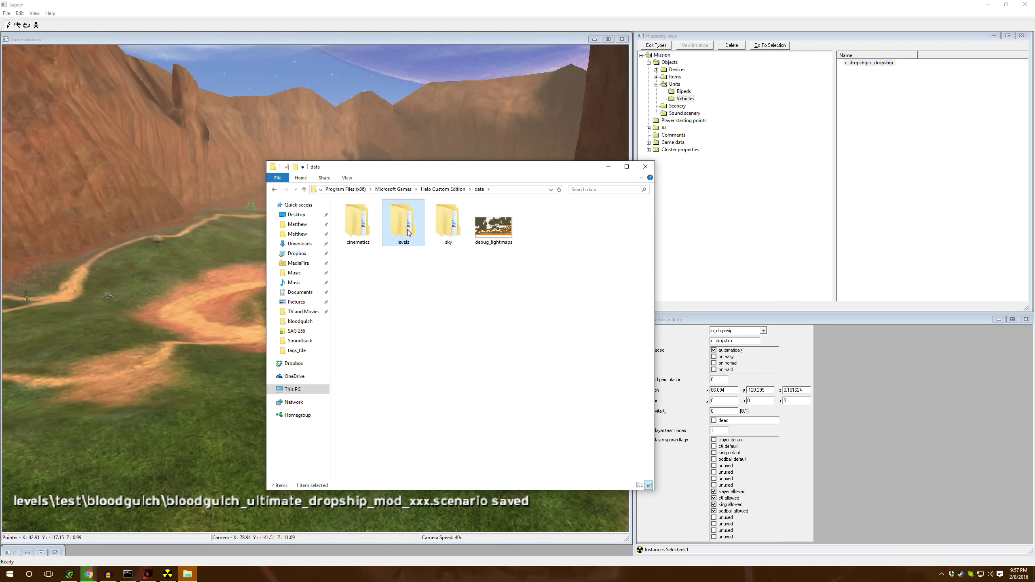
pyautogui.doubleClick(398, 222)
pyautogui.doubleClick(366, 283)
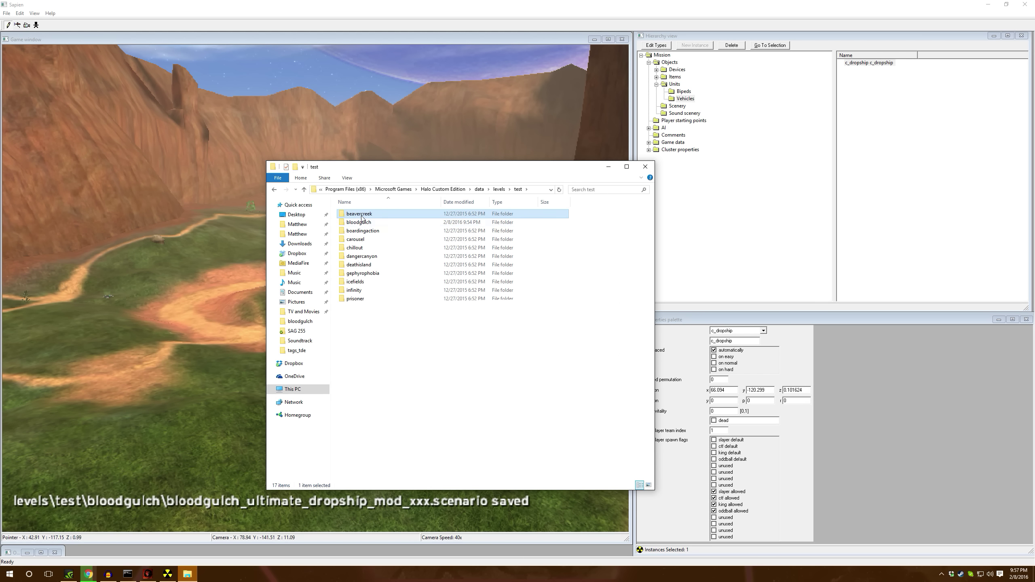
pyautogui.doubleClick(365, 229)
pyautogui.rightClick(395, 345)
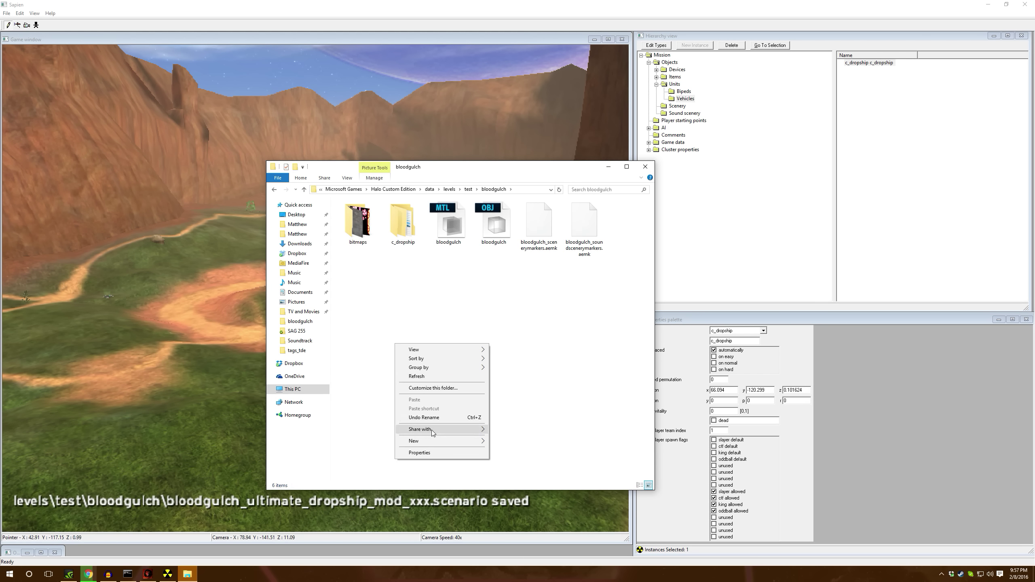
pyautogui.moveTo(438, 441)
pyautogui.click(506, 442)
pyautogui.write('scripts')
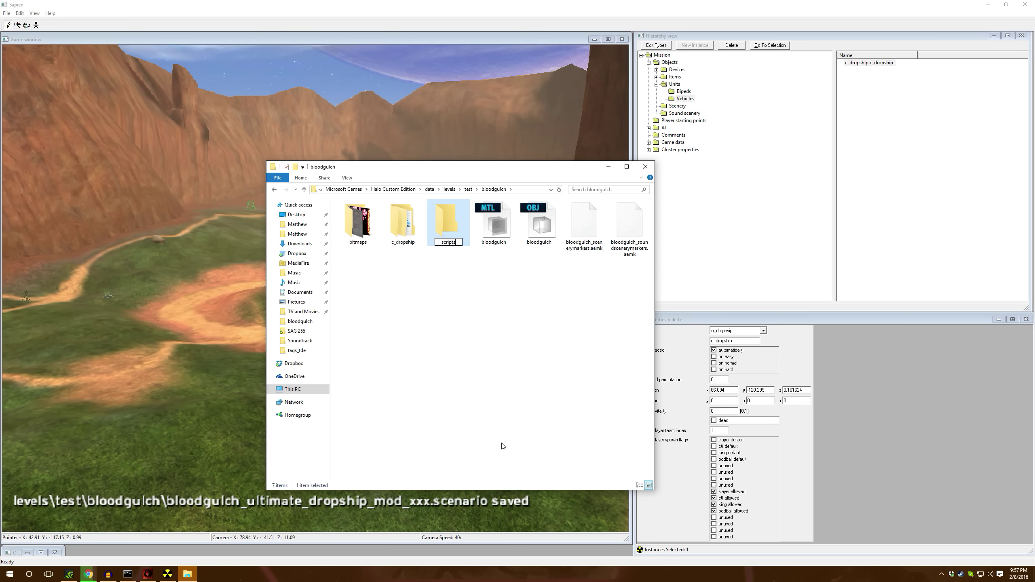
pyautogui.press('Return')
# Step: Create a new text document inside the scripts folder and open it in Notepad
pyautogui.press('Return')
pyautogui.rightClick(485, 324)
pyautogui.moveTo(509, 418)
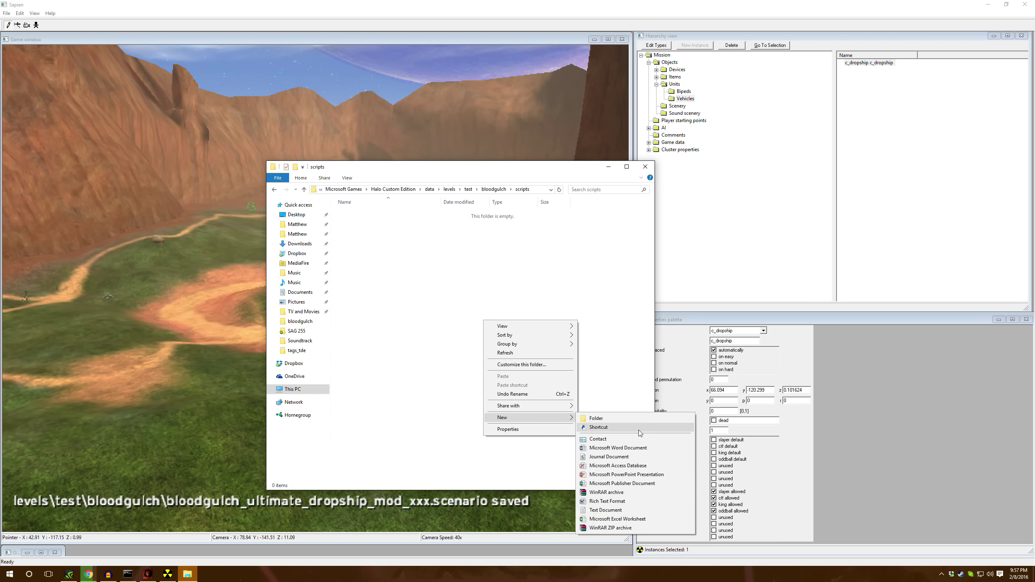
pyautogui.click(619, 510)
pyautogui.press('Return')
pyautogui.press('Return')
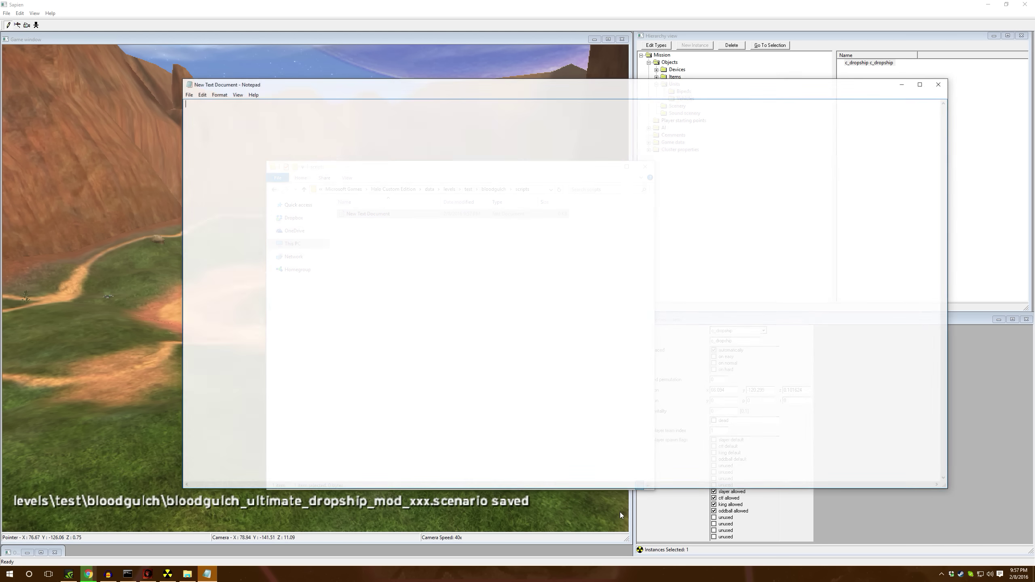
# Step: Save the blank document as scripts.hsc in the scripts folder with the file type set to All Files
pyautogui.click(187, 94)
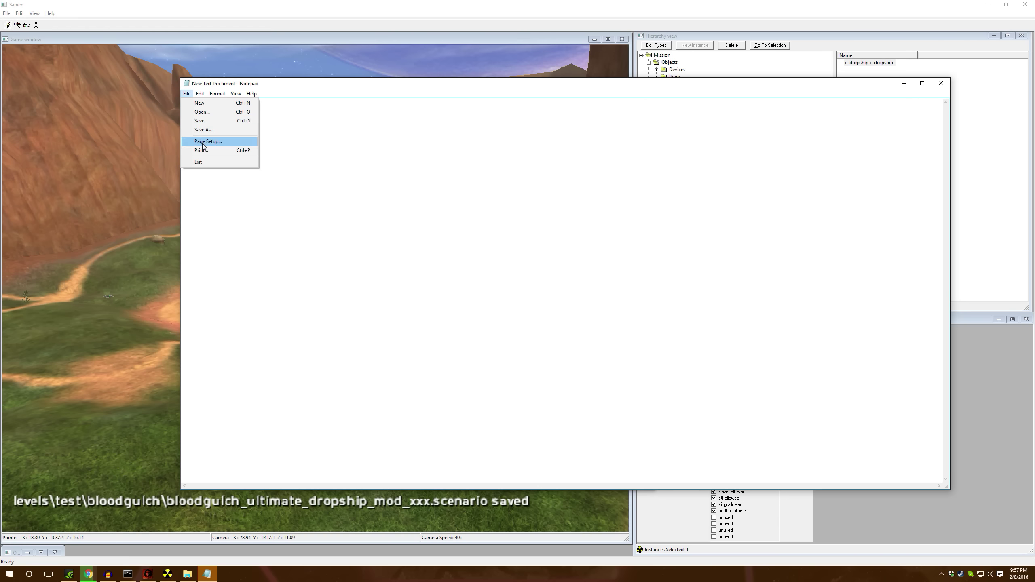
pyautogui.click(204, 130)
pyautogui.write('scripts.hsc')
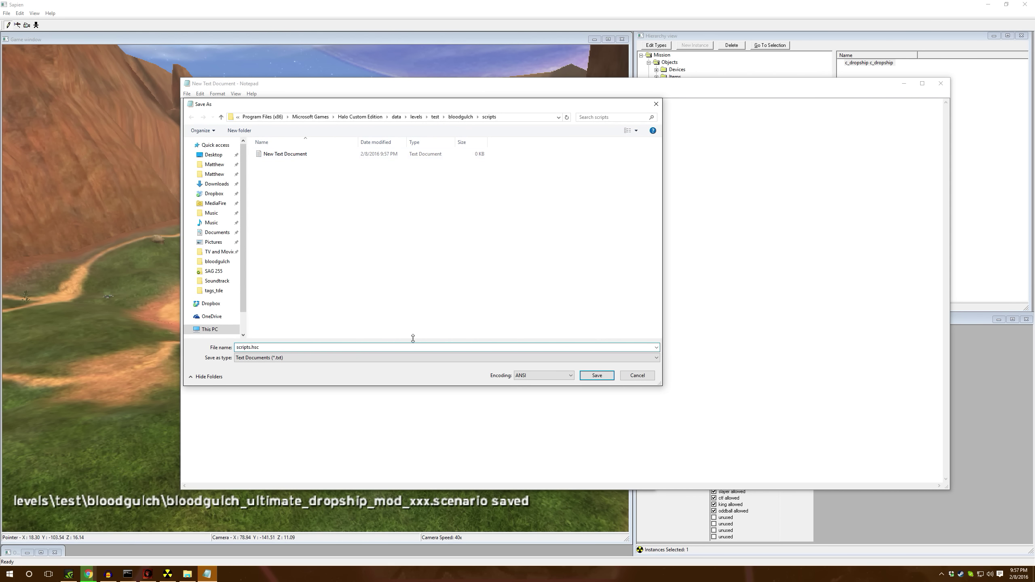
pyautogui.click(412, 357)
pyautogui.click(278, 372)
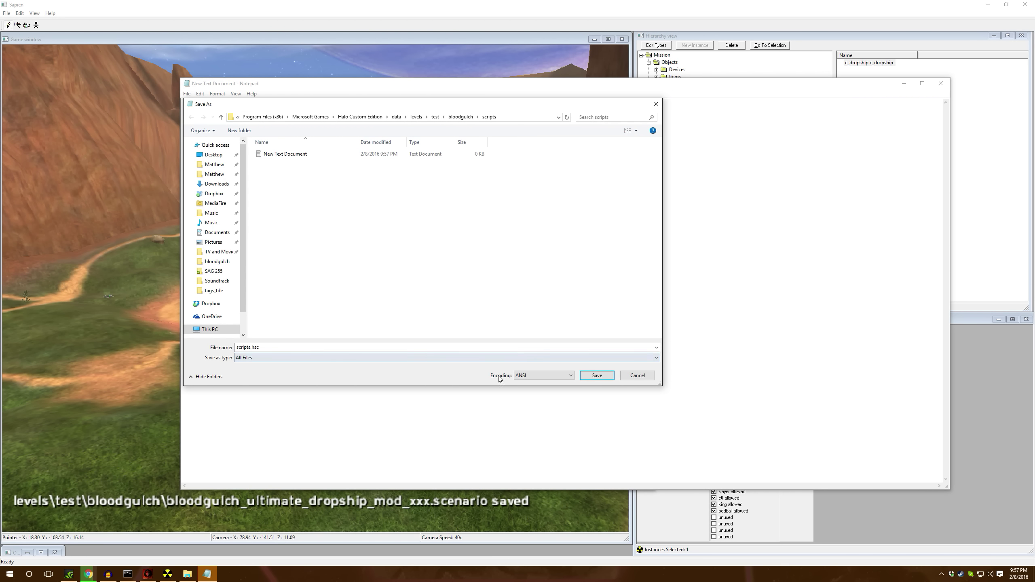
pyautogui.click(598, 375)
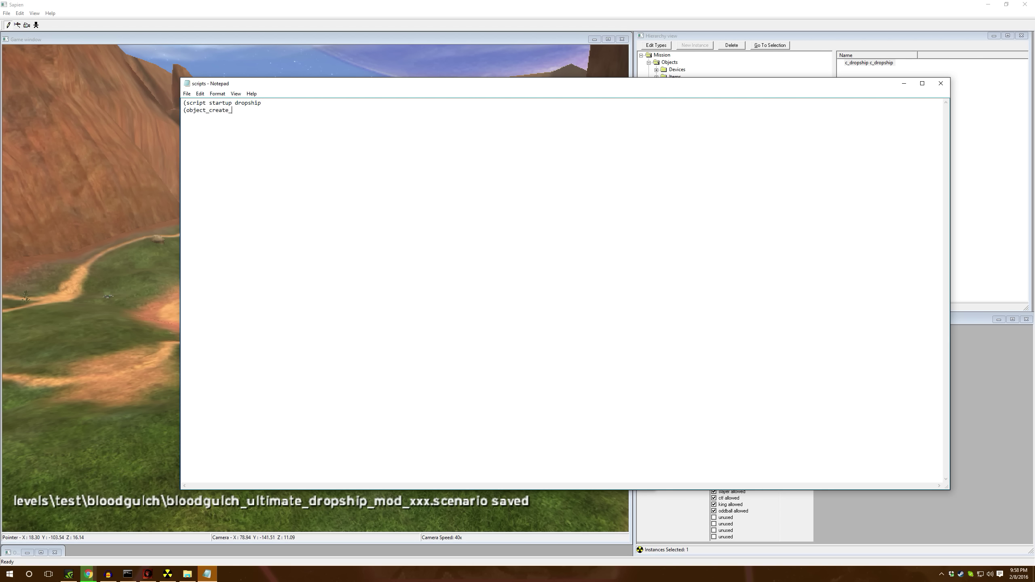
# Step: Write a startup script named dropship that runs object_create_anew c_dropship and object_teleport c_dropship 1_play
pyautogui.write('ship)')
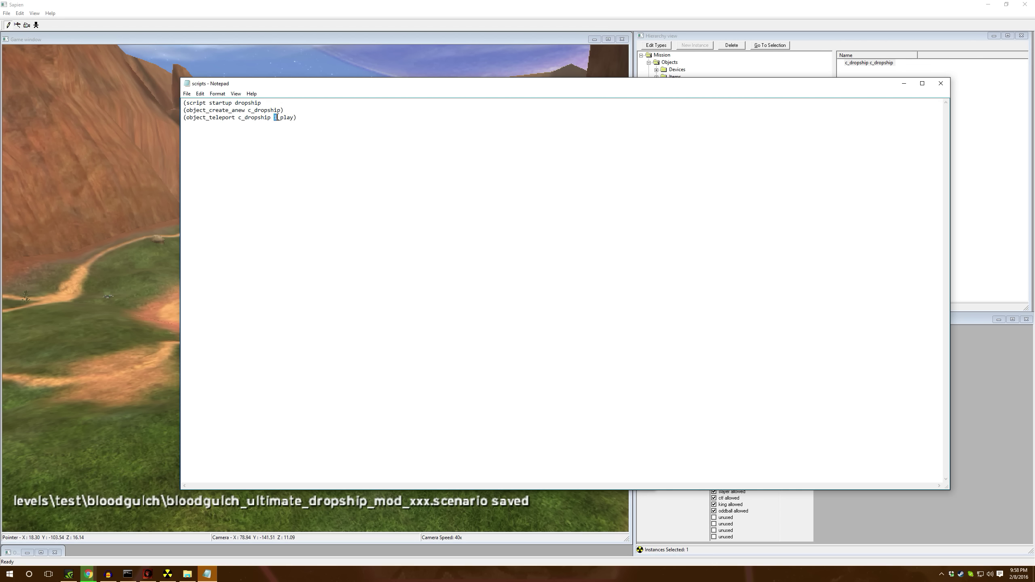
pyautogui.moveTo(277, 117); pyautogui.dragTo(296, 117)
# Step: Switch to Sapien, place a cutscene flag in the canyon near x 53, y -127, and raise it to about z 8.17
pyautogui.click(571, 3)
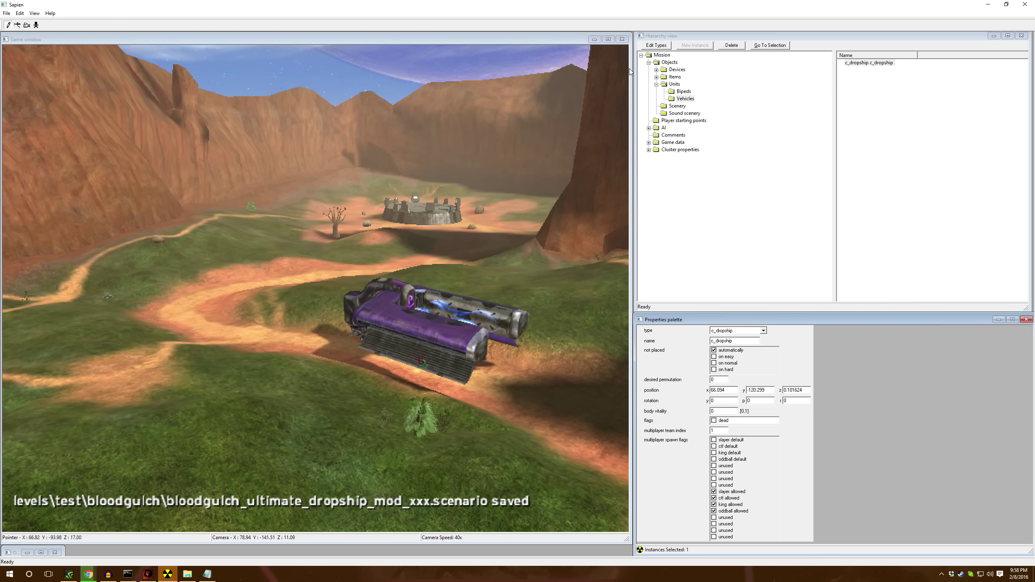
pyautogui.click(649, 142)
pyautogui.click(668, 164)
pyautogui.moveTo(197, 414)
pyautogui.mouseDown(button='middle')
pyautogui.moveTo(173, 387)
pyautogui.moveTo(198, 414)
pyautogui.mouseUp(button='middle')
pyautogui.press('w')
pyautogui.rightClick(243, 433)
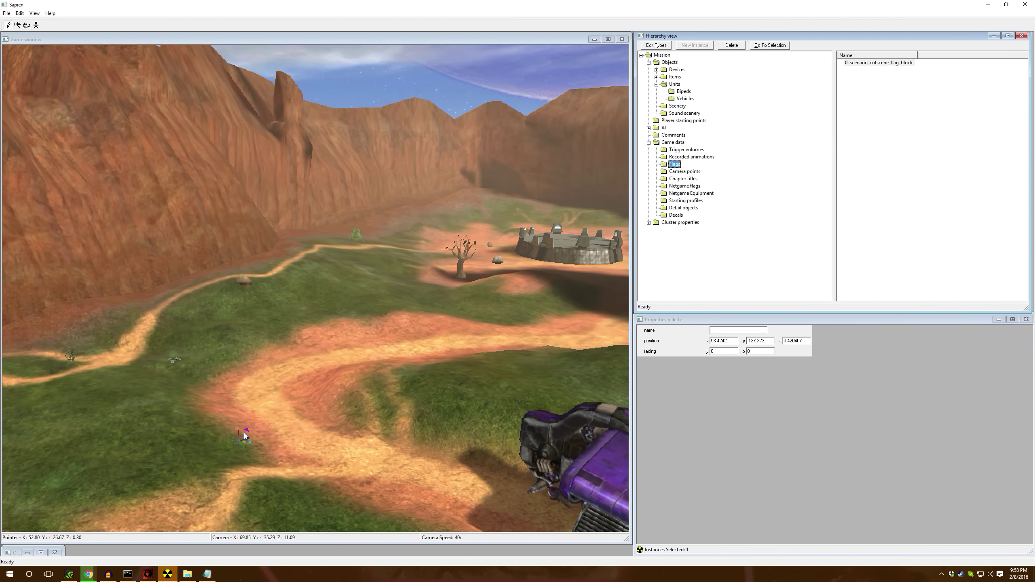
pyautogui.moveTo(237, 374); pyautogui.dragTo(212, 224)
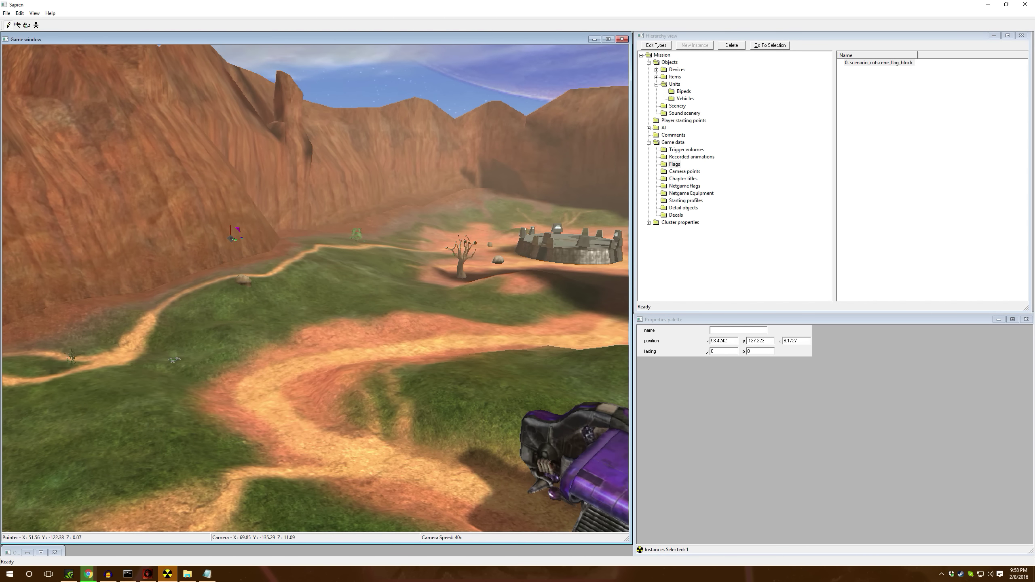
# Step: Name the new cutscene flag 1_play and save the scenario
pyautogui.press('w')
pyautogui.press('a')
pyautogui.moveTo(212, 223); pyautogui.dragTo(248, 224, button='middle')
pyautogui.moveTo(261, 397); pyautogui.dragTo(301, 400, button='middle')
pyautogui.press('a')
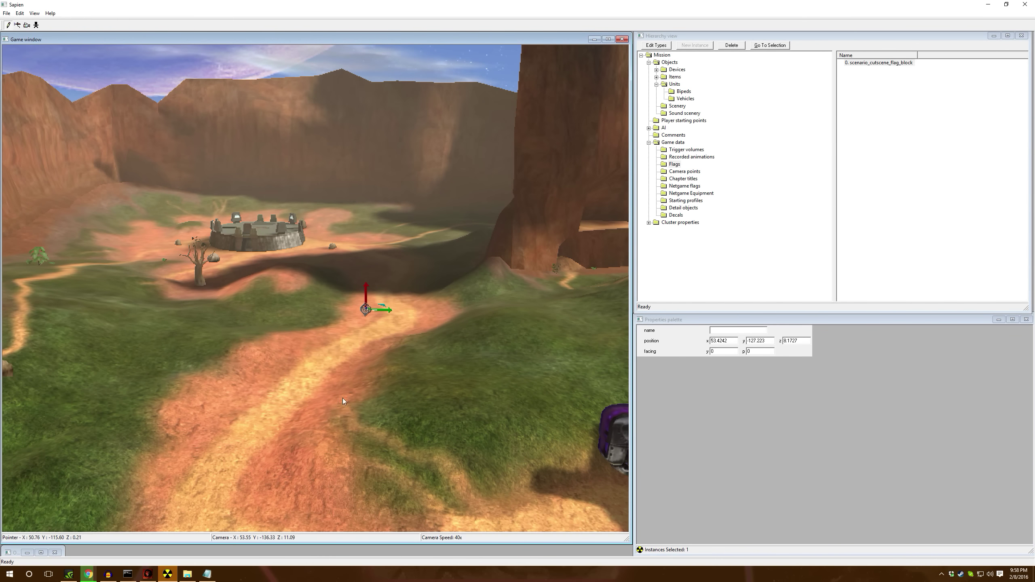
pyautogui.click(753, 330)
pyautogui.write('1_play')
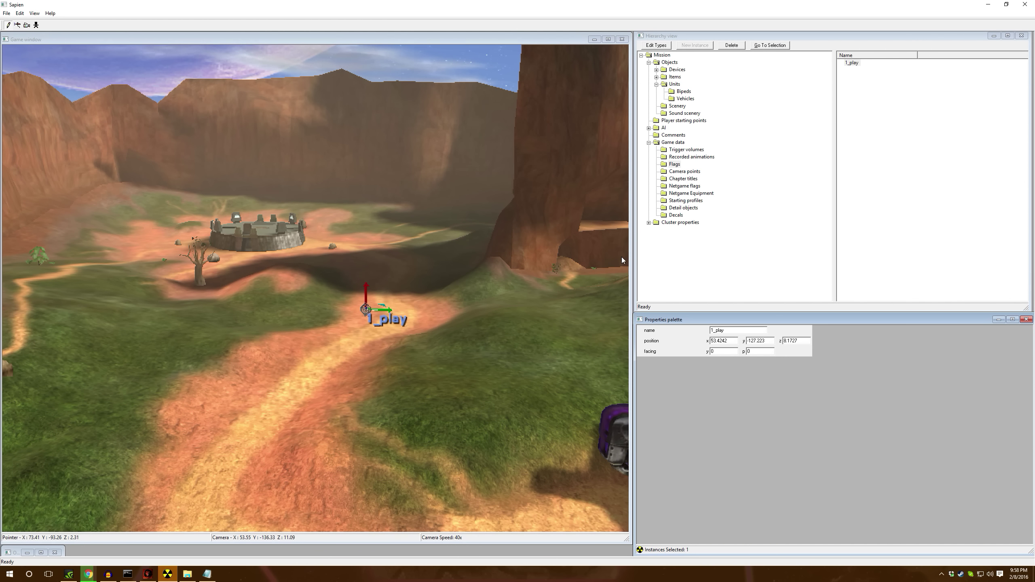
pyautogui.hotkey('ctrl', 's')
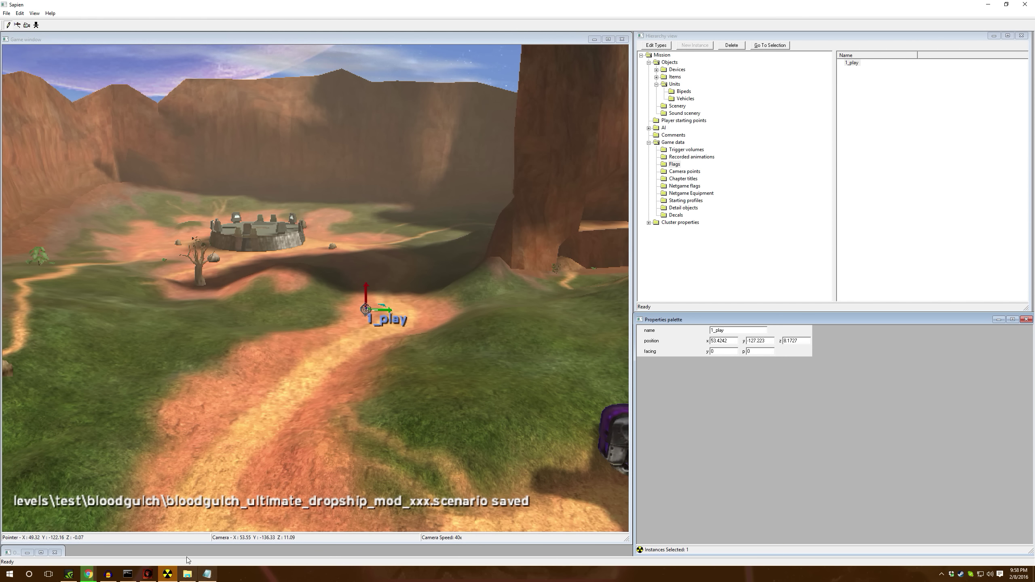
# Step: Switch back to scripts in Notepad and begin a custom_animation command for c_dropship below the teleport line
pyautogui.click(207, 574)
pyautogui.click(353, 146)
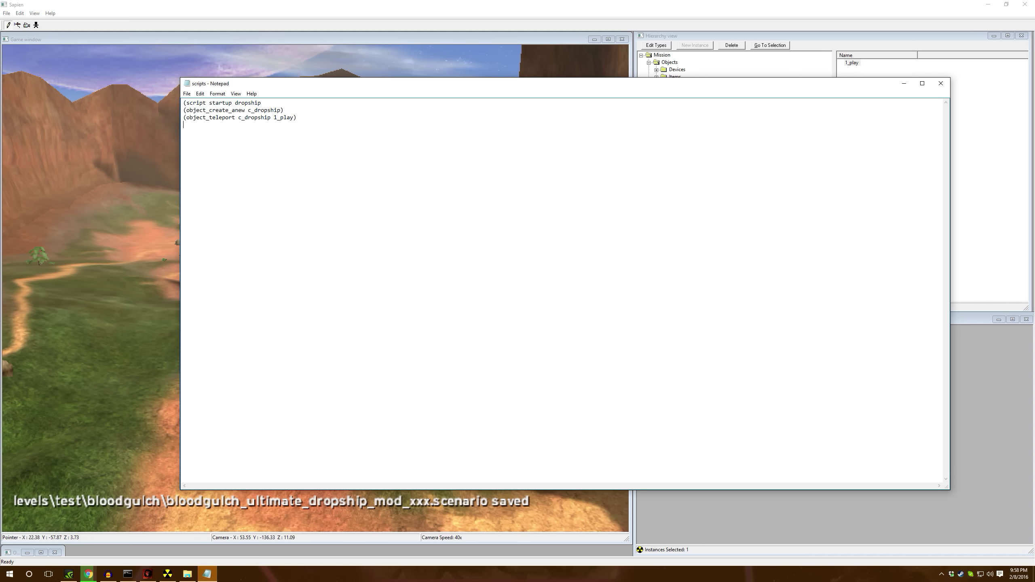
pyautogui.press('Return')
pyautogui.press('BackSpace')
pyautogui.press('BackSpace')
pyautogui.press('BackSpace')
pyautogui.press('BackSpace')
pyautogui.press('BackSpace')
pyautogui.press('BackSpace')
pyautogui.write('custom_anio')
pyautogui.write('nimati')
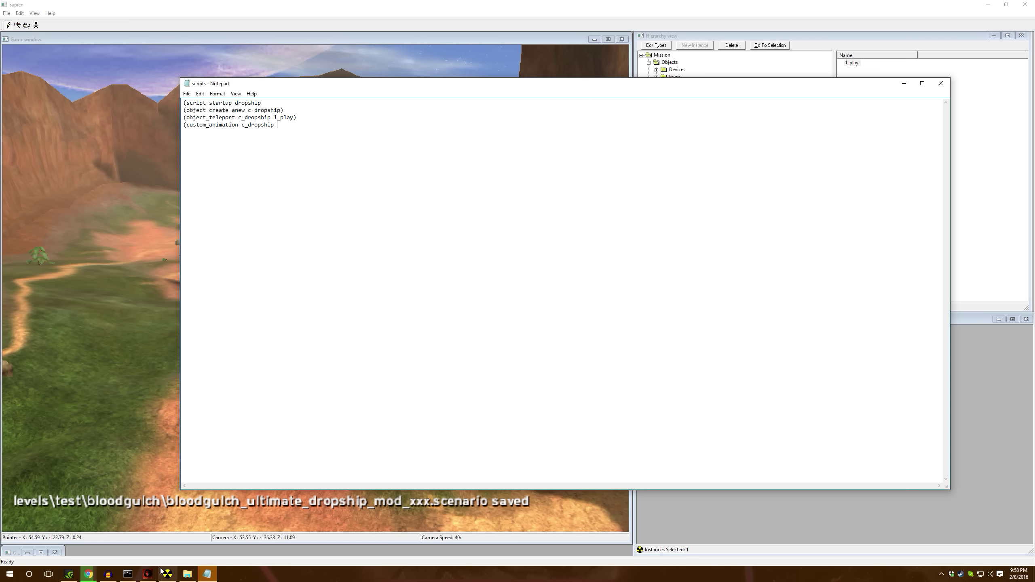
# Step: Check the animation tag in Guerilla and finish the custom_animation command with levels\test\bloodgulch\c_dropship\c_dropship 1 1, closing the script's parentheses
pyautogui.click(148, 574)
pyautogui.click(208, 574)
pyautogui.moveTo(290, 78); pyautogui.dragTo(477, 116)
pyautogui.write('1;e')
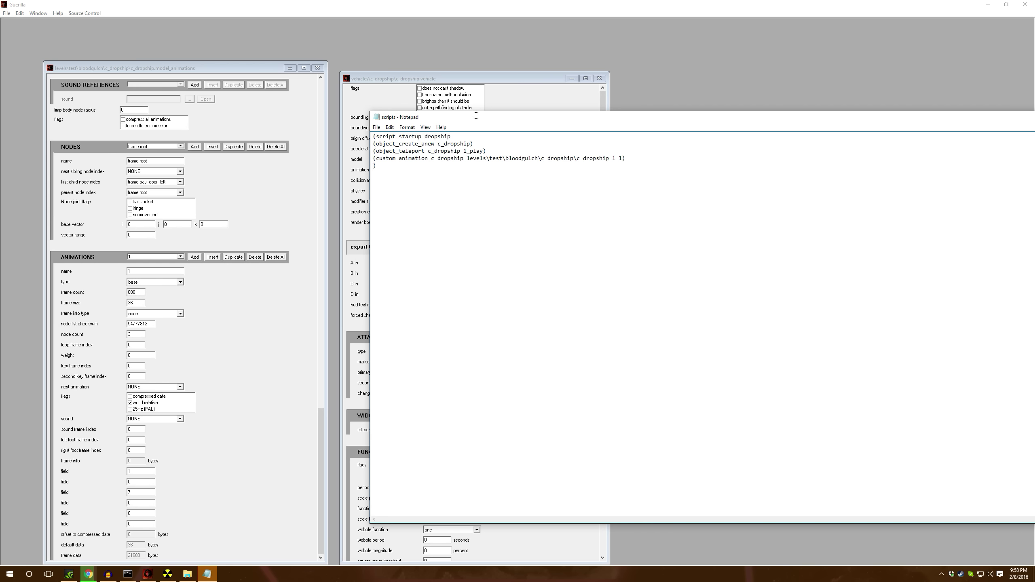
# Step: Switch to Sapien and open the actor variant palette of the AI encounters for adding tags
pyautogui.click(167, 574)
pyautogui.moveTo(245, 417); pyautogui.dragTo(280, 429, button='middle')
pyautogui.press('a')
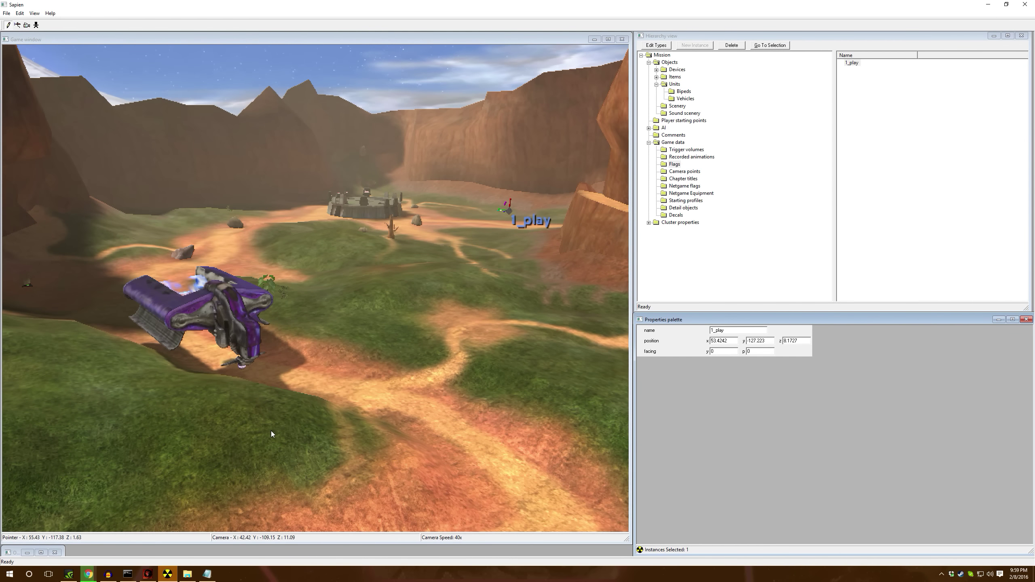
pyautogui.moveTo(261, 437); pyautogui.dragTo(261, 437, button='right')
pyautogui.moveTo(260, 437); pyautogui.dragTo(365, 339, button='middle')
pyautogui.press('a')
pyautogui.click(649, 143)
pyautogui.click(656, 84)
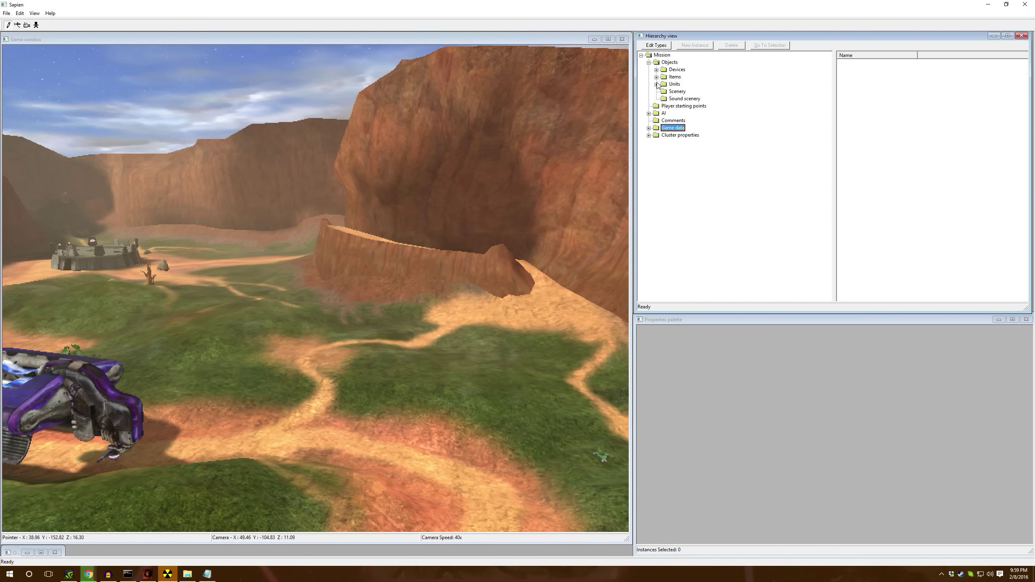
pyautogui.click(649, 62)
pyautogui.click(649, 77)
pyautogui.click(665, 84)
pyautogui.click(656, 45)
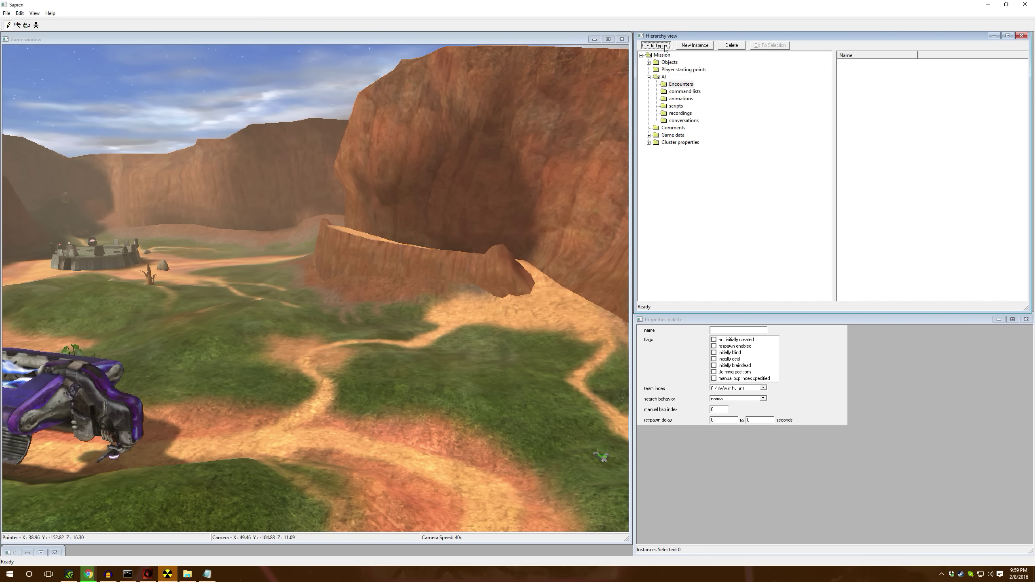
pyautogui.click(476, 327)
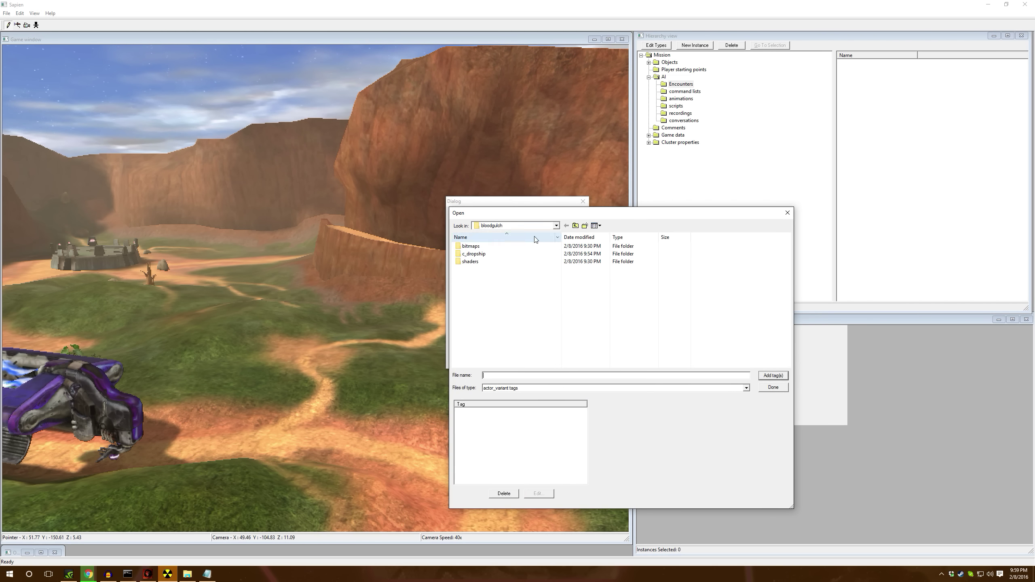
# Step: Add the elite minor plasma rifle actor variant from the elite minor folder under characters to the encounter types
pyautogui.click(576, 226)
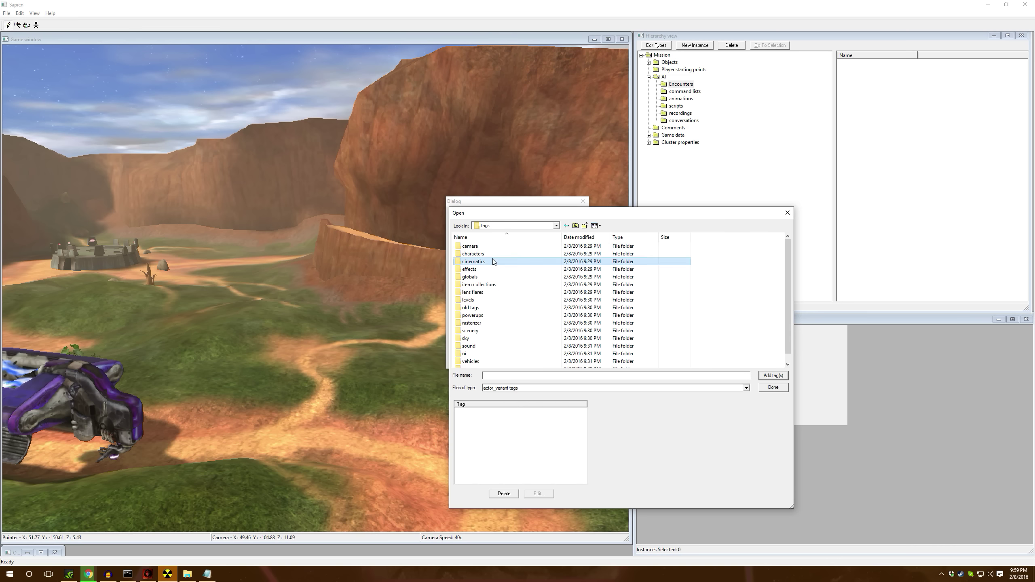
pyautogui.doubleClick(475, 254)
pyautogui.doubleClick(473, 292)
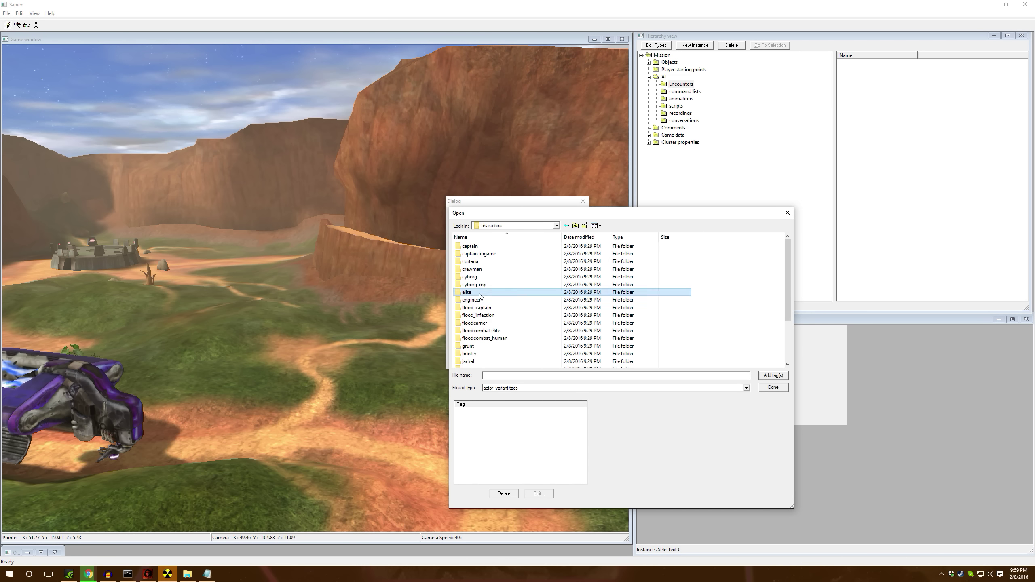
pyautogui.doubleClick(484, 277)
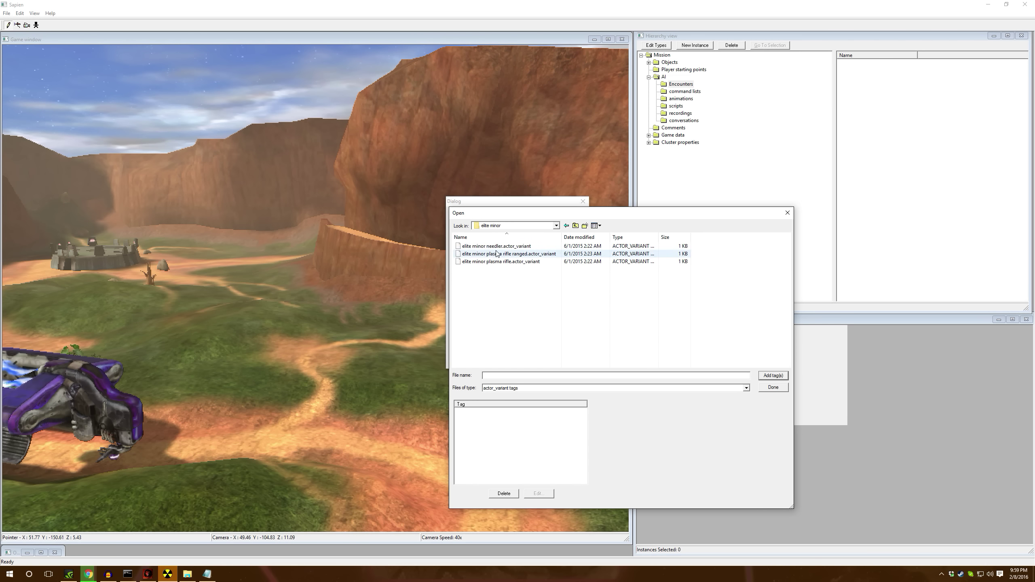
pyautogui.click(493, 262)
pyautogui.click(767, 378)
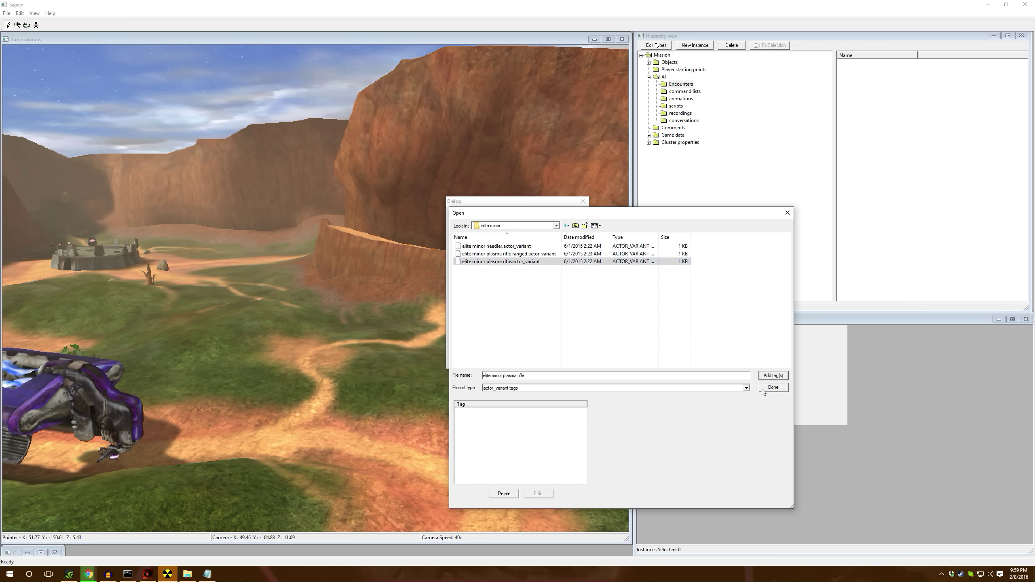
pyautogui.click(763, 389)
pyautogui.click(569, 359)
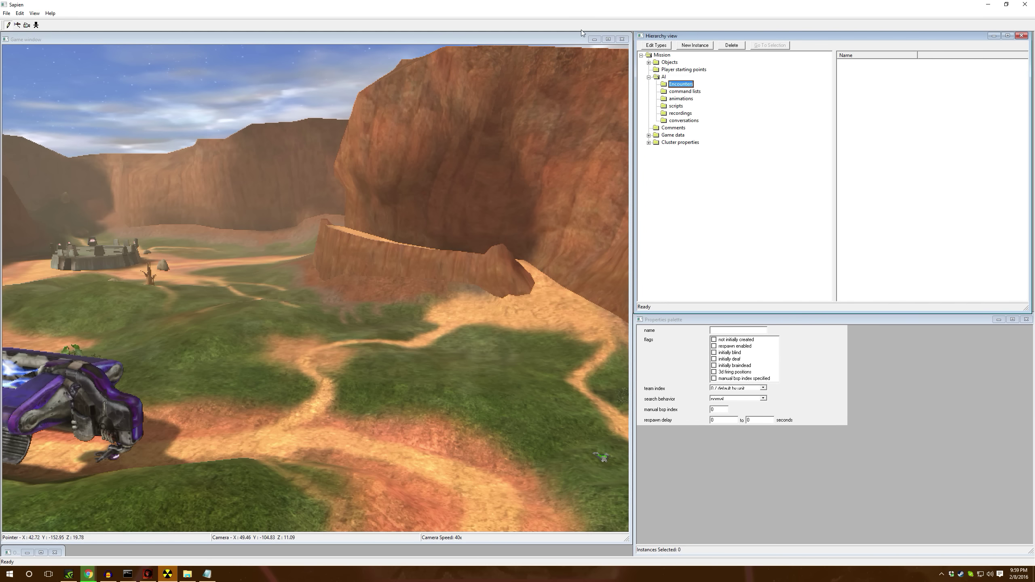
# Step: Create an encounter named ai, flag it as not initially created, and assign it to the covenant team
pyautogui.click(695, 45)
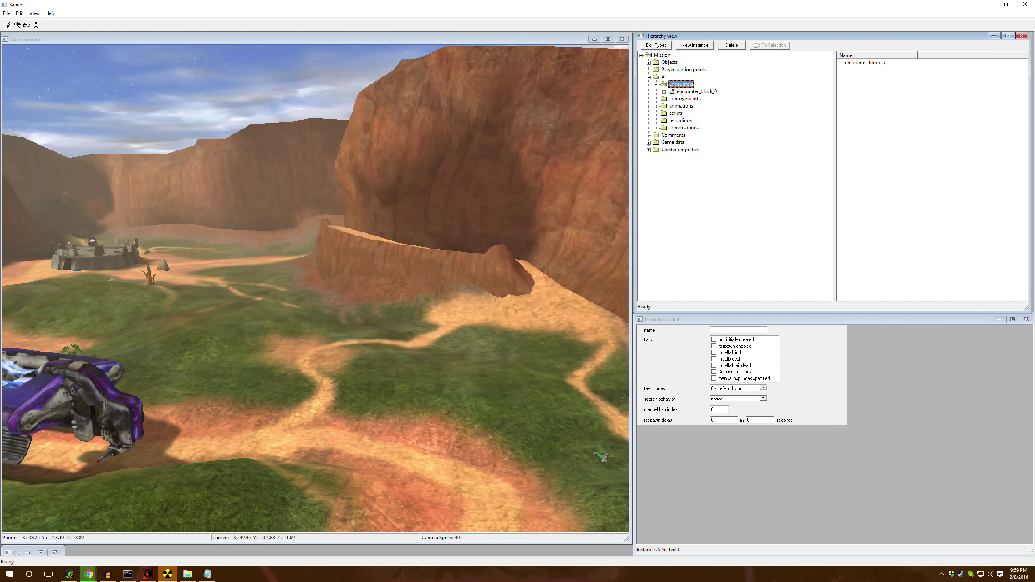
pyautogui.click(680, 93)
pyautogui.doubleClick(754, 331)
pyautogui.write('au')
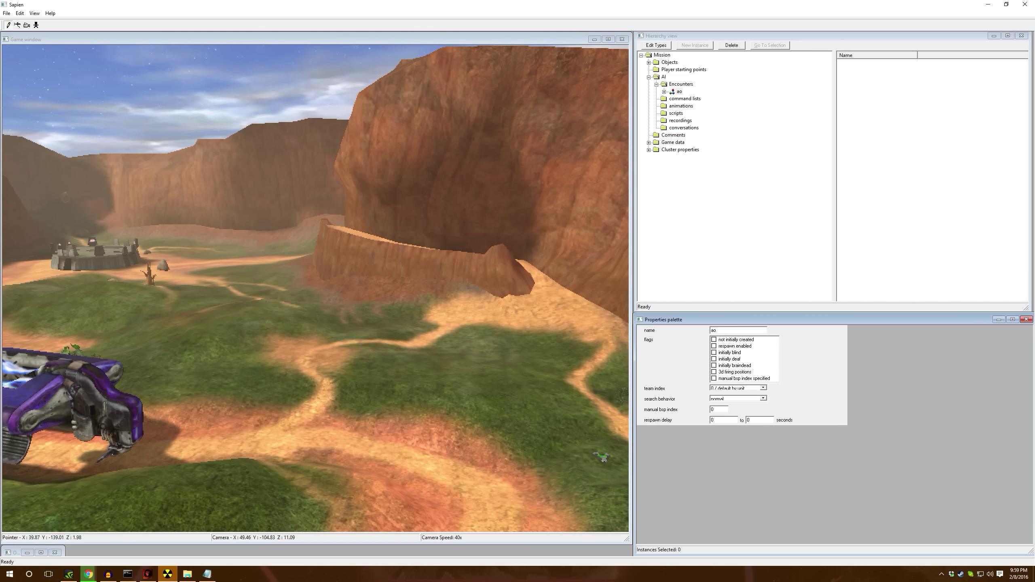
pyautogui.click(720, 341)
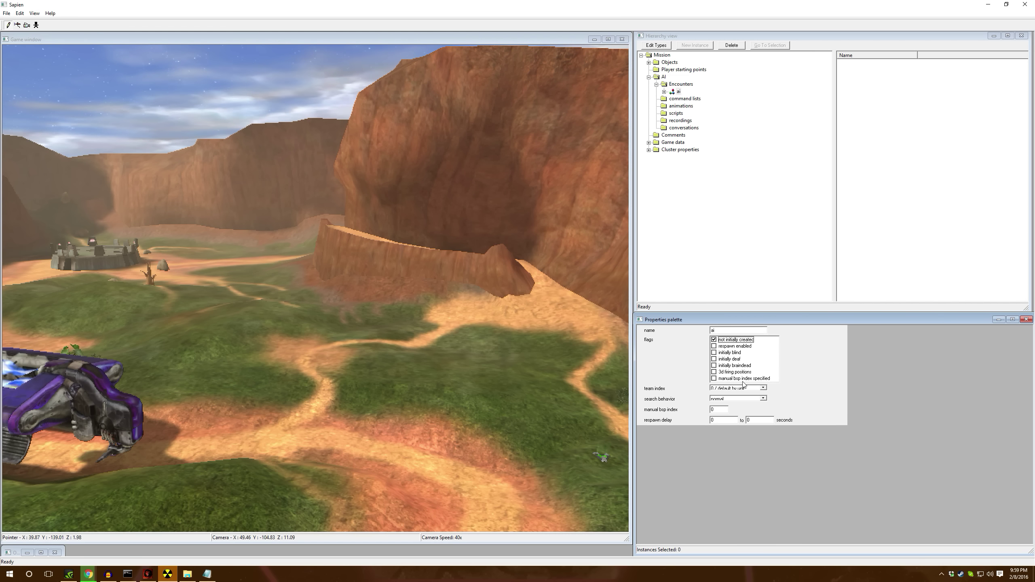
pyautogui.click(745, 388)
pyautogui.click(738, 410)
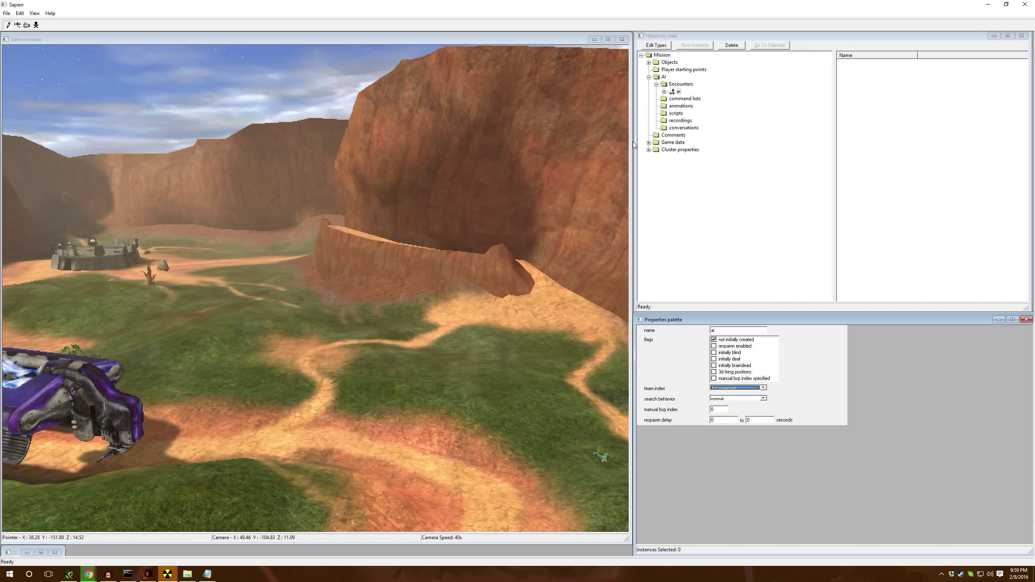
# Step: Place two firing positions for the ai encounter on the floor inside the base
pyautogui.click(664, 91)
pyautogui.click(701, 99)
pyautogui.press('w')
pyautogui.moveTo(499, 208); pyautogui.dragTo(384, 322, button='middle')
pyautogui.press('shift')
pyautogui.press('w')
pyautogui.rightClick(322, 352)
pyautogui.rightClick(443, 332)
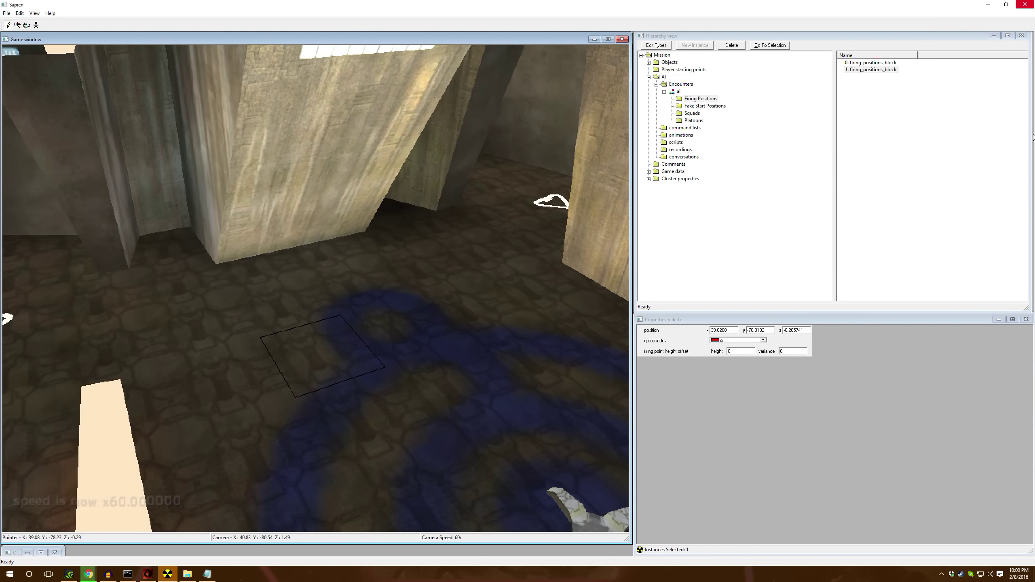
# Step: Add a squad to the ai encounter and set its actor type to elite minor plasma rifle
pyautogui.click(694, 120)
pyautogui.click(692, 113)
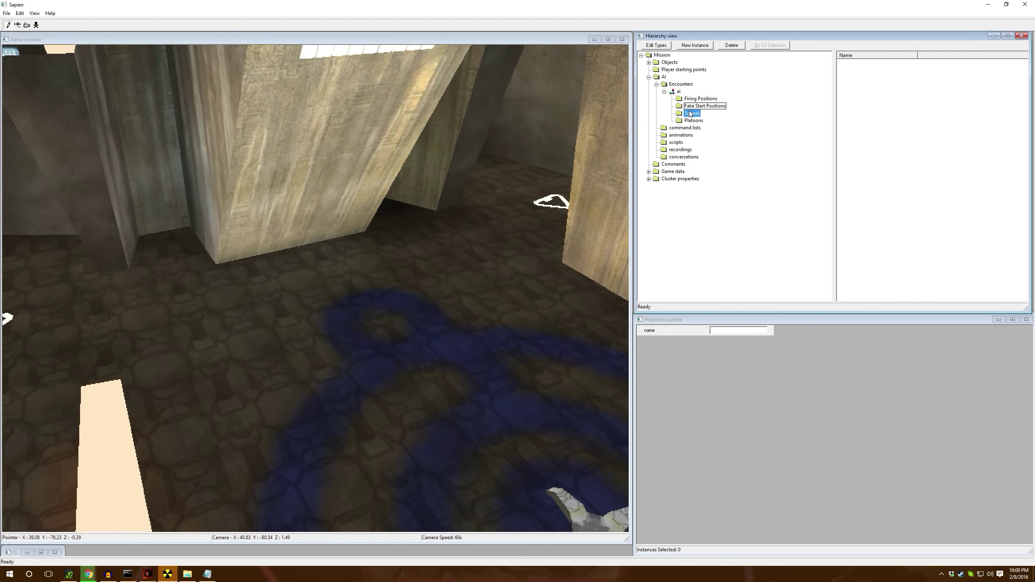
pyautogui.click(697, 46)
pyautogui.click(672, 113)
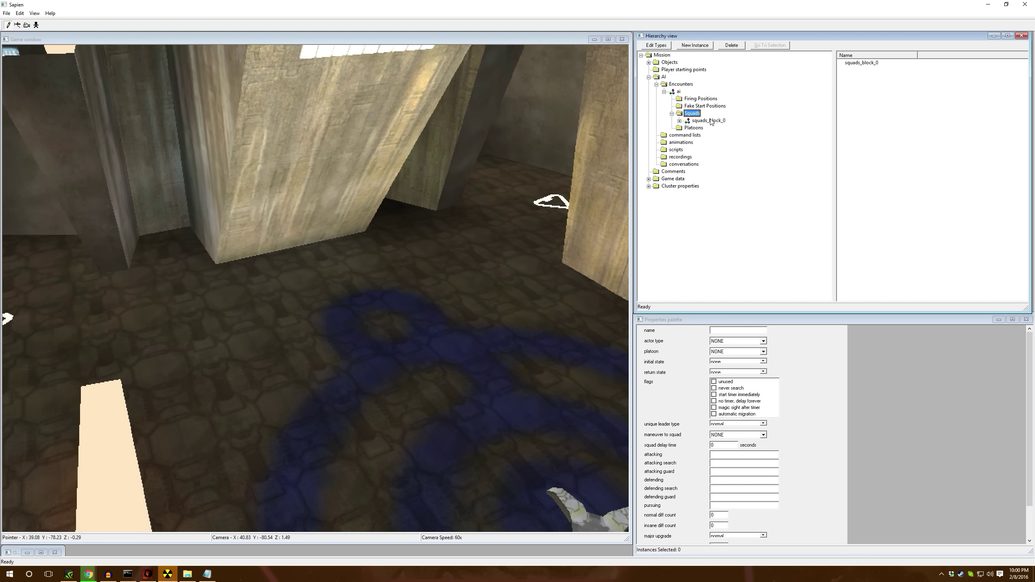
pyautogui.click(709, 120)
pyautogui.click(755, 343)
pyautogui.scroll(-1, 754, 342)
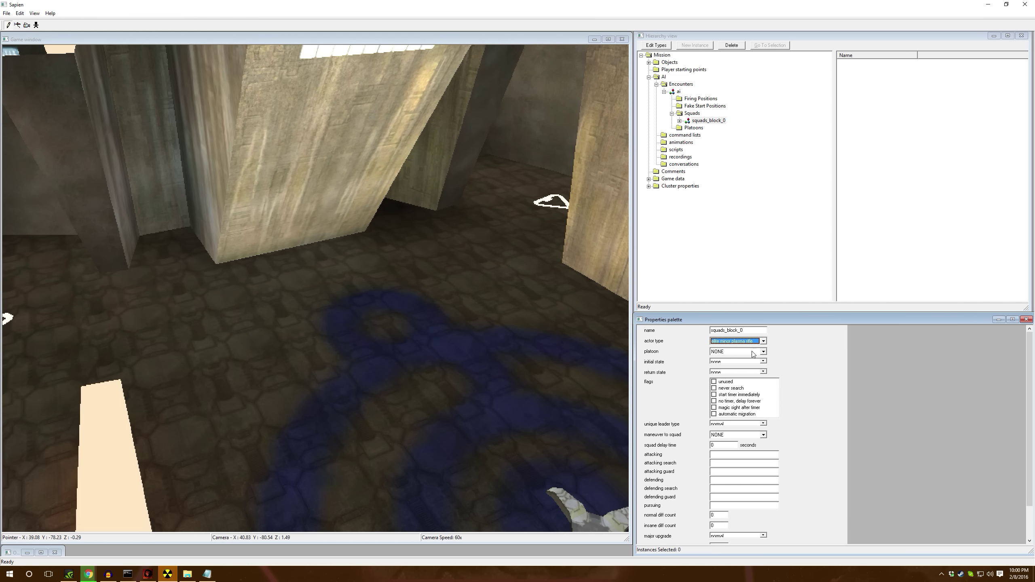
# Step: Set the squad's initial state to guarding at guard position, return state to alert, and normal and insane diff counts to 6
pyautogui.click(746, 362)
pyautogui.click(754, 362)
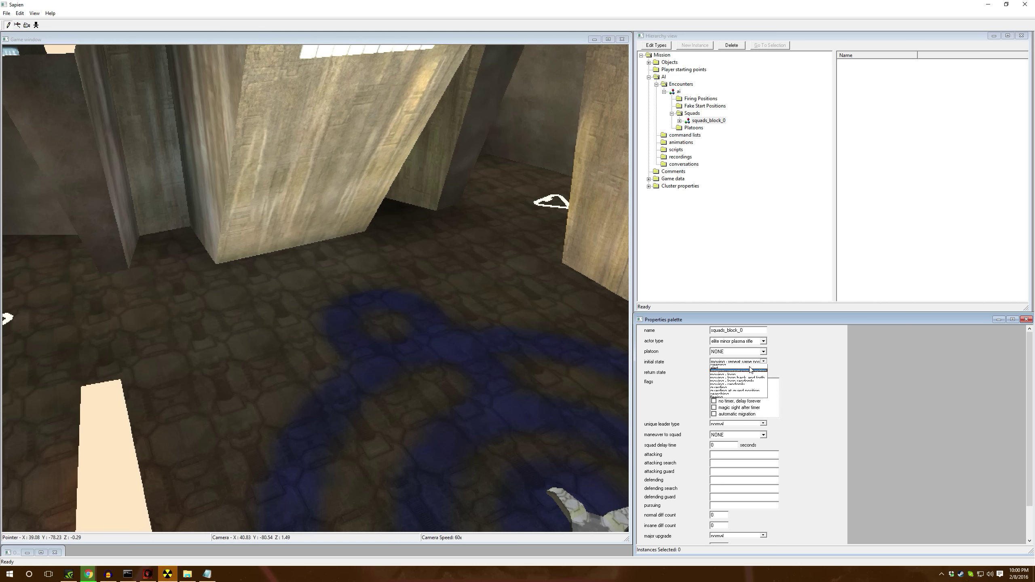
pyautogui.click(753, 394)
pyautogui.click(757, 372)
pyautogui.click(738, 398)
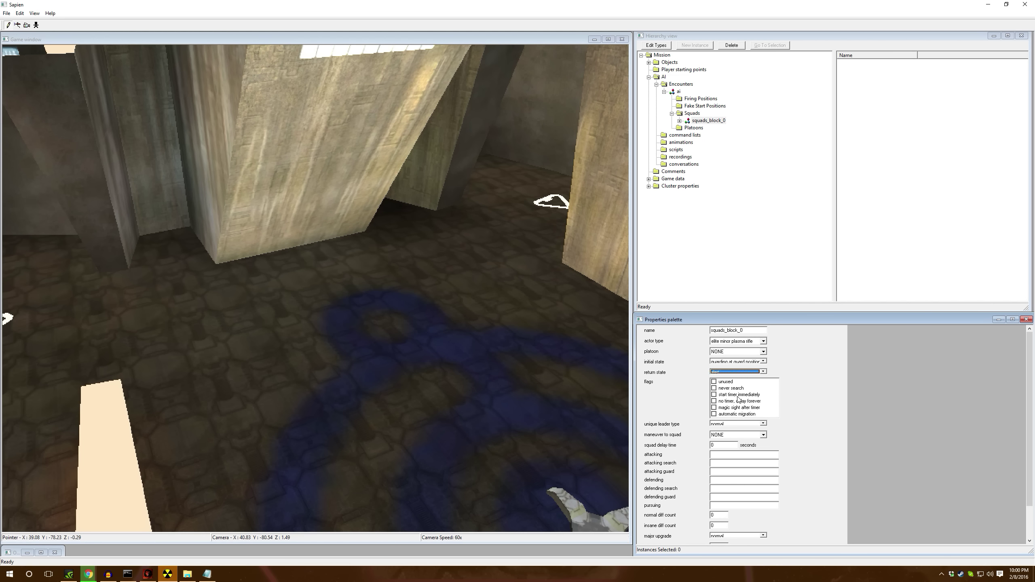
pyautogui.click(712, 515)
# Step: Place starting locations for squads_block_0 of the ai encounter across the floor inside the base
pyautogui.click(679, 120)
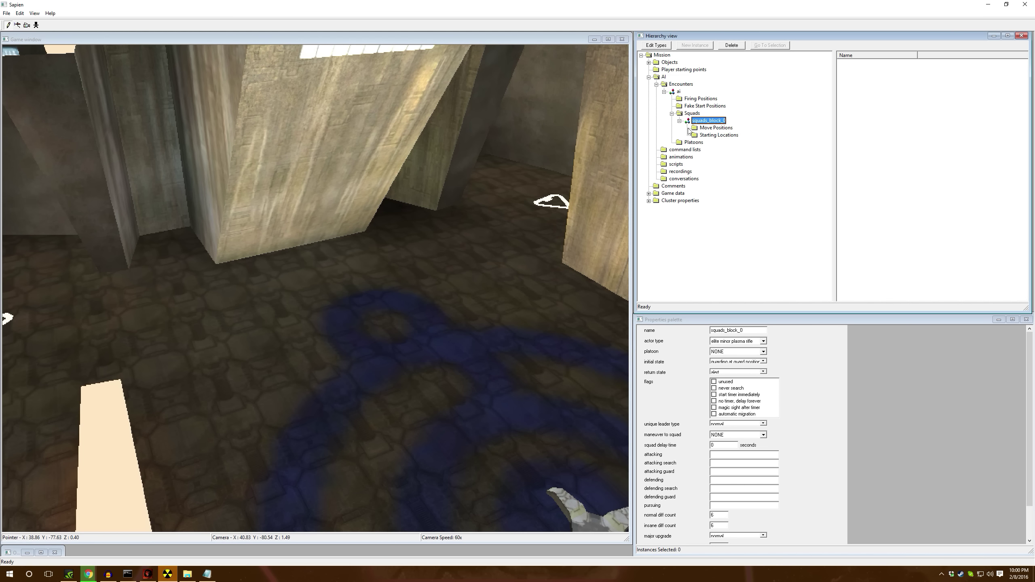
pyautogui.click(702, 137)
pyautogui.moveTo(244, 363); pyautogui.dragTo(237, 395, button='middle')
pyautogui.press('d')
pyautogui.rightClick(239, 321)
pyautogui.rightClick(139, 259)
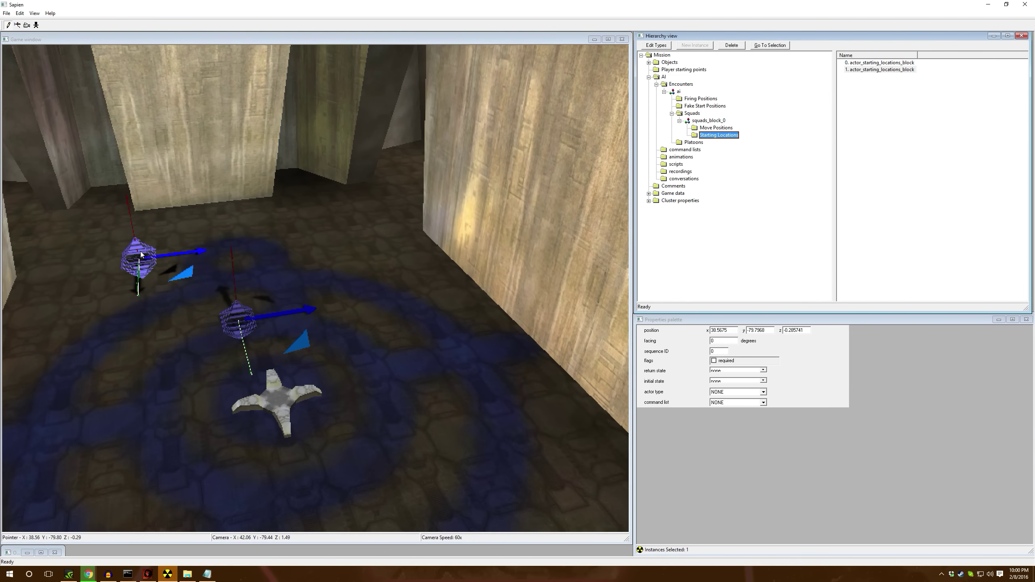
pyautogui.rightClick(231, 229)
pyautogui.rightClick(432, 263)
pyautogui.rightClick(267, 482)
pyautogui.rightClick(154, 382)
pyautogui.rightClick(199, 236)
pyautogui.rightClick(409, 257)
# Step: Scatter firing positions for the ai encounter on the ground all around the landed dropship
pyautogui.press('w')
pyautogui.moveTo(239, 321); pyautogui.dragTo(222, 305, button='middle')
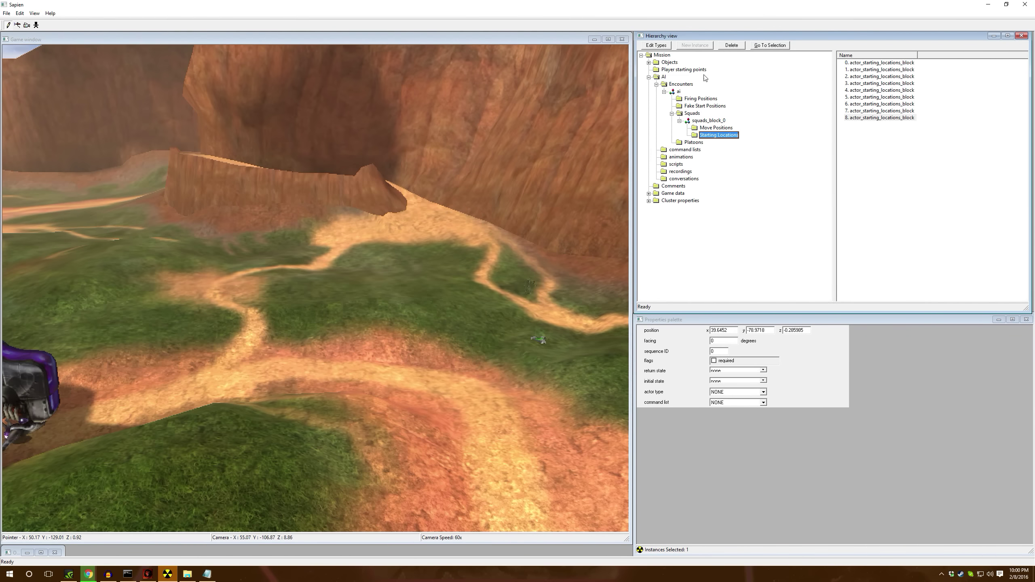
pyautogui.click(702, 98)
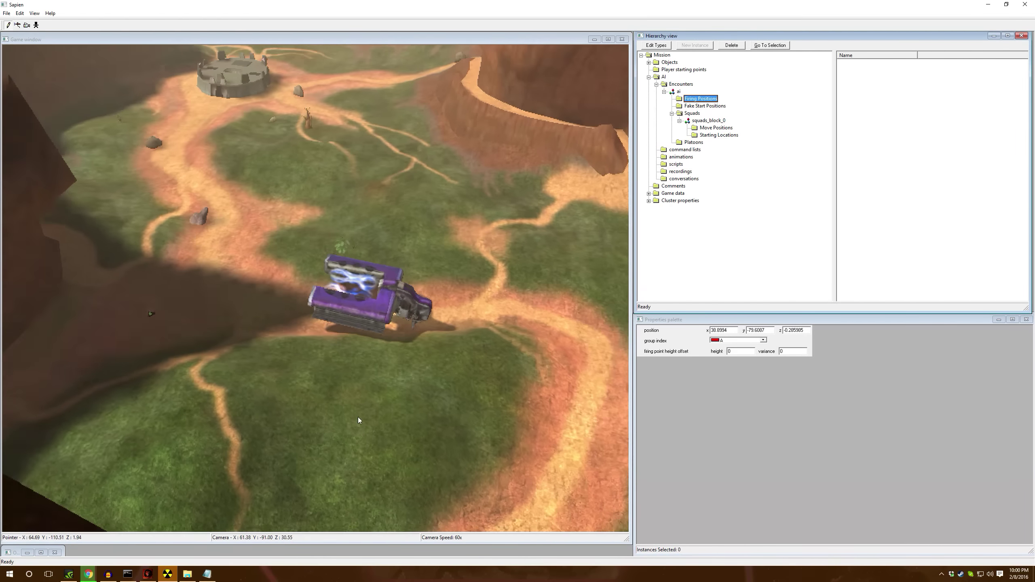
pyautogui.rightClick(473, 291)
pyautogui.rightClick(409, 275)
pyautogui.rightClick(395, 250)
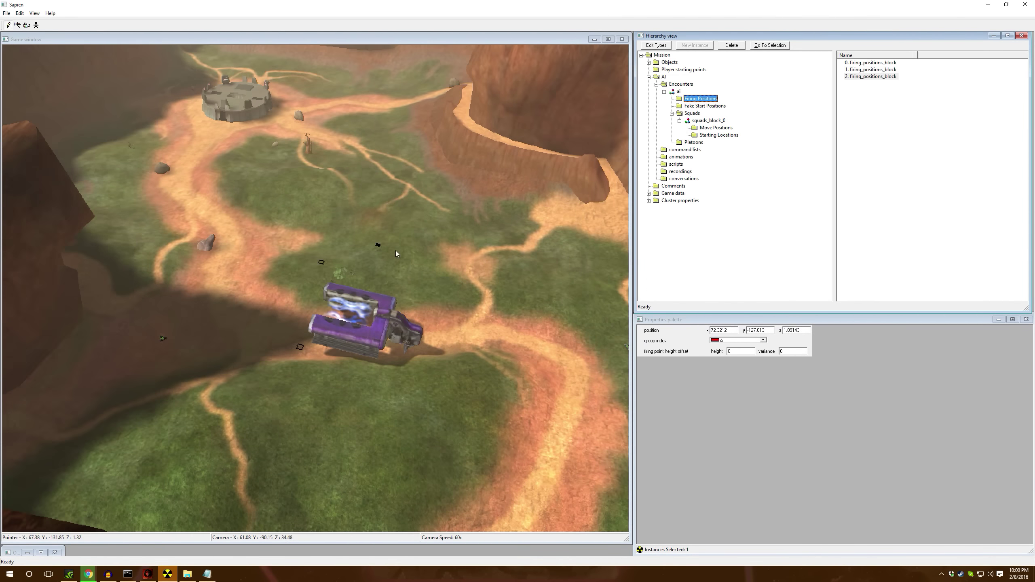
pyautogui.rightClick(321, 262)
pyautogui.rightClick(235, 290)
pyautogui.rightClick(300, 347)
pyautogui.rightClick(280, 426)
pyautogui.rightClick(401, 437)
pyautogui.rightClick(276, 310)
pyautogui.rightClick(362, 259)
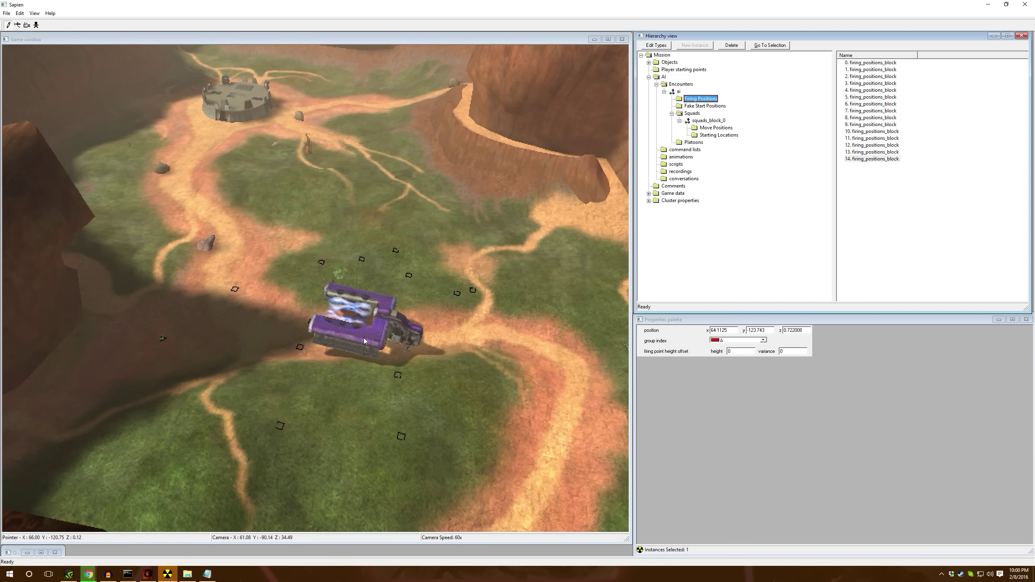
pyautogui.rightClick(402, 345)
pyautogui.rightClick(300, 398)
pyautogui.rightClick(268, 418)
pyautogui.rightClick(347, 355)
pyautogui.rightClick(269, 308)
pyautogui.rightClick(277, 359)
pyautogui.rightClick(274, 349)
pyautogui.rightClick(415, 380)
pyautogui.rightClick(492, 356)
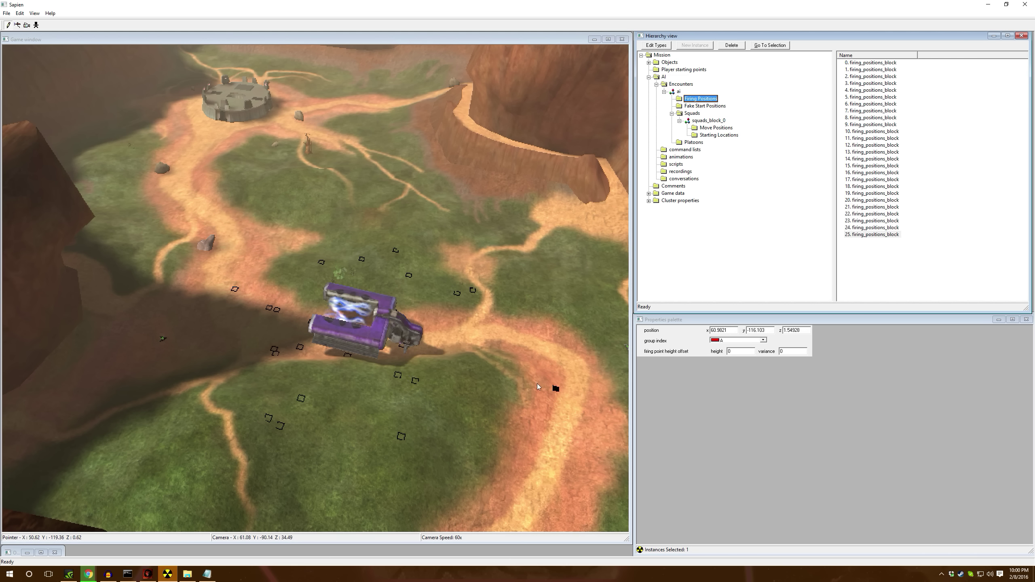
pyautogui.rightClick(480, 336)
pyautogui.rightClick(416, 292)
pyautogui.rightClick(428, 275)
pyautogui.rightClick(366, 242)
pyautogui.rightClick(387, 352)
pyautogui.rightClick(448, 337)
pyautogui.rightClick(442, 285)
pyautogui.rightClick(396, 304)
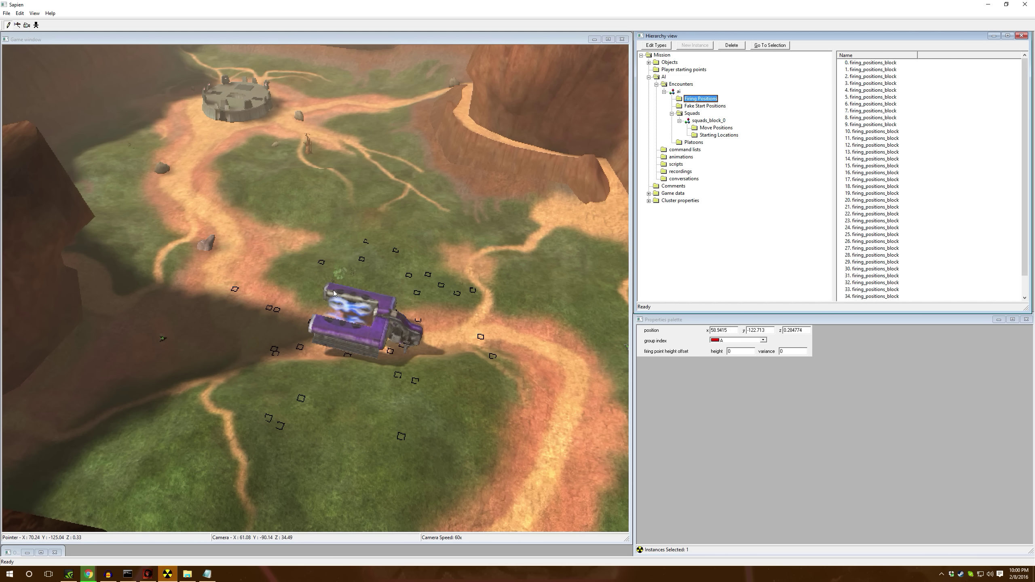
pyautogui.rightClick(418, 320)
pyautogui.rightClick(404, 375)
pyautogui.rightClick(382, 376)
pyautogui.rightClick(309, 399)
pyautogui.rightClick(242, 362)
pyautogui.rightClick(232, 325)
pyautogui.rightClick(228, 374)
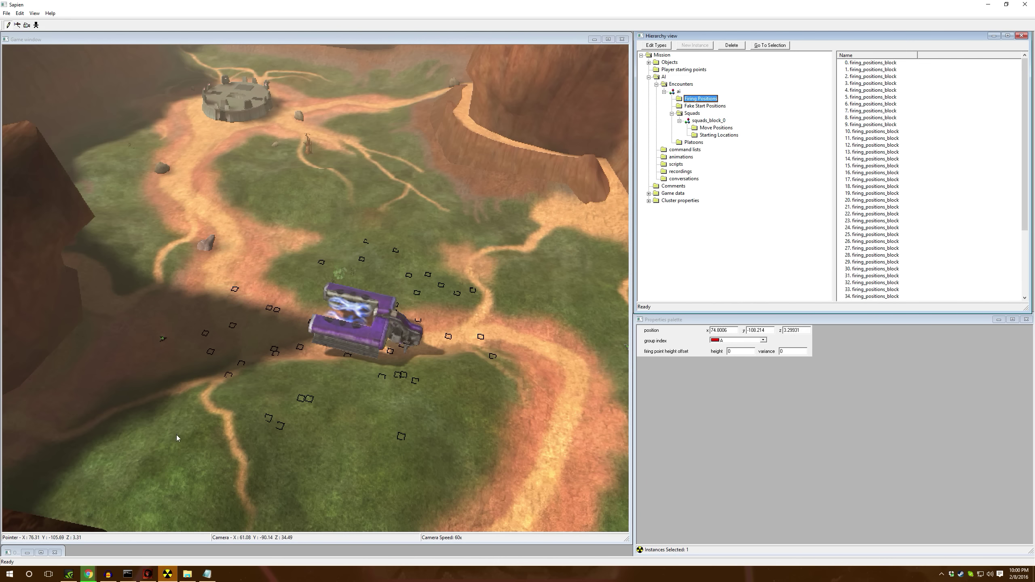
# Step: Place a dense cluster of additional firing positions on the grassy hill beside the narrow dirt trail near the dropship
pyautogui.rightClick(210, 404)
pyautogui.rightClick(168, 492)
pyautogui.rightClick(171, 453)
pyautogui.rightClick(167, 466)
pyautogui.rightClick(184, 459)
pyautogui.rightClick(187, 467)
pyautogui.rightClick(196, 478)
pyautogui.rightClick(206, 481)
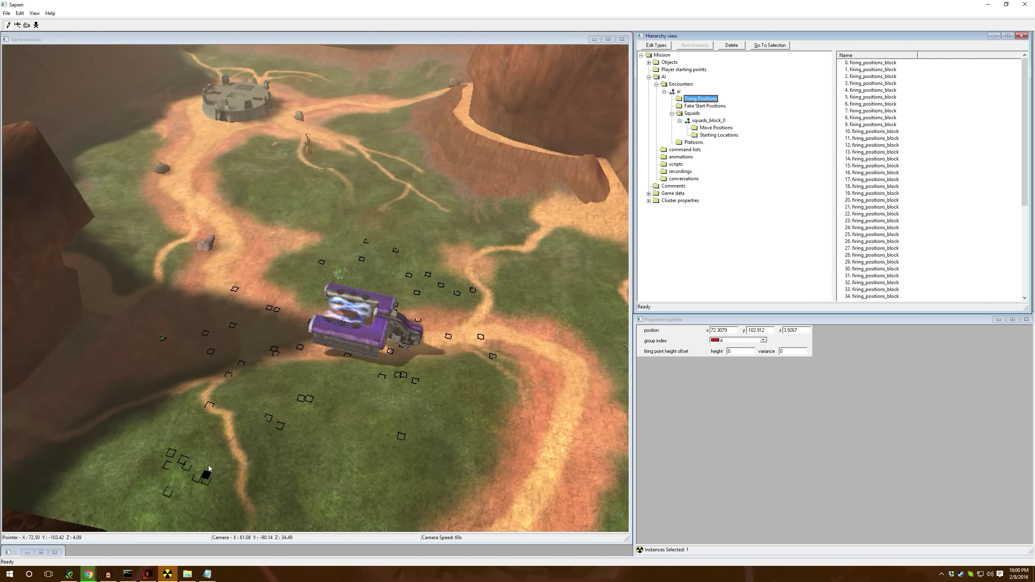
pyautogui.rightClick(207, 468)
pyautogui.rightClick(207, 456)
pyautogui.rightClick(212, 439)
pyautogui.rightClick(217, 446)
pyautogui.rightClick(221, 457)
pyautogui.rightClick(230, 482)
pyautogui.rightClick(233, 468)
pyautogui.rightClick(225, 437)
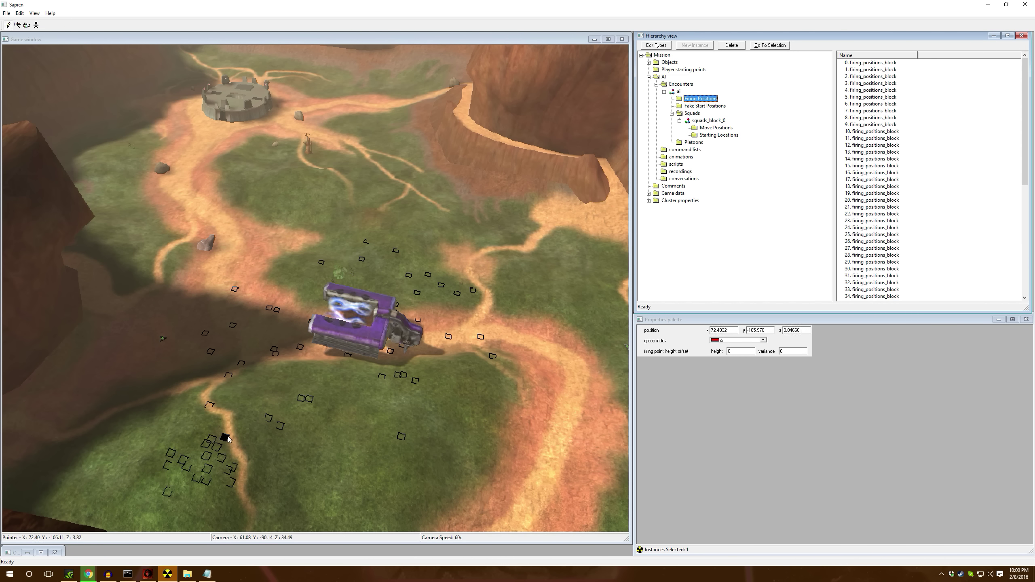
pyautogui.rightClick(237, 436)
pyautogui.rightClick(246, 440)
pyautogui.rightClick(261, 450)
pyautogui.rightClick(264, 459)
pyautogui.rightClick(258, 470)
pyautogui.rightClick(244, 483)
# Step: Collapse the ai encounter in the hierarchy and save the scenario
pyautogui.moveTo(274, 451); pyautogui.dragTo(322, 420, button='middle')
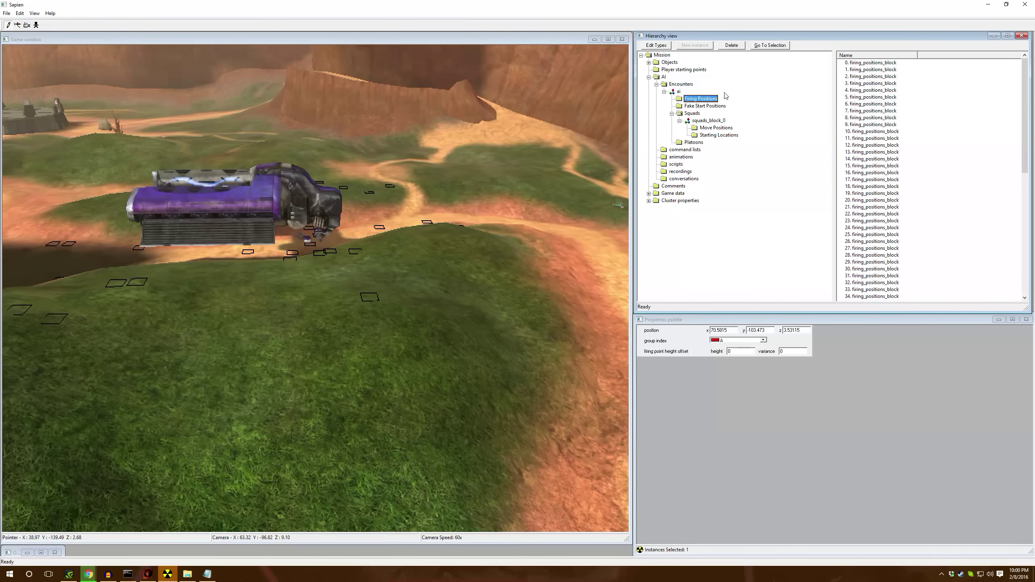
pyautogui.click(664, 91)
pyautogui.hotkey('ctrl', 's')
pyautogui.moveTo(402, 301); pyautogui.dragTo(410, 282, button='middle')
pyautogui.press('w')
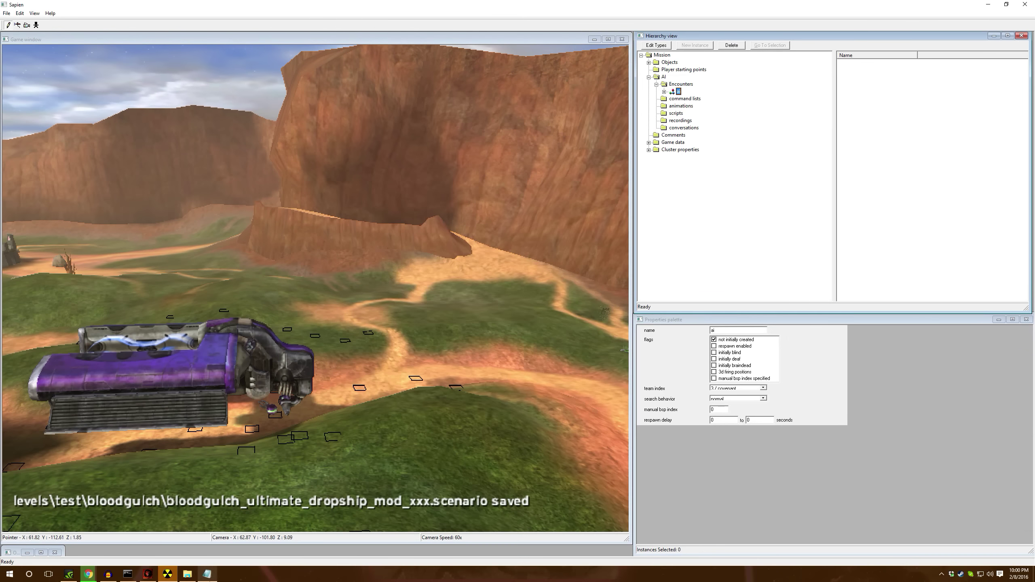
# Step: In the scripts Notepad file, add (ai_place ai) before the custom_animation line and a vehicle_load_magic spirit "passengerl" (ai_actors b_e_covdrop_01/a_gruntfuel) line after it
pyautogui.hotkey('alt', 'Tab')
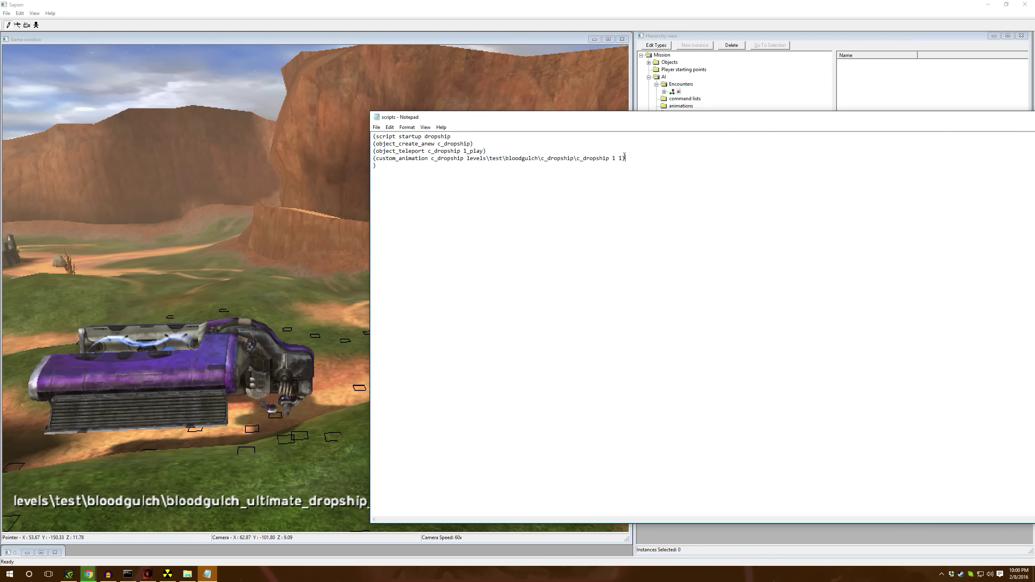
pyautogui.press('Return')
pyautogui.moveTo(611, 120); pyautogui.dragTo(724, 231)
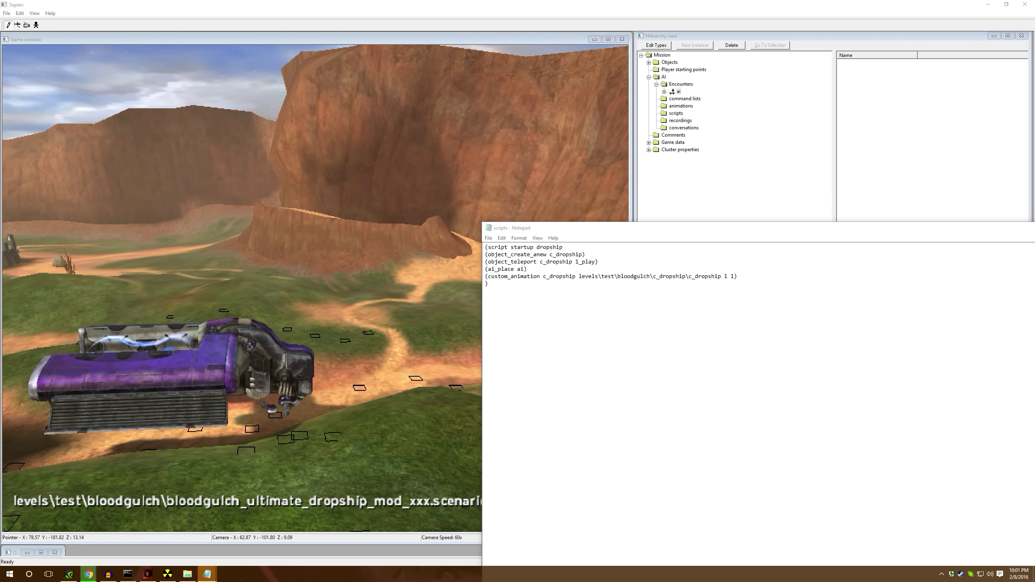
pyautogui.click(753, 271)
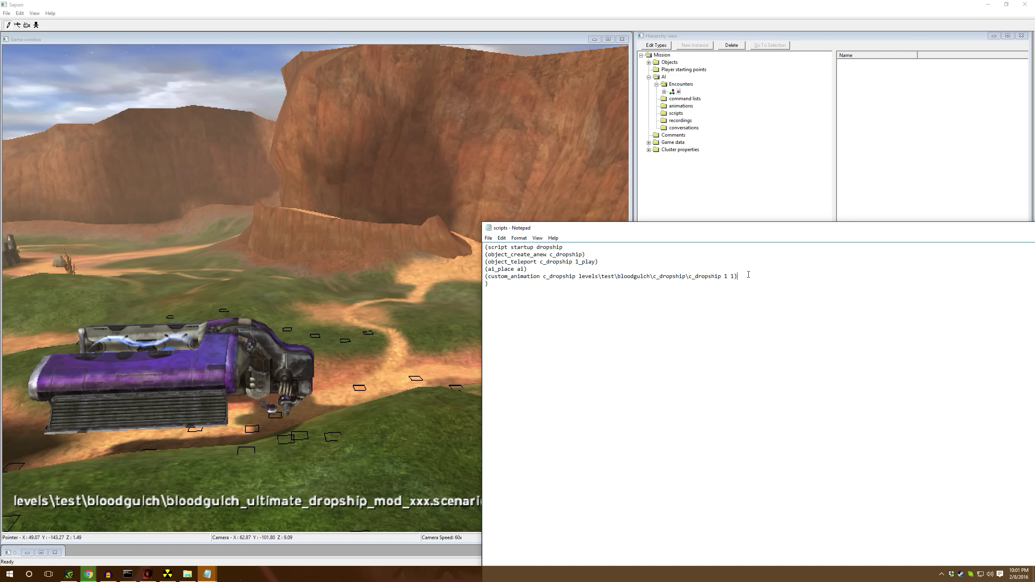
pyautogui.write('(vehicle_load_magic spirit "passengerl" (ai_actors b_e_covdrop_01/a_gruntfuel))')
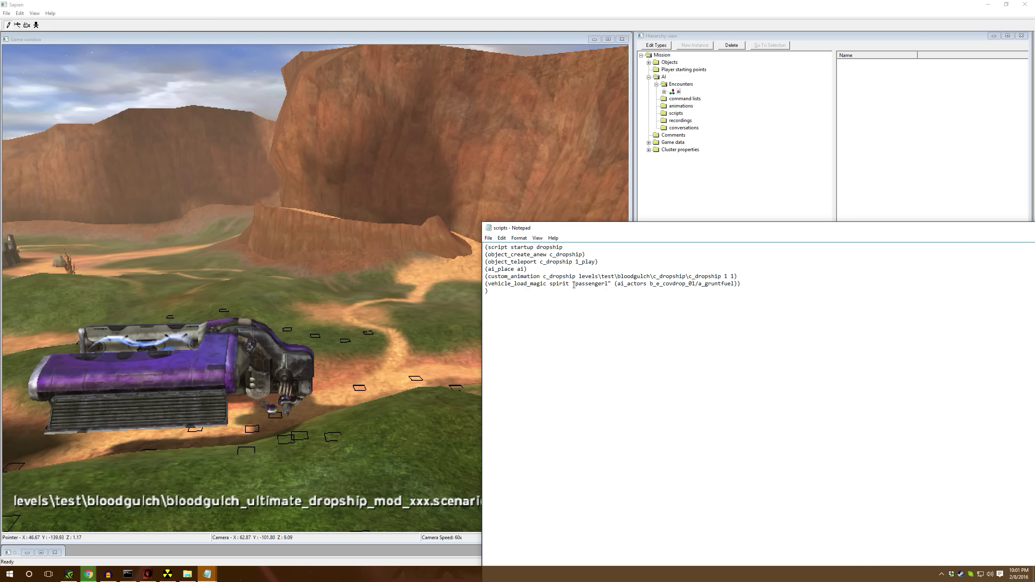
pyautogui.moveTo(549, 286); pyautogui.dragTo(571, 277)
pyautogui.press('BackSpace')
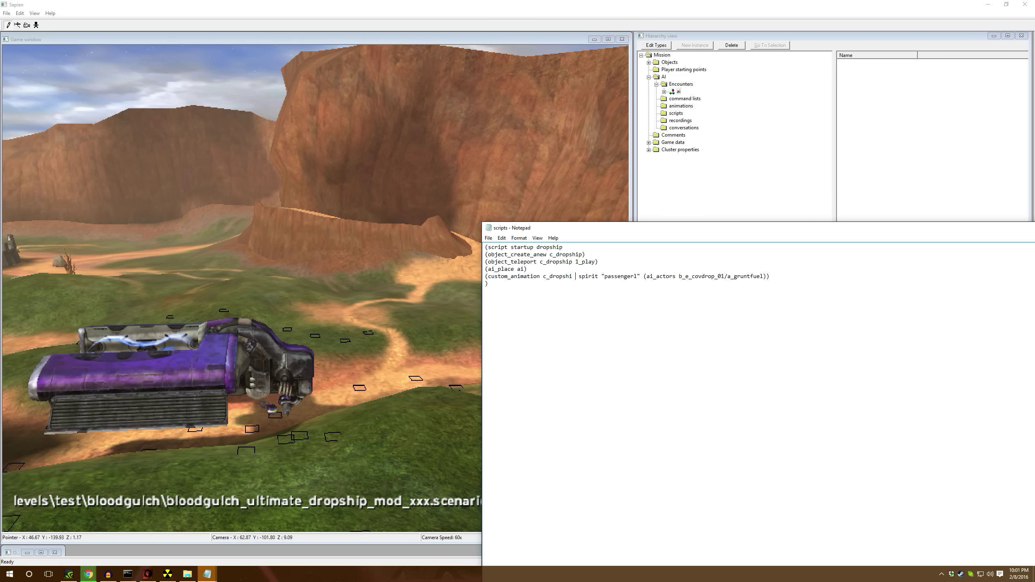
pyautogui.hotkey('ctrl', 'z')
# Step: Adapt the vehicle_load_magic line to use c_dropship, the seat name "passenger" and (ai_actors ai)
pyautogui.doubleClick(559, 284)
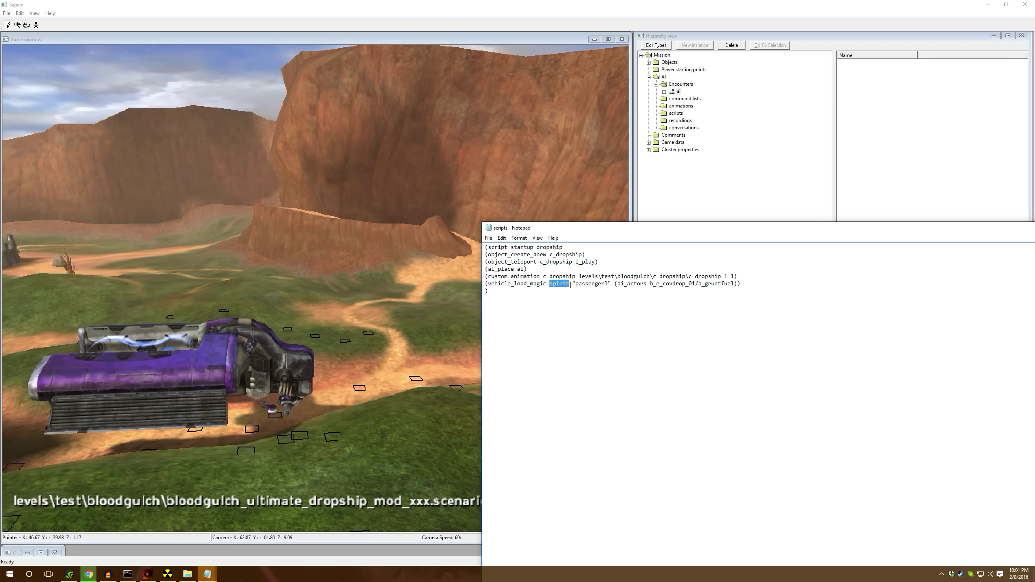
pyautogui.write('c_dropship')
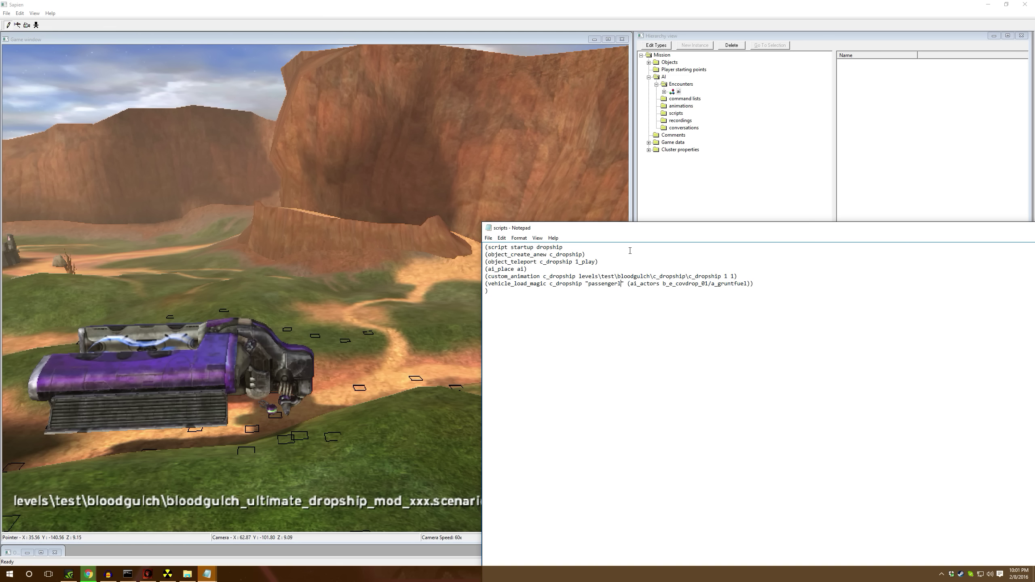
pyautogui.press('BackSpace')
pyautogui.moveTo(660, 284); pyautogui.dragTo(742, 282)
pyautogui.write('ai')
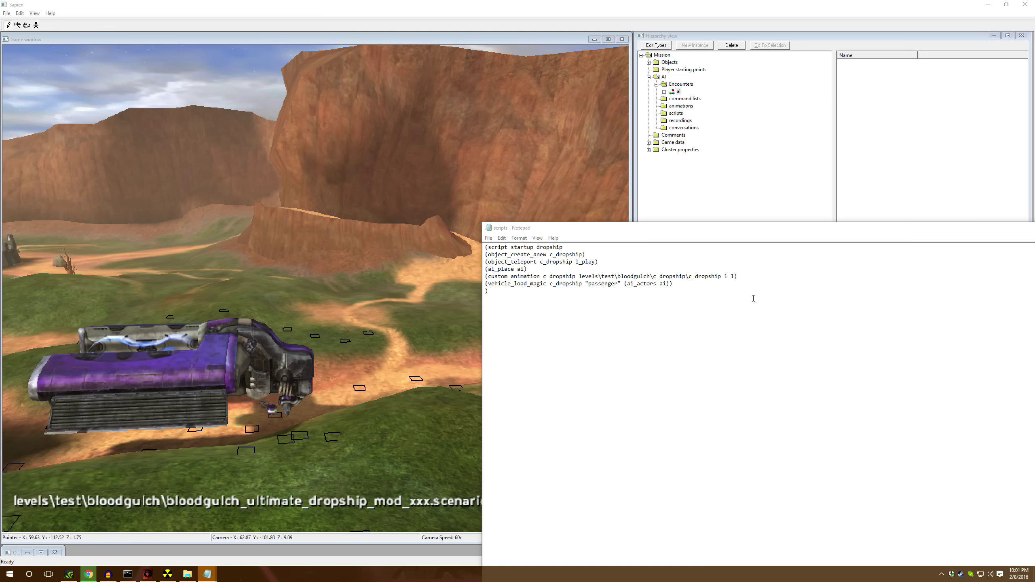
# Step: Add the begin_random vehicle_unload block with its sleep and object_destroy lines, and replace spirit2 with c_dropship in the first two unload lines
pyautogui.click(688, 280)
pyautogui.write('(begin_random (begin (vehicle_unload spirit2 "cd-passengerl01" )(sleep 3 )) (begin (vehicle_unload spirit2 "cd-passengerl02" )(sleep 3 )) (begin (vehicle_unload spirit2 "cd-passengerl03" )(sleep 3 )) (begin (vehicle_unload spirit2 "cd-passengerl04" )(sleep 3 )) (begin (vehicle_unload spirit2 "cd-passengerr01" )(sleep 3 )) (begin (vehicle_unload spirit2 "cd-passengerr02" )(sleep 3 )) (begin (vehicle_unload spirit2 "cd-passengerr03" )(sleep 3 )) (begin (vehicle_unload spirit2 "cd-passengerr04" )(sleep 3 ))) (sleep (unit_get_custom_animation_time spirit2)) (object_destroy spirit2)')
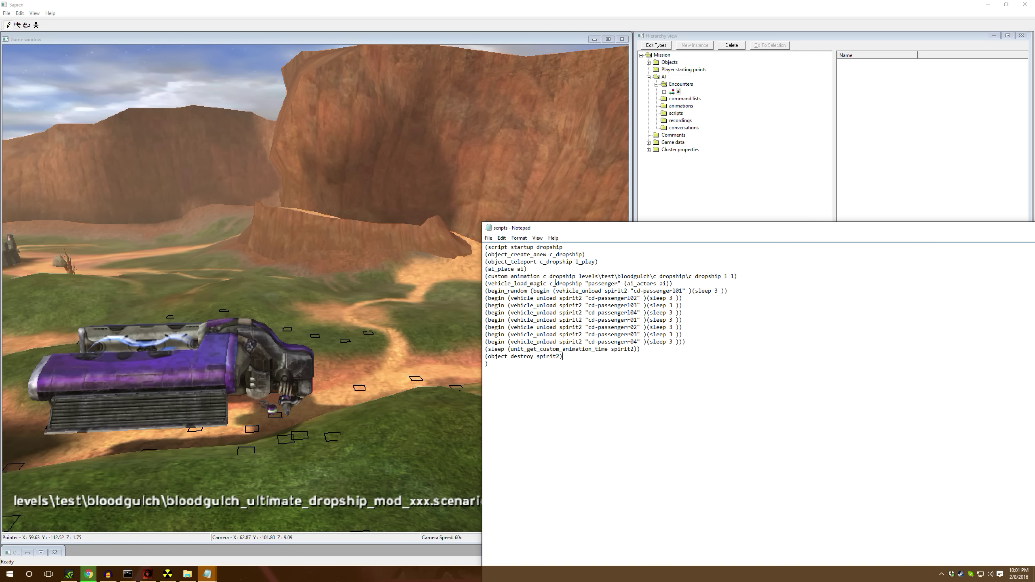
pyautogui.moveTo(547, 283); pyautogui.dragTo(629, 291)
pyautogui.hotkey('ctrl', 'c')
pyautogui.hotkey('ctrl', 'v')
pyautogui.press('BackSpace')
pyautogui.moveTo(605, 291); pyautogui.dragTo(638, 291)
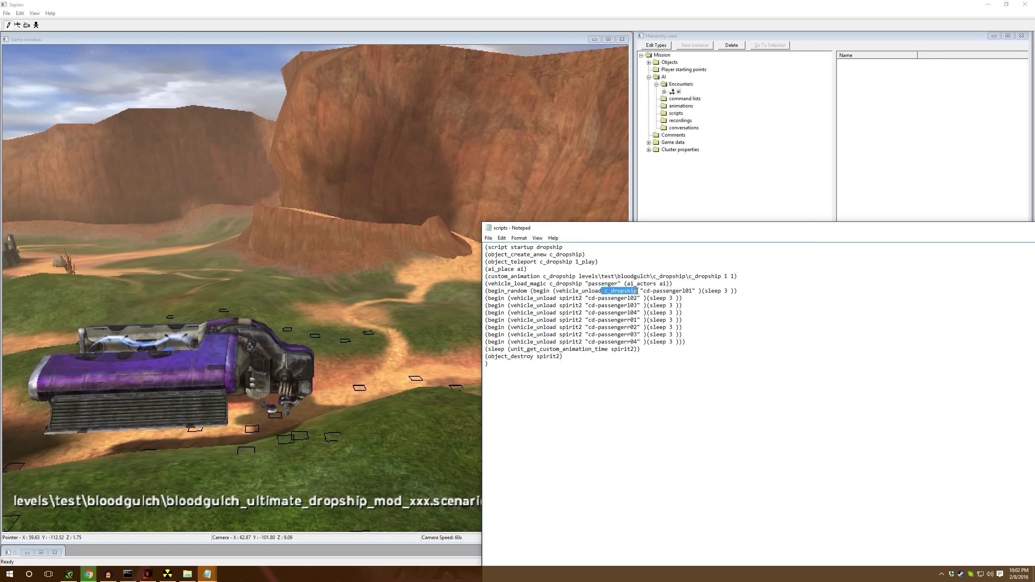
pyautogui.moveTo(559, 298); pyautogui.dragTo(585, 299)
pyautogui.hotkey('ctrl', 'v')
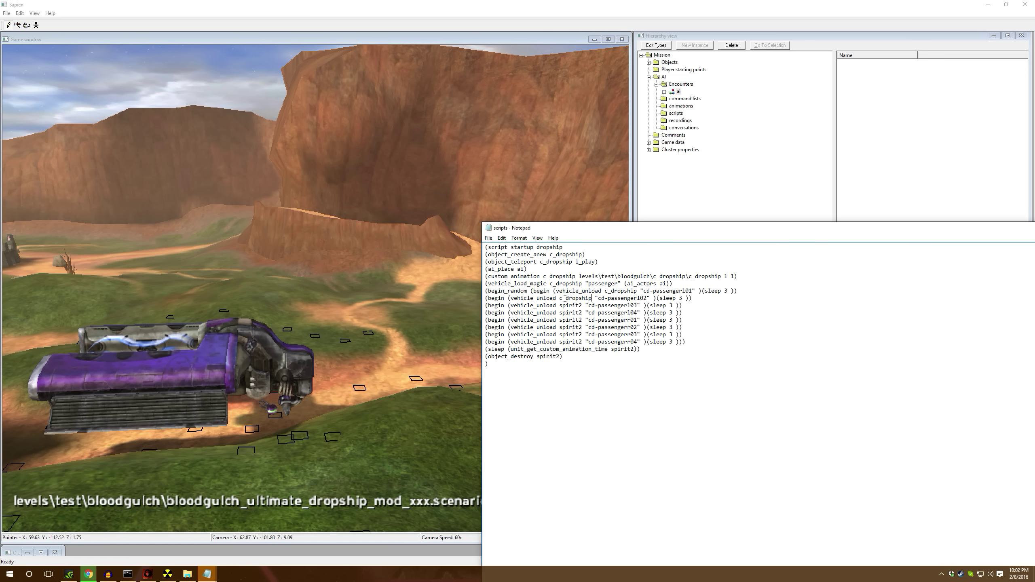
# Step: Replace spirit2 with c_dropship in the remaining vehicle_unload lines, the animation sleep line and the object_destroy line
pyautogui.moveTo(556, 298); pyautogui.dragTo(579, 328)
pyautogui.hotkey('ctrl', 'v')
pyautogui.hotkey('ctrl', 'v')
pyautogui.hotkey('ctrl', 'v')
pyautogui.press('BackSpace')
pyautogui.press('BackSpace')
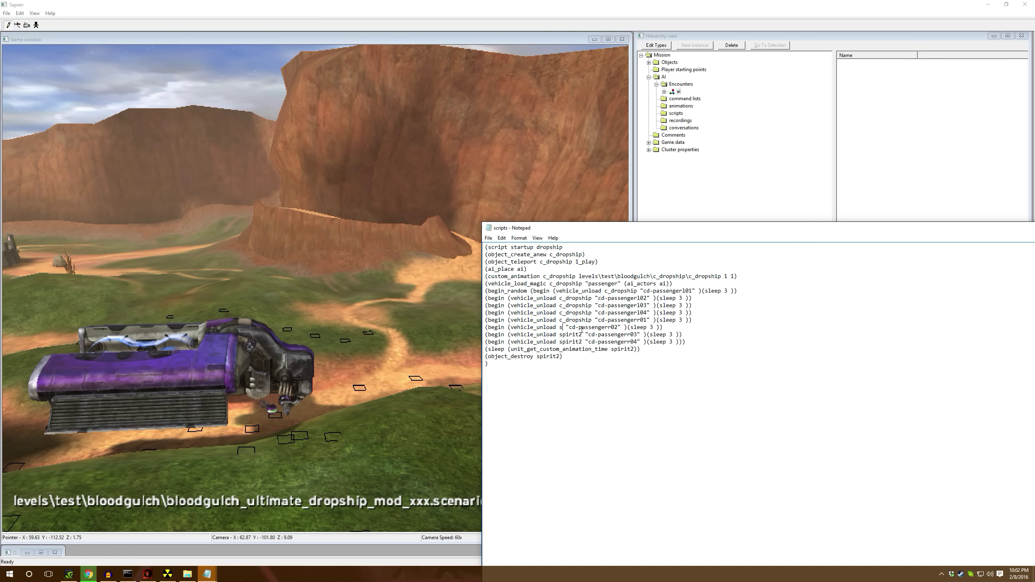
pyautogui.hotkey('ctrl', 'v')
pyautogui.moveTo(561, 335); pyautogui.dragTo(631, 350)
pyautogui.hotkey('ctrl', 'v')
pyautogui.hotkey('ctrl', 'v')
pyautogui.hotkey('ctrl', 'v')
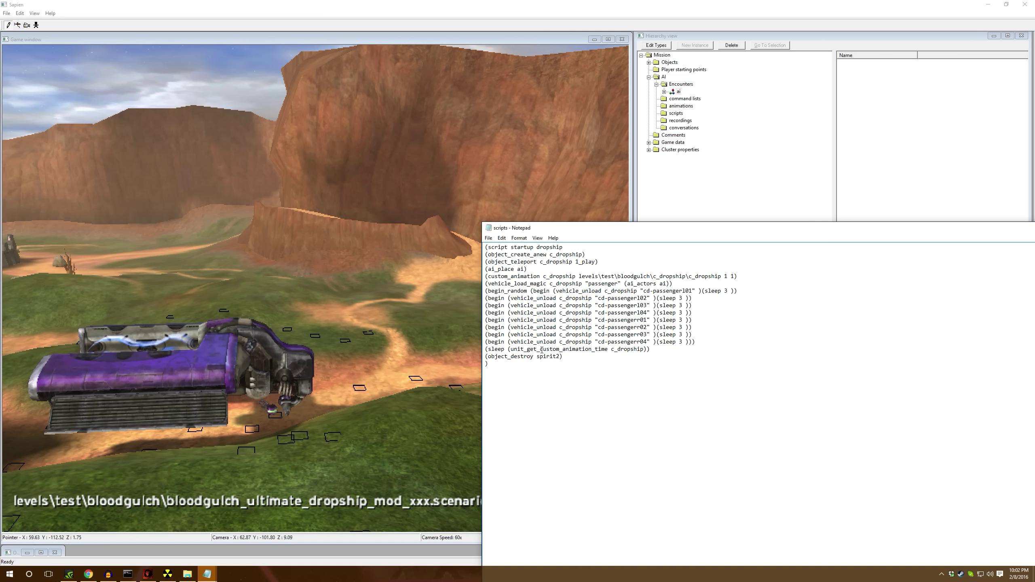
pyautogui.moveTo(537, 356); pyautogui.dragTo(562, 357)
pyautogui.hotkey('ctrl', 'v')
# Step: Switch back to Sapien, compile the scripts and save the scenario
pyautogui.moveTo(326, 305); pyautogui.dragTo(332, 294, button='middle')
pyautogui.hotkey('ctrl', 'shift', 'c')
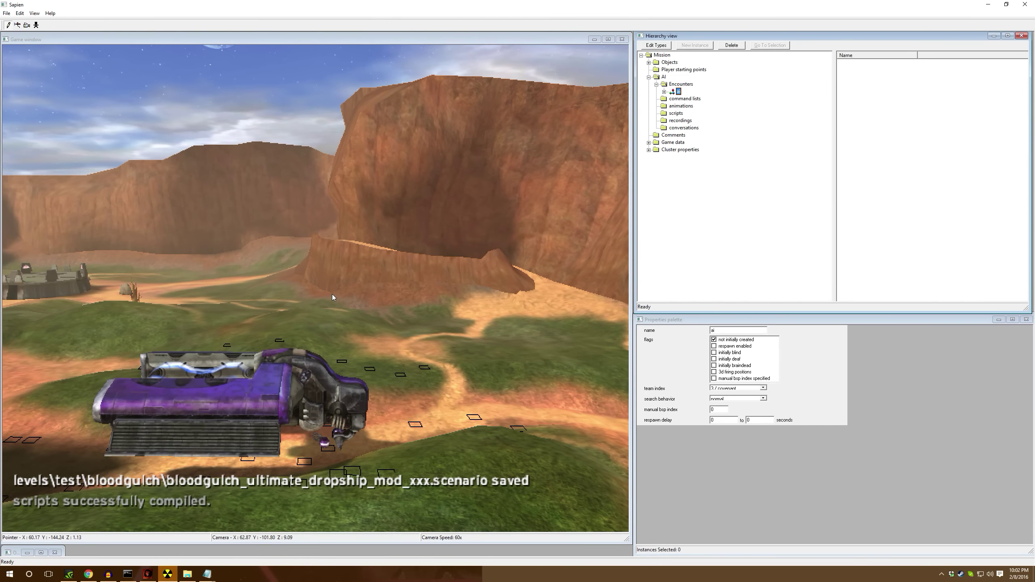
pyautogui.hotkey('ctrl', 's')
# Step: Bring the dropship script in Notepad back up to review it
pyautogui.click(212, 579)
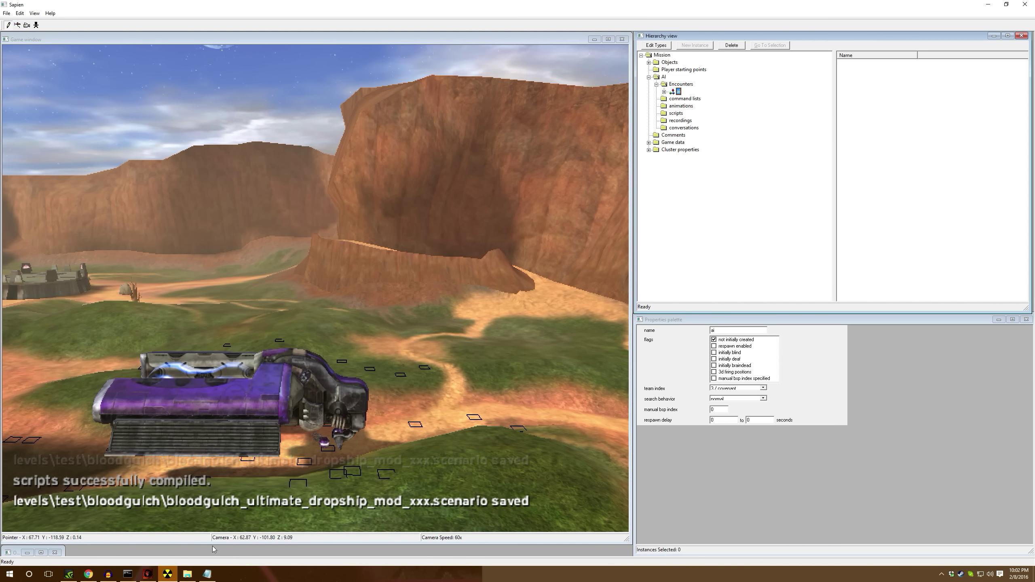
pyautogui.click(207, 575)
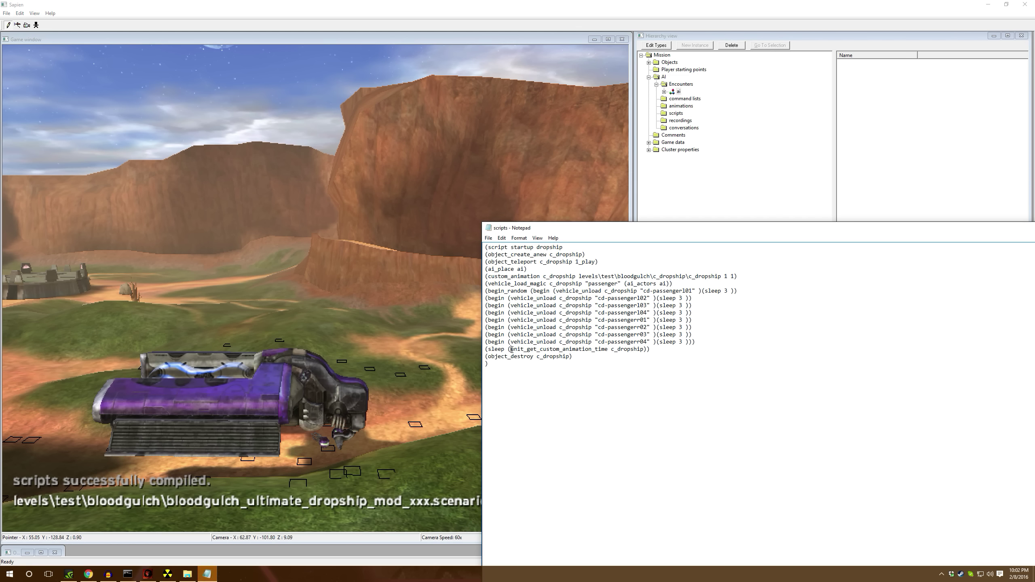
pyautogui.click(127, 574)
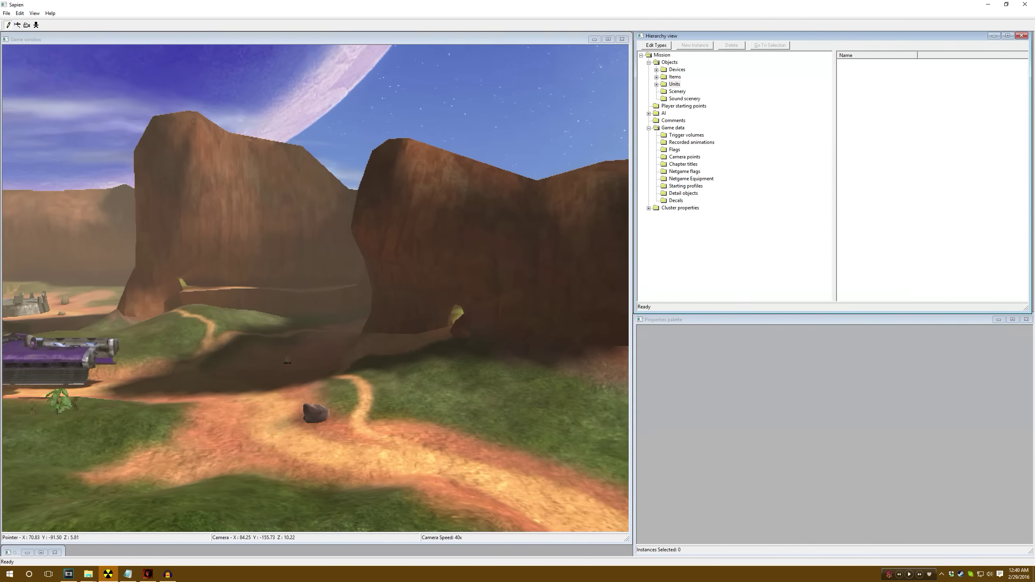
# Step: Show the mission's flags and run object_teleport c_dropship 1_play in the Sapien console
pyautogui.click(674, 84)
pyautogui.click(676, 150)
pyautogui.moveTo(431, 219); pyautogui.dragTo(429, 217, button='middle')
pyautogui.press('`')
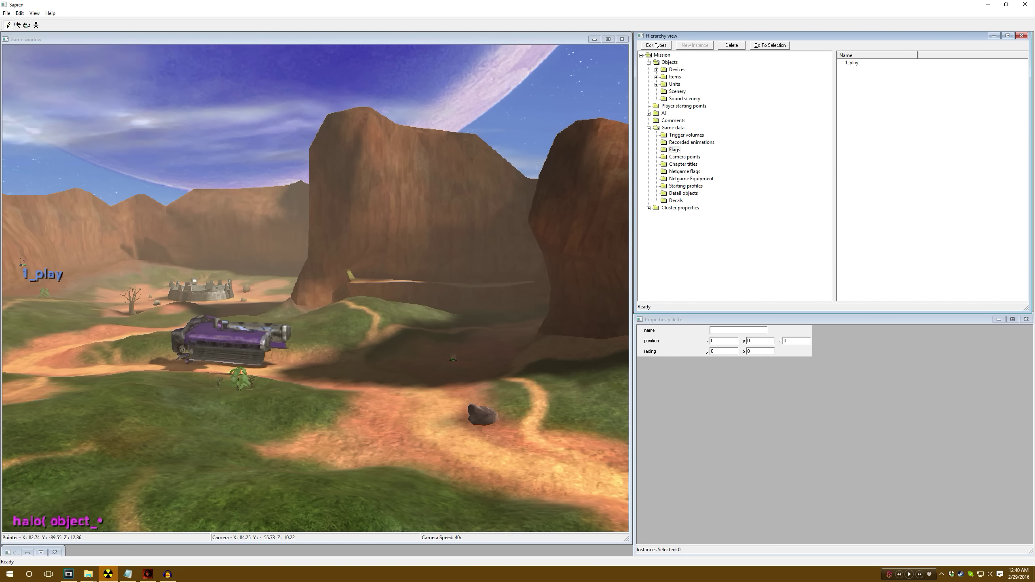
pyautogui.write('teleport c_dropship')
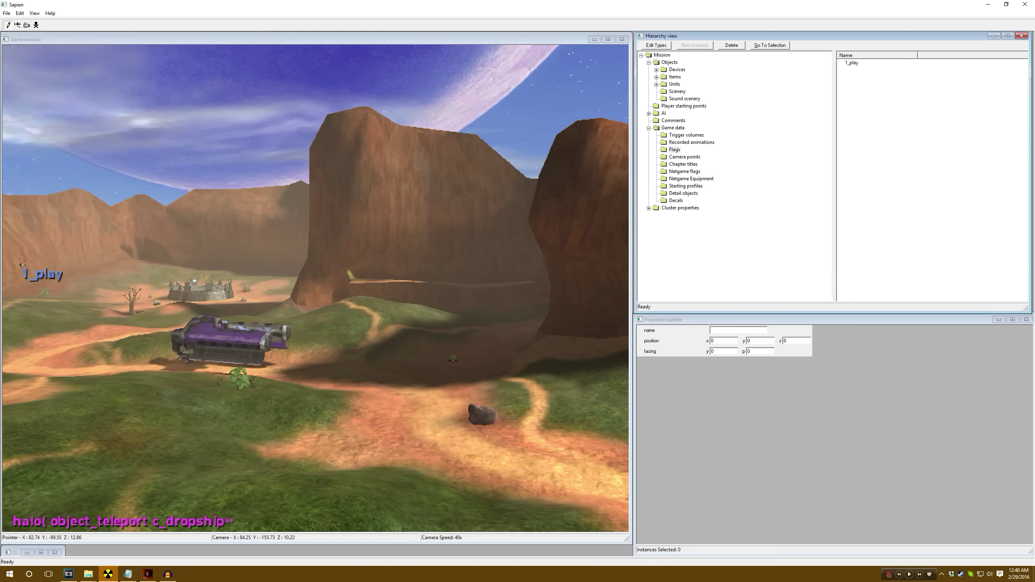
pyautogui.write(' 1_play')
pyautogui.press('Return')
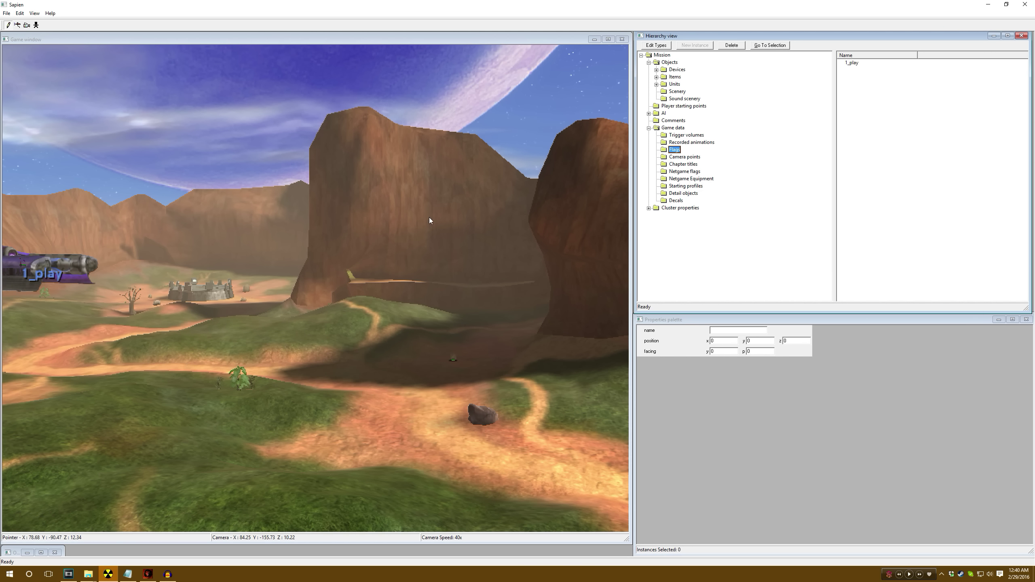
# Step: Run the previous c_dropship teleport command again from the console history
pyautogui.moveTo(430, 220); pyautogui.dragTo(430, 220, button='middle')
pyautogui.press('`')
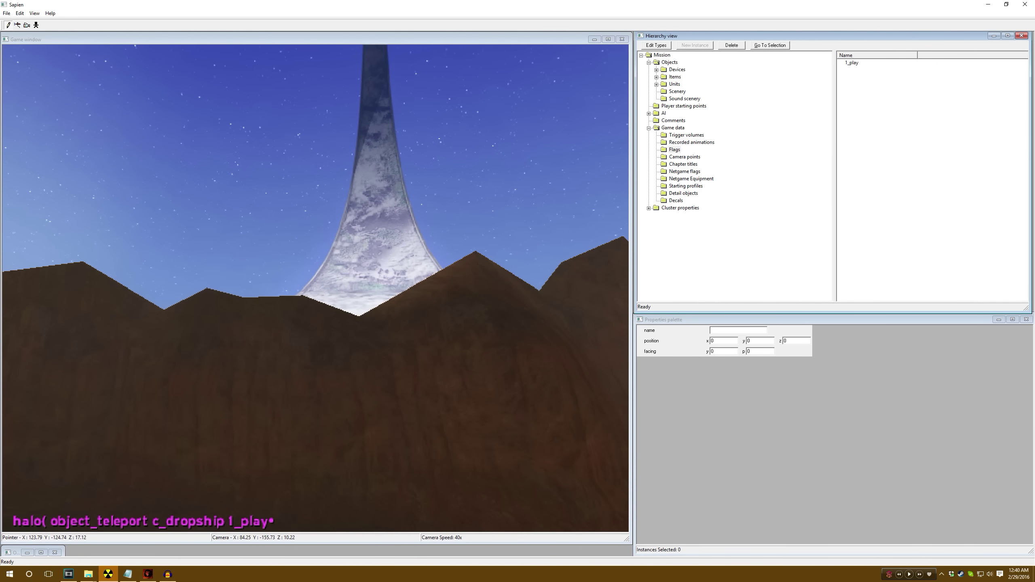
pyautogui.press('Up')
pyautogui.press('Return')
pyautogui.press('`')
# Step: Collapse the Game data branch and examine the airborne dropship over the terrain
pyautogui.moveTo(430, 220); pyautogui.dragTo(407, 216, button='middle')
pyautogui.press('s')
pyautogui.press('s')
pyautogui.press('a')
pyautogui.press('w')
pyautogui.press('w')
pyautogui.click(649, 128)
pyautogui.press('s')
pyautogui.press('f')
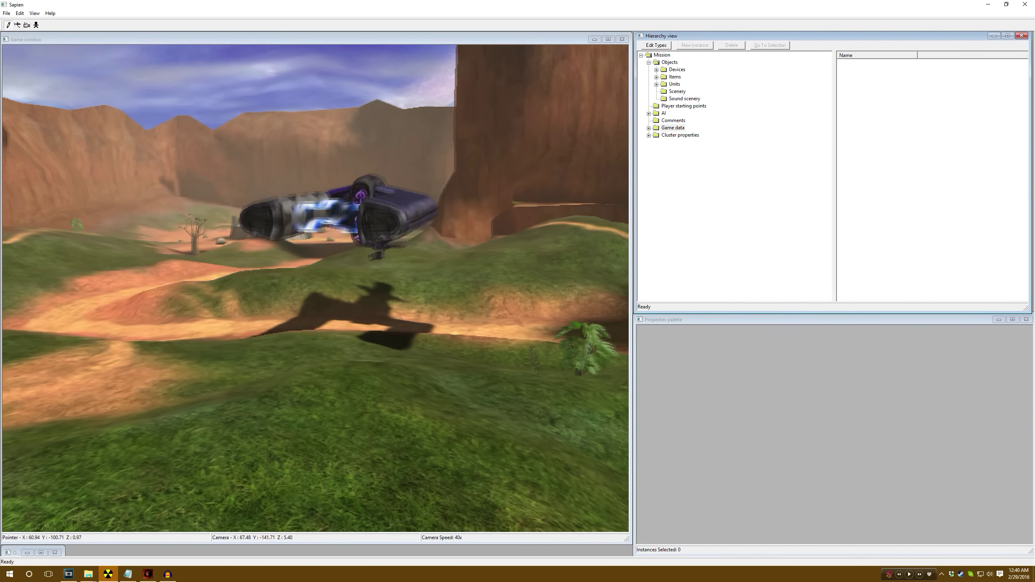
# Step: Switch to Guerilla and inspect the bounding radius and render bounding radius of the c_dropship vehicle tag
pyautogui.moveTo(259, 161); pyautogui.dragTo(226, 434, button='middle')
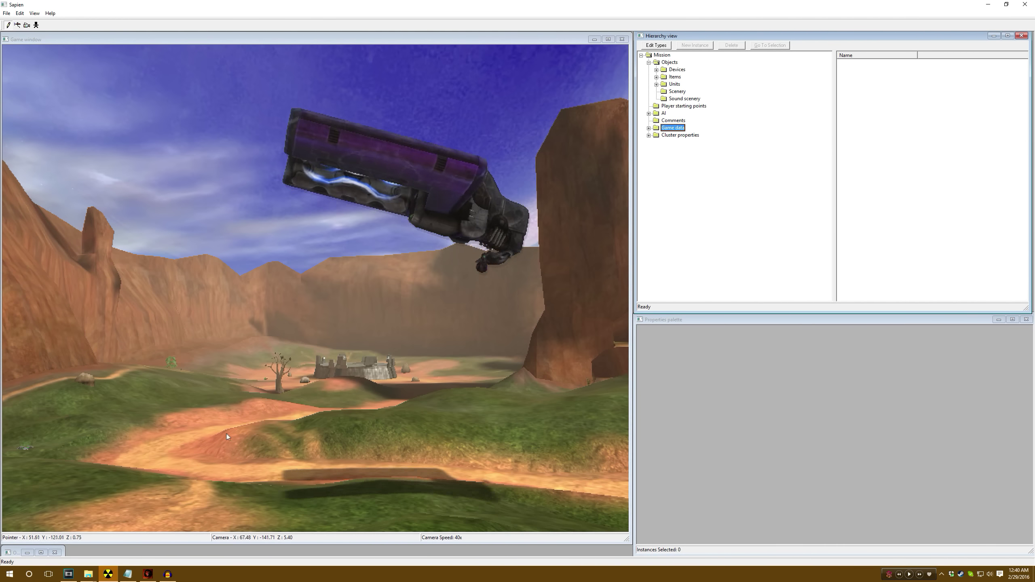
pyautogui.click(147, 574)
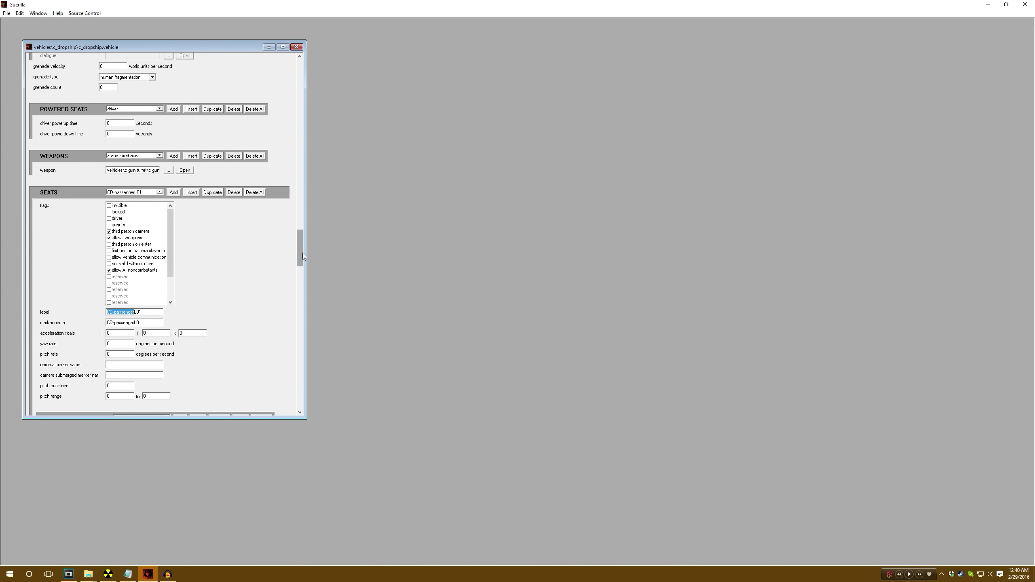
pyautogui.moveTo(302, 256); pyautogui.dragTo(302, 86)
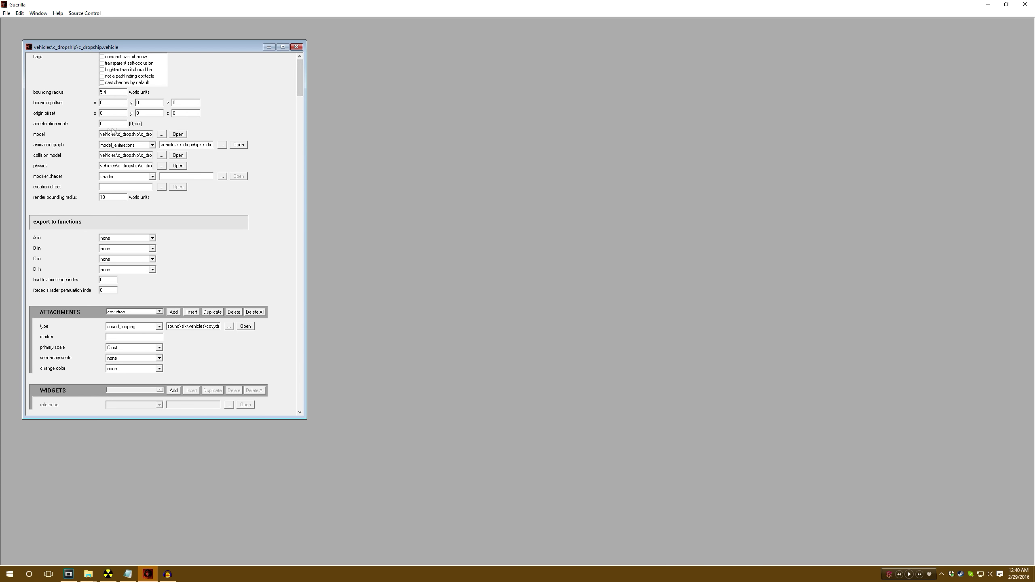
pyautogui.moveTo(119, 93); pyautogui.dragTo(66, 95)
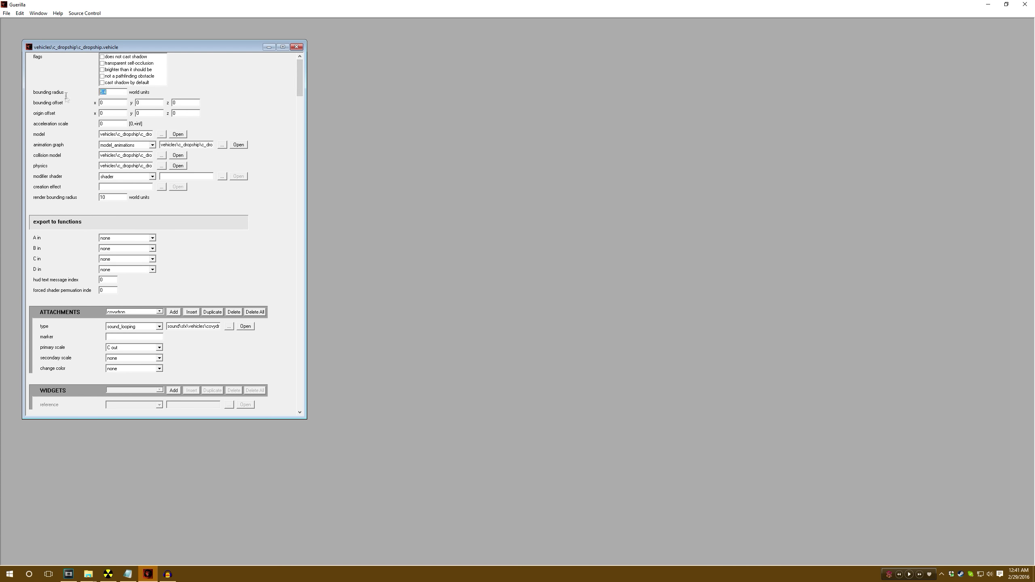
pyautogui.click(114, 189)
# Step: Return to Sapien and examine the dropship over the terrain from farther back
pyautogui.click(127, 574)
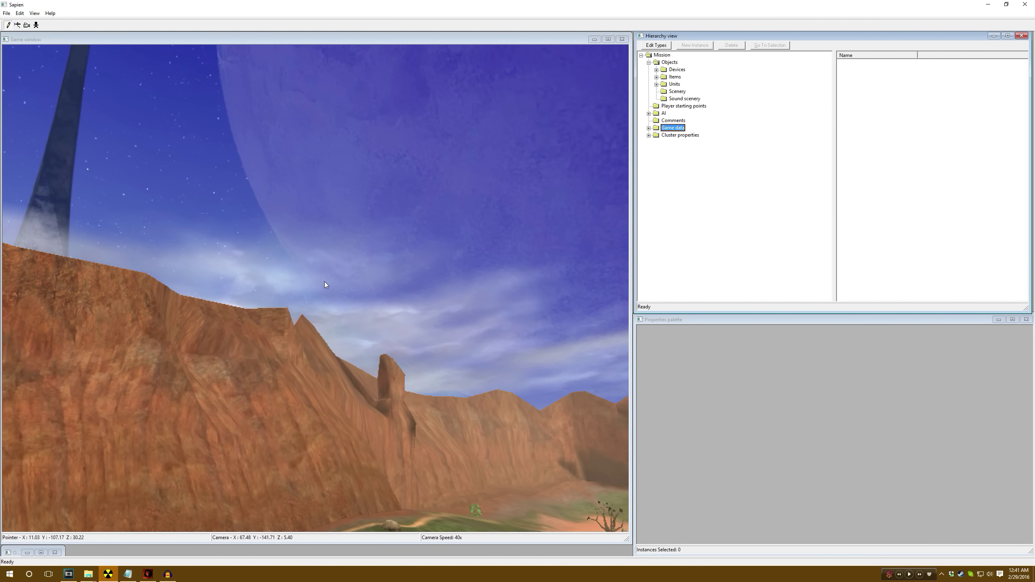
pyautogui.moveTo(324, 282); pyautogui.dragTo(301, 271, button='middle')
pyautogui.press('s')
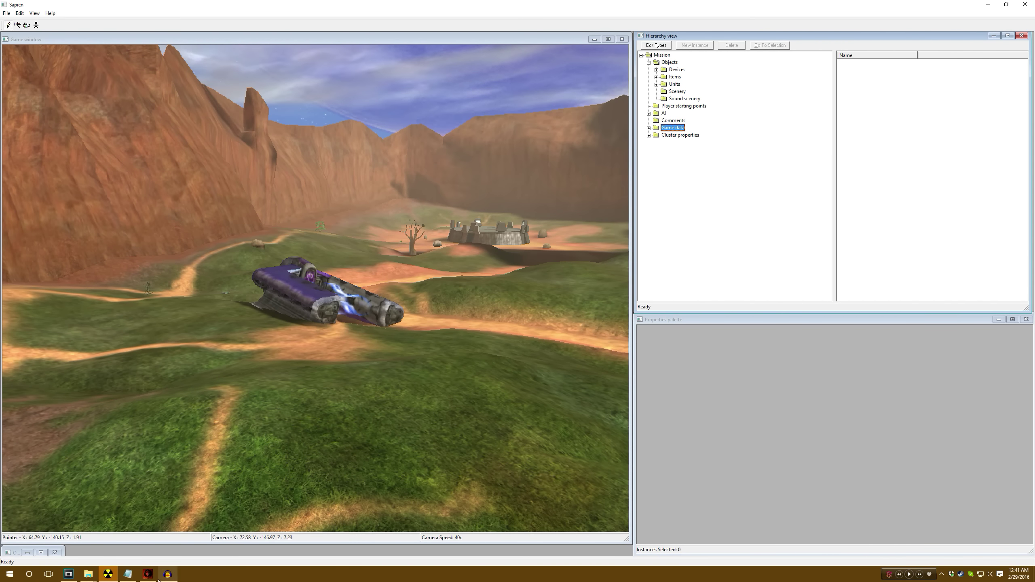
# Step: Recheck the dropship's bounding radius in Guerilla, and inspect the dropship up close and the surrounding canyon in Sapien
pyautogui.click(144, 576)
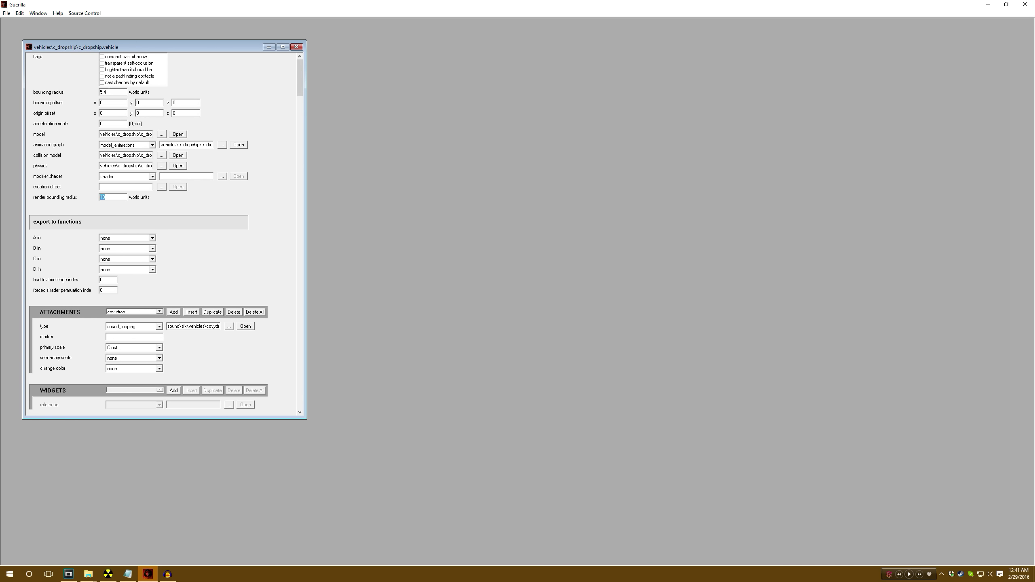
pyautogui.moveTo(110, 93); pyautogui.dragTo(62, 93)
pyautogui.click(108, 575)
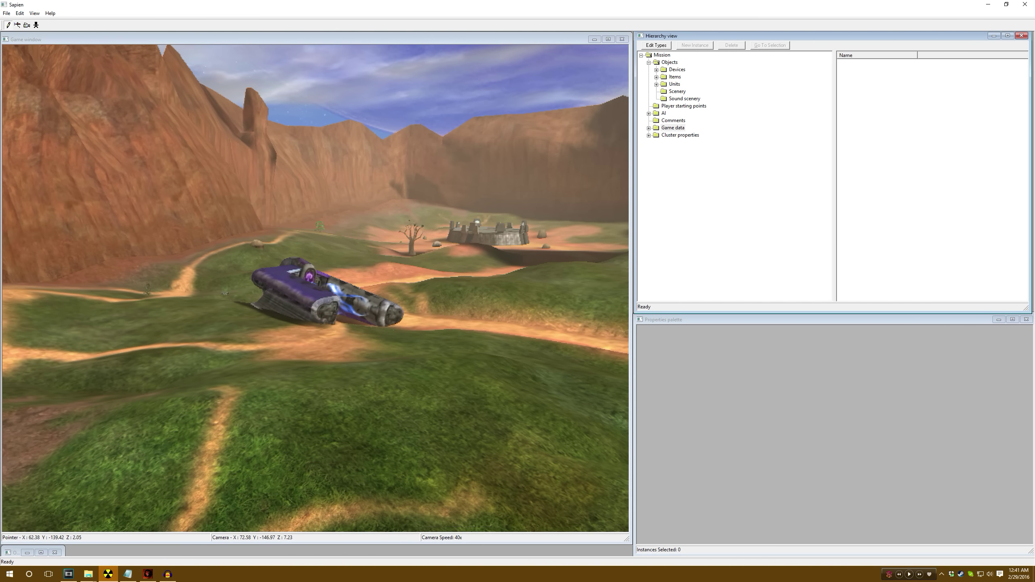
pyautogui.press('w')
pyautogui.press('a')
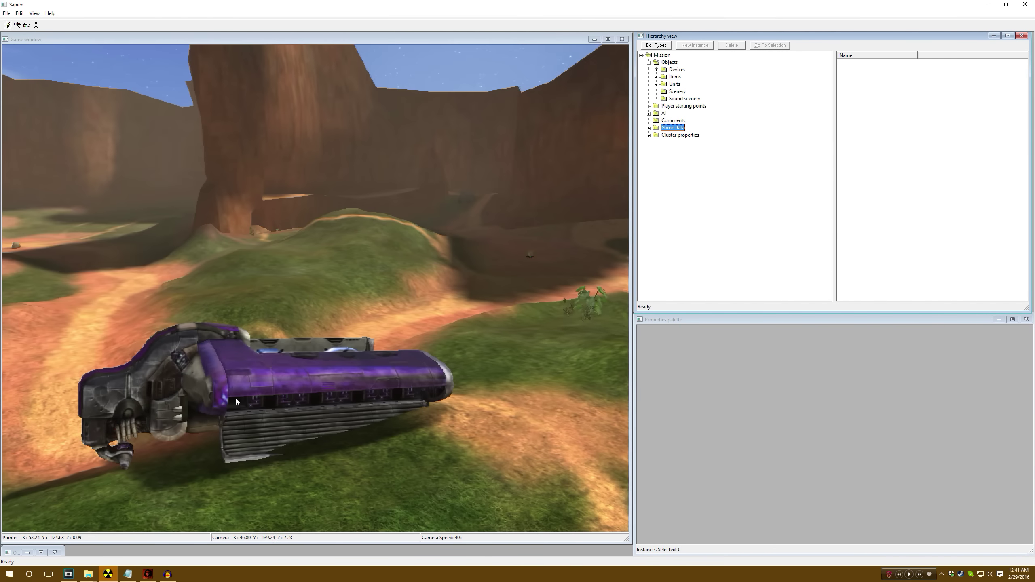
pyautogui.press('w')
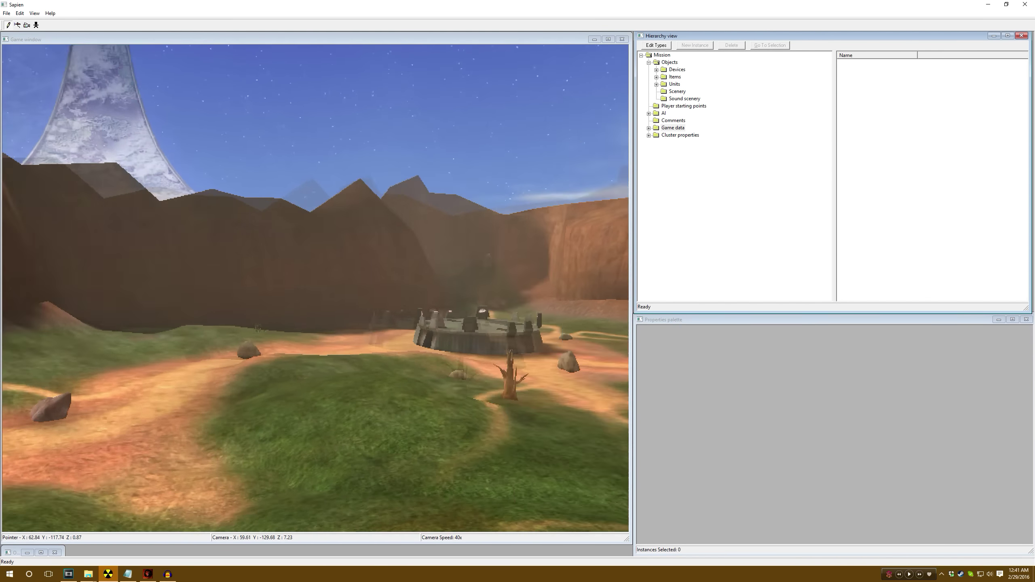
pyautogui.press('w')
pyautogui.press('d')
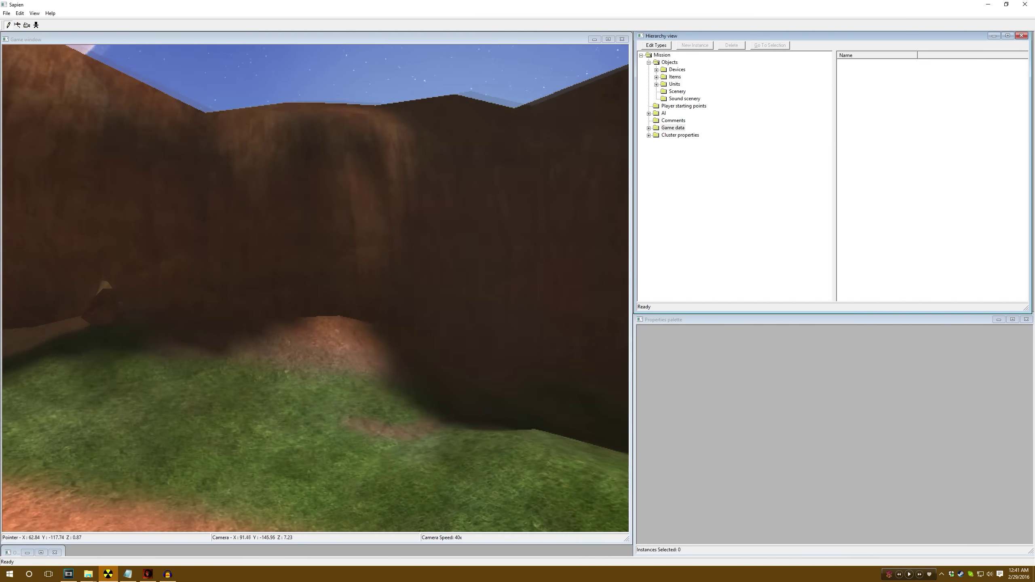